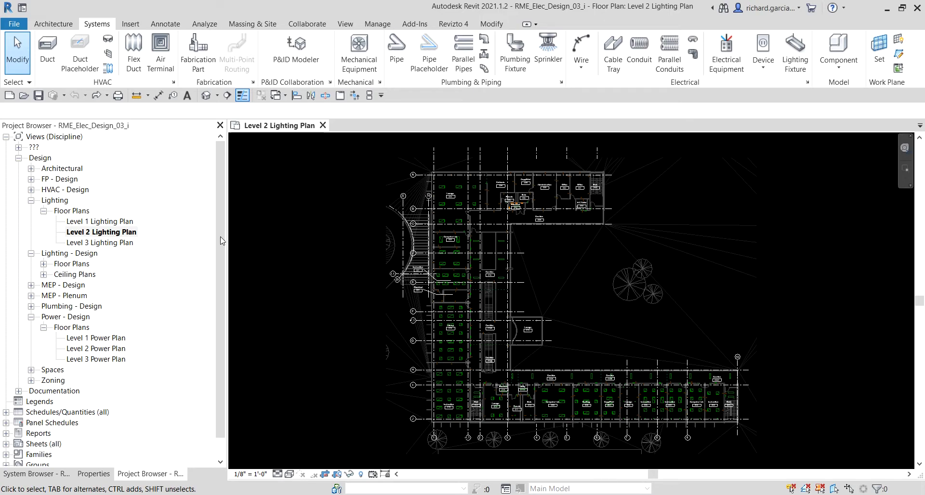
Step: Bring Computer Lab 222 on the Level 2 Lighting Plan into close view
{"action": "left_click", "coordinate": [106, 233]}
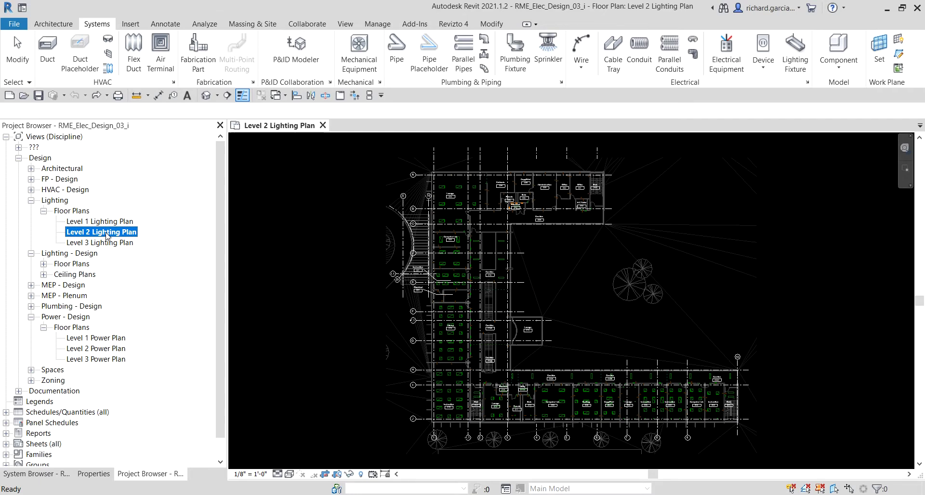
{"action": "scroll", "coordinate": [422, 329], "scroll_direction": "up", "scroll_amount": 5}
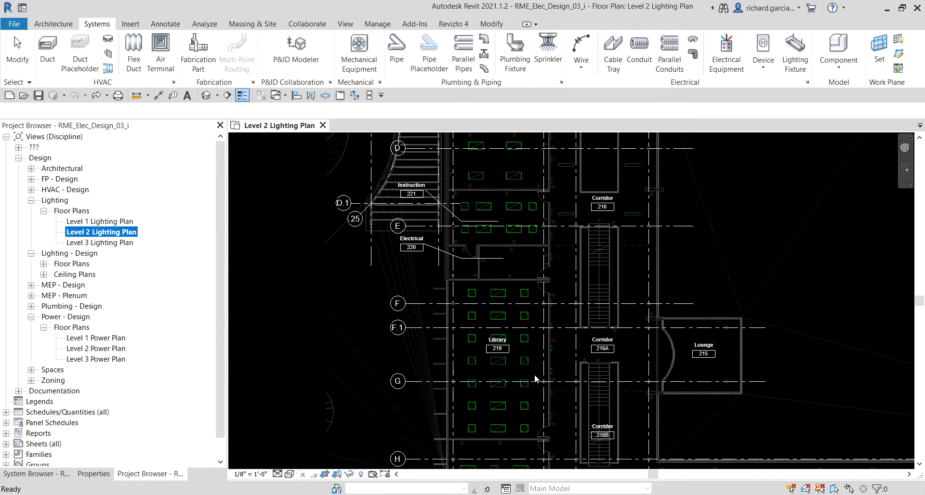
{"action": "middle_click_drag", "start_coordinate": [528, 228], "coordinate": [504, 364]}
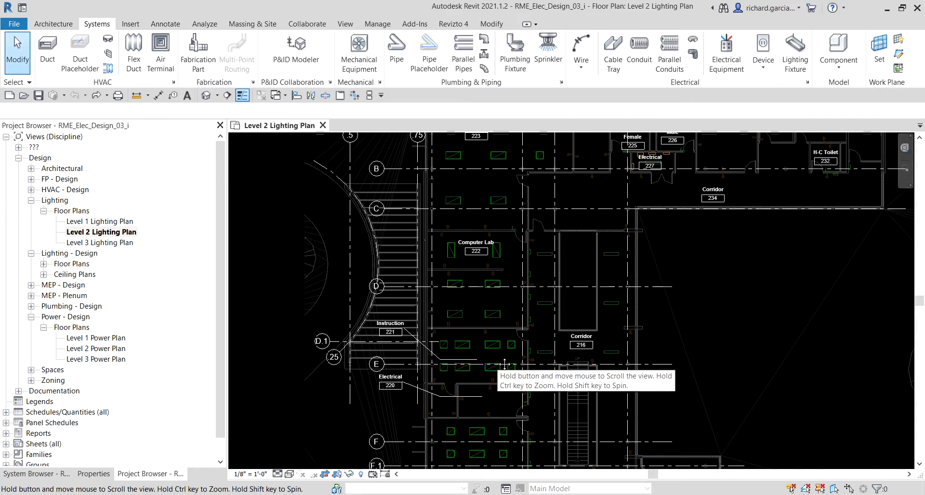
{"action": "scroll", "coordinate": [496, 255], "scroll_direction": "up", "scroll_amount": 4}
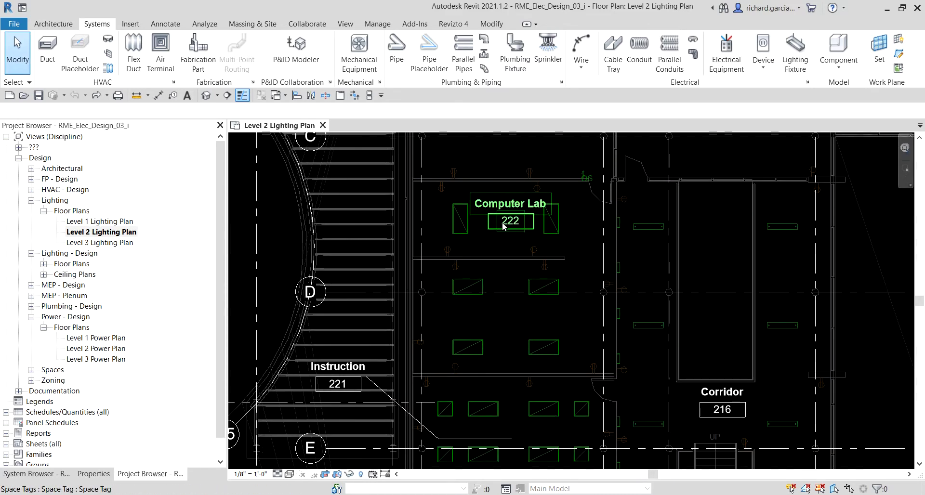
{"action": "scroll", "coordinate": [504, 226], "scroll_direction": "up", "scroll_amount": 1}
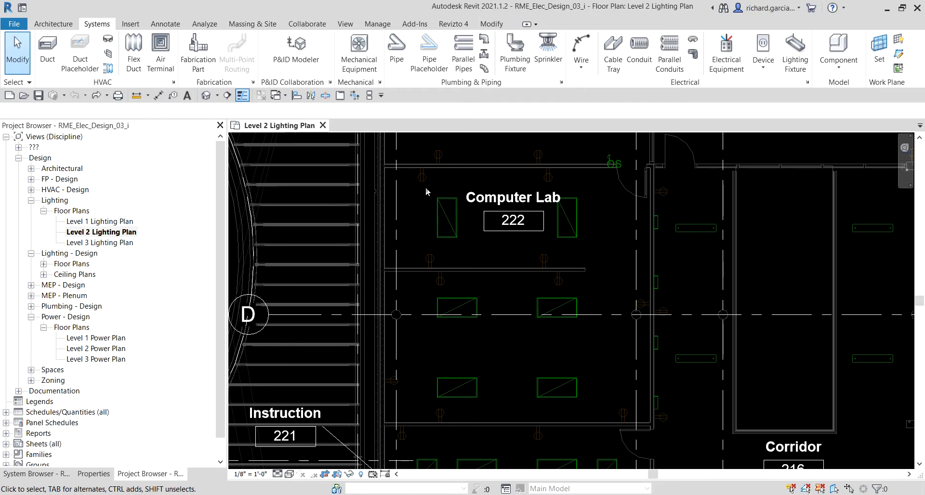
{"action": "key", "text": "ctrl"}
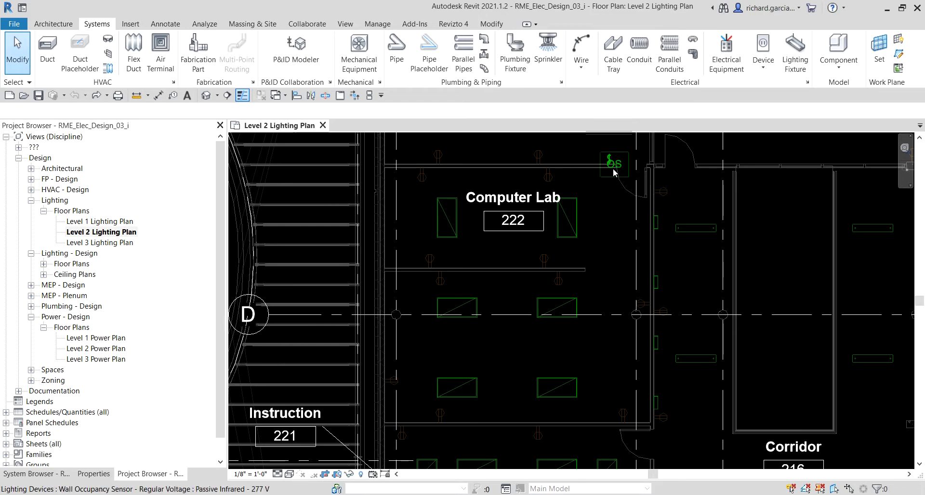
{"action": "key", "text": "ctrl"}
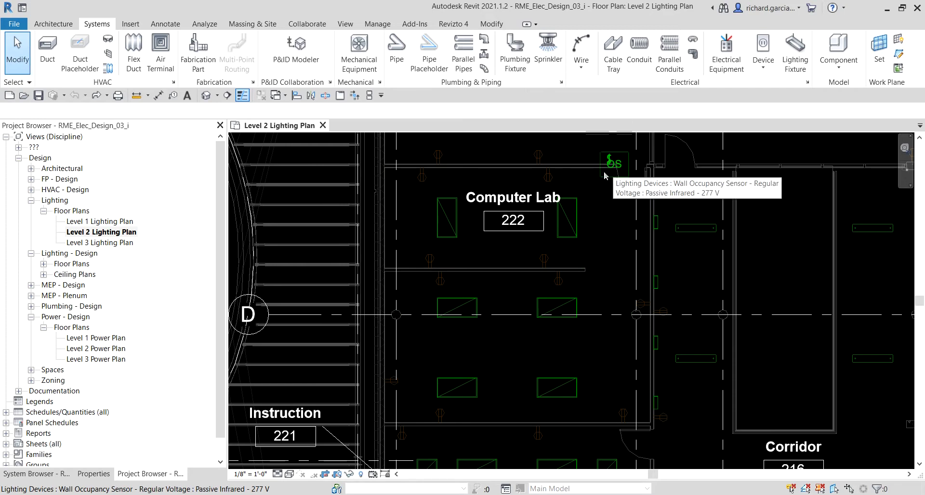
{"action": "left_click", "coordinate": [610, 163]}
{"action": "key", "text": "ctrl"}
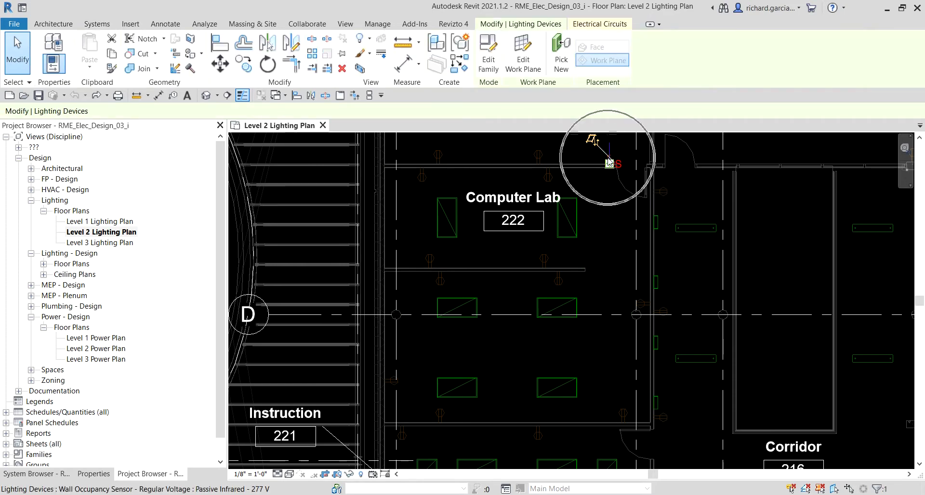
{"action": "right_click", "coordinate": [609, 160]}
{"action": "key", "text": "ctrl"}
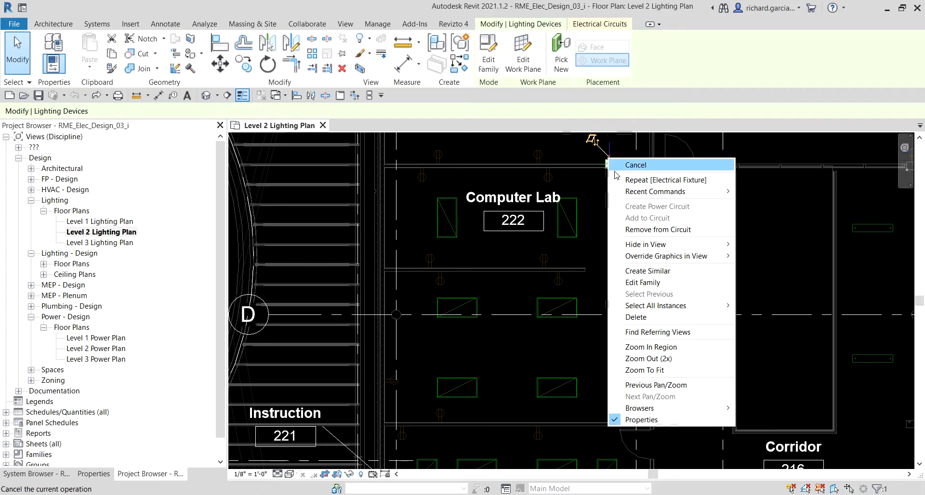
{"action": "key", "text": "ctrl"}
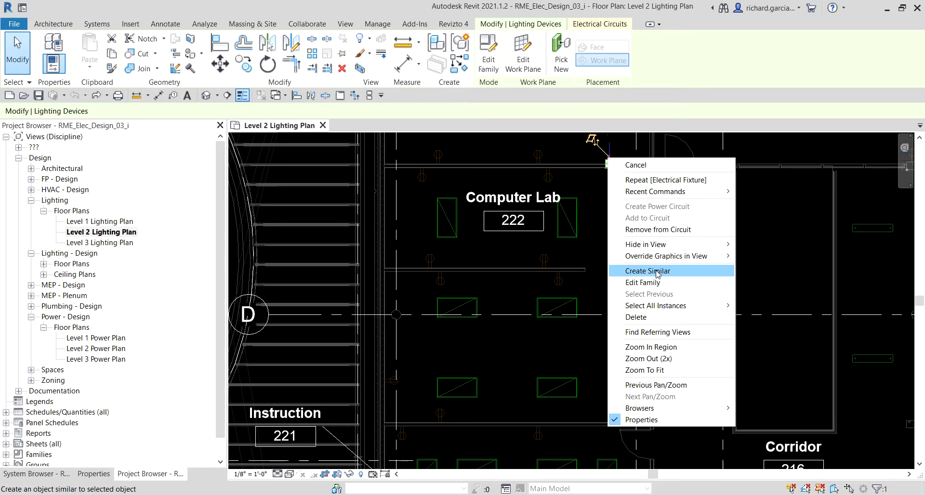
{"action": "left_click", "coordinate": [585, 156]}
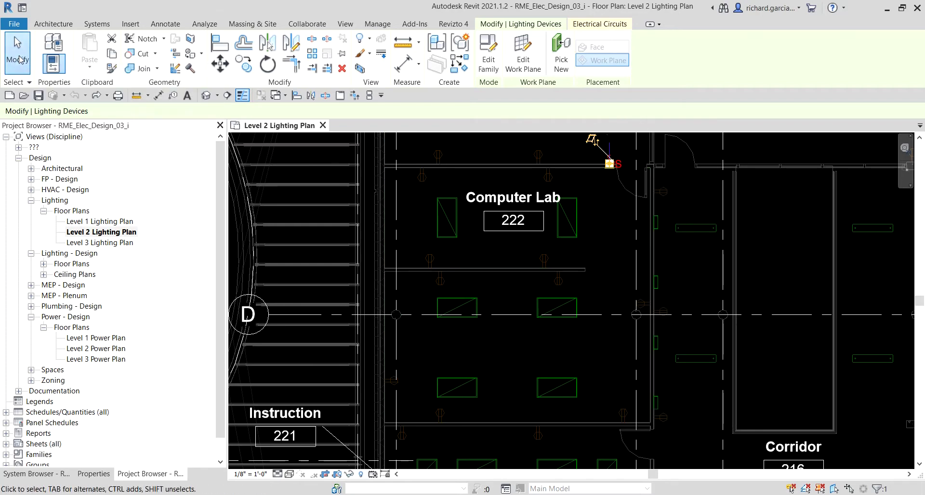
{"action": "left_click", "coordinate": [19, 59]}
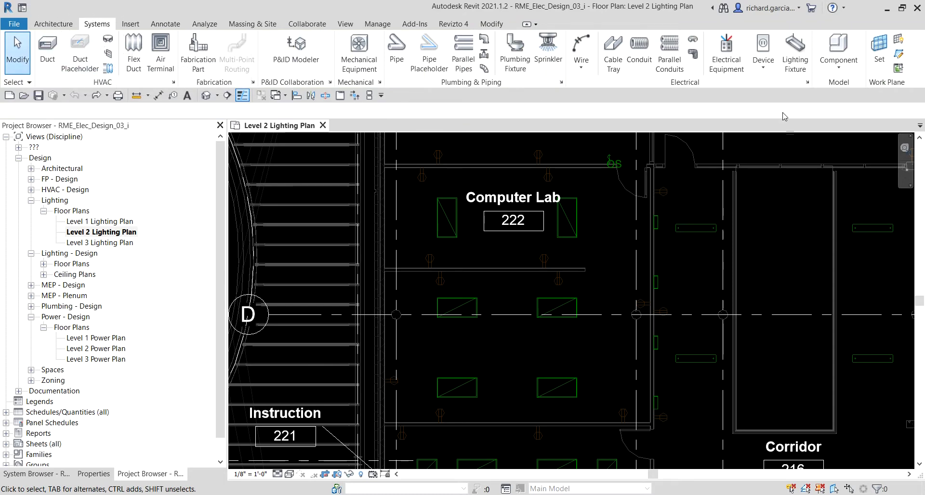
Step: Start placing a lighting device using the Wall Occupancy Sensor - Regular Voltage type Passive Infrared - 277 V
{"action": "left_click", "coordinate": [767, 71]}
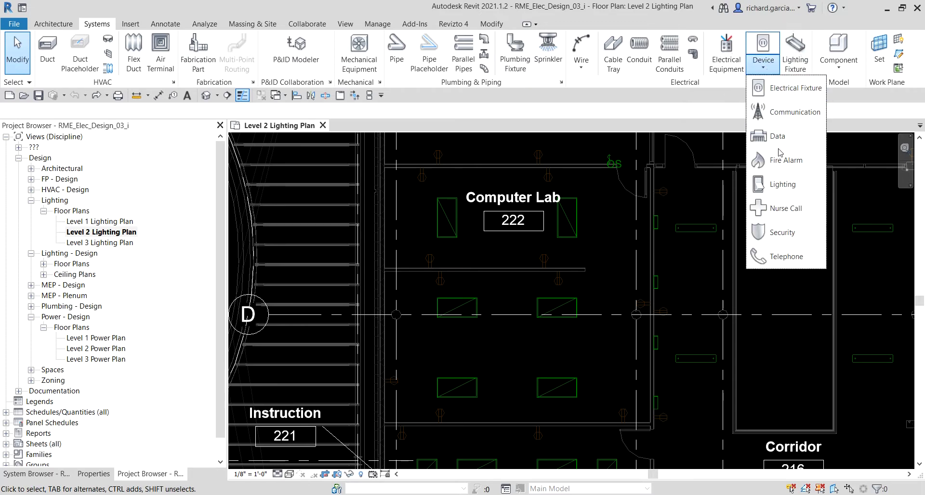
{"action": "left_click", "coordinate": [779, 185]}
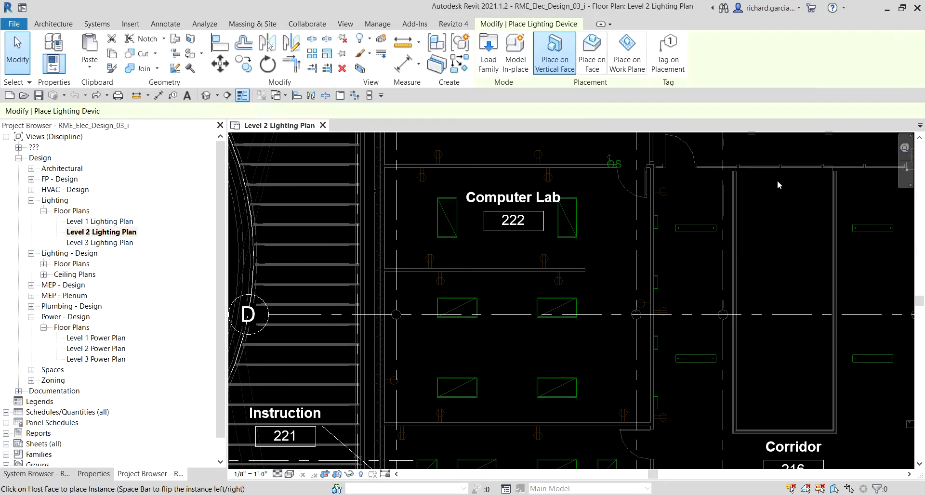
{"action": "left_click", "coordinate": [107, 474]}
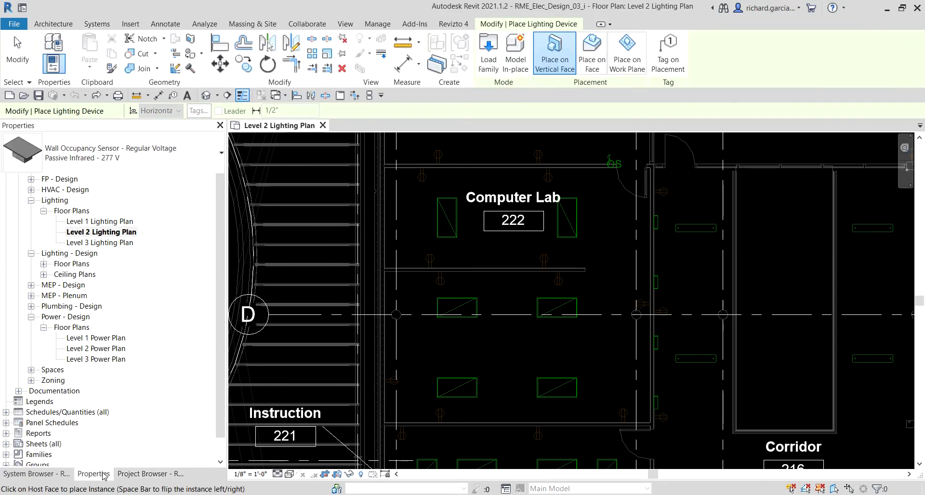
{"action": "left_click", "coordinate": [138, 162]}
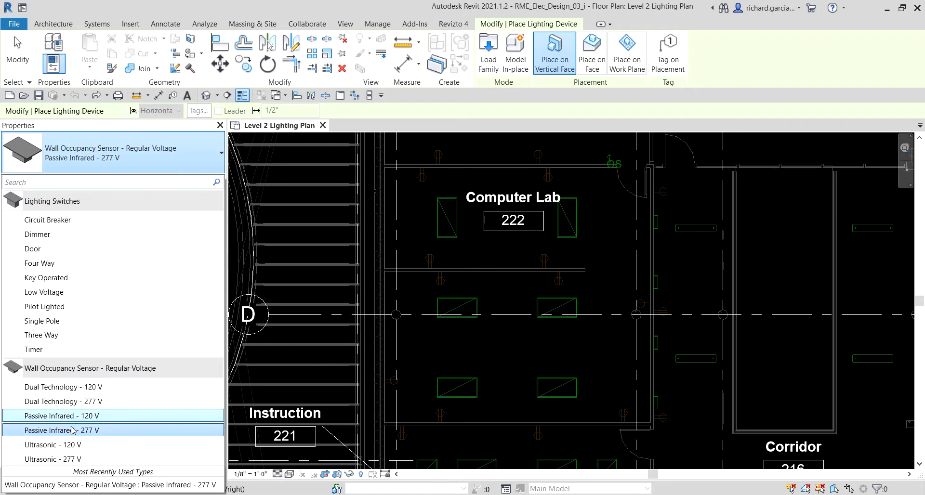
{"action": "mouse_move", "coordinate": [72, 431]}
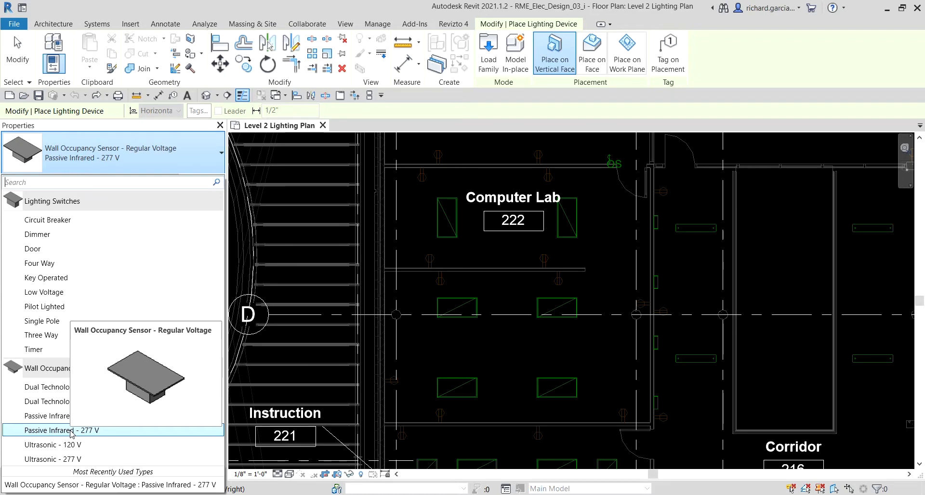
{"action": "left_click", "coordinate": [73, 430]}
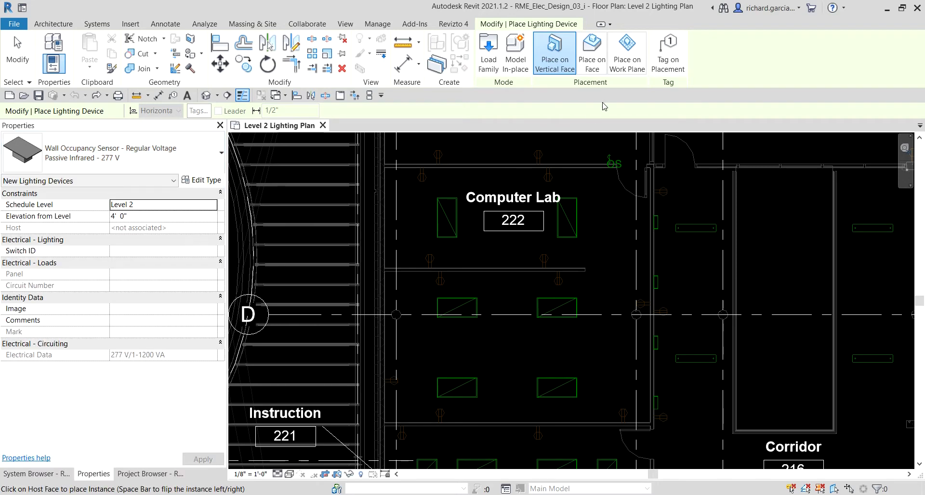
Step: Place two occupancy sensors on vertical faces, one on each side of the Computer Lab partition wall near its free end
{"action": "left_click", "coordinate": [594, 90]}
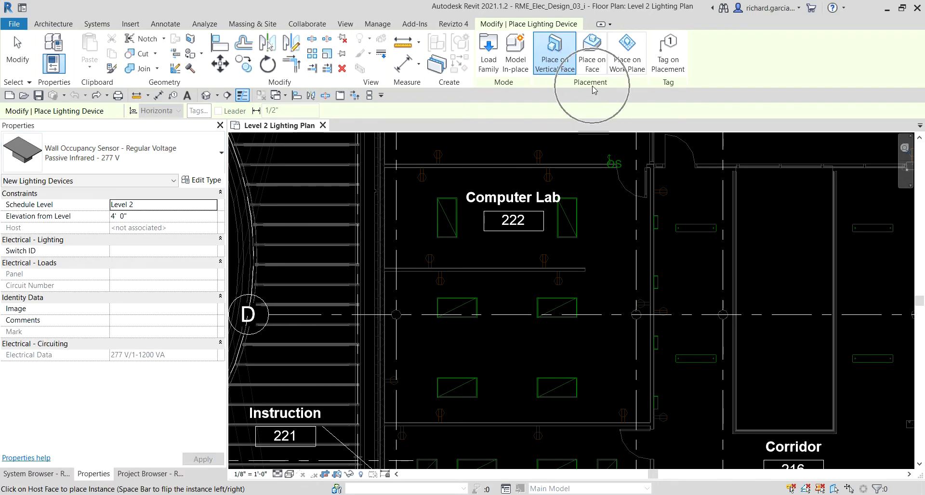
{"action": "left_click", "coordinate": [593, 90]}
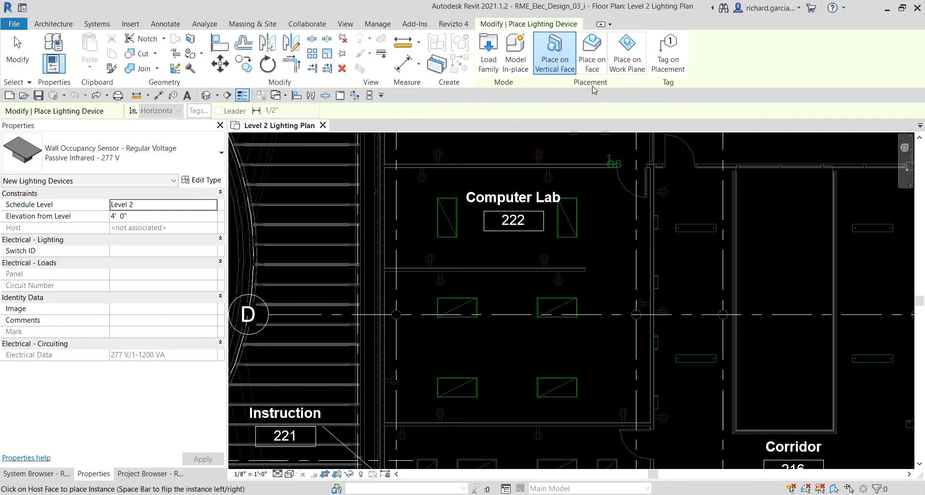
{"action": "left_click", "coordinate": [556, 70]}
{"action": "scroll", "coordinate": [605, 351], "scroll_direction": "down", "scroll_amount": 2}
{"action": "middle_click_drag", "start_coordinate": [602, 353], "coordinate": [579, 269]}
{"action": "middle_click_drag", "start_coordinate": [573, 239], "coordinate": [585, 335]}
{"action": "scroll", "coordinate": [574, 310], "scroll_direction": "up", "scroll_amount": 8}
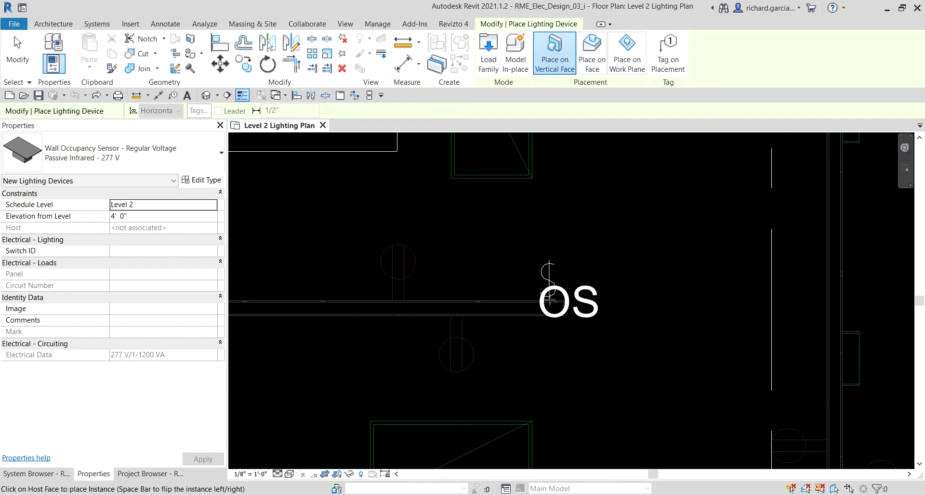
{"action": "left_click", "coordinate": [549, 299]}
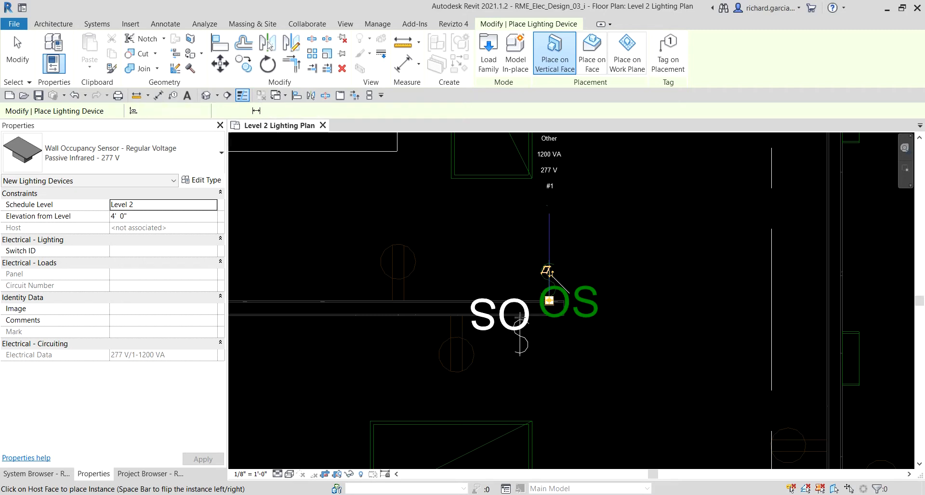
{"action": "left_click", "coordinate": [519, 318]}
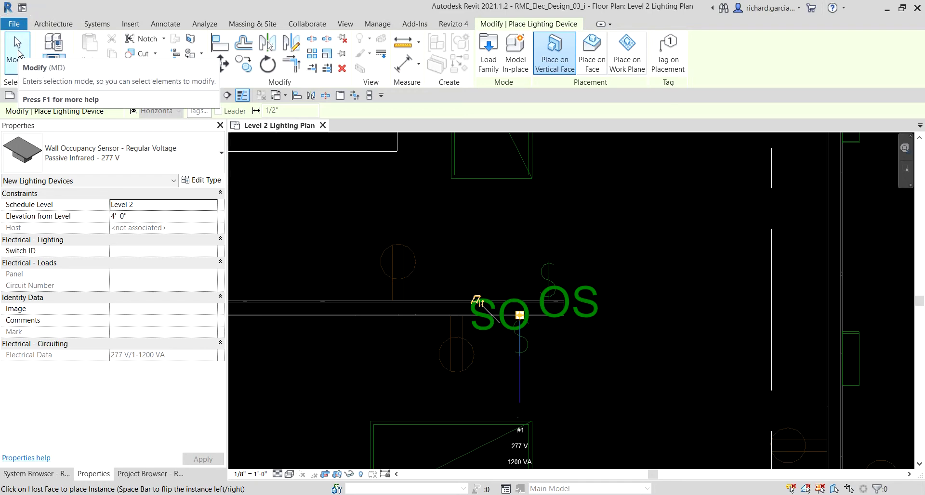
{"action": "left_click", "coordinate": [17, 54]}
Step: Isolate the sensor on the partition's Computer Lab label side with a 3D selection box and fit the view to it
{"action": "middle_click_drag", "start_coordinate": [584, 271], "coordinate": [414, 182]}
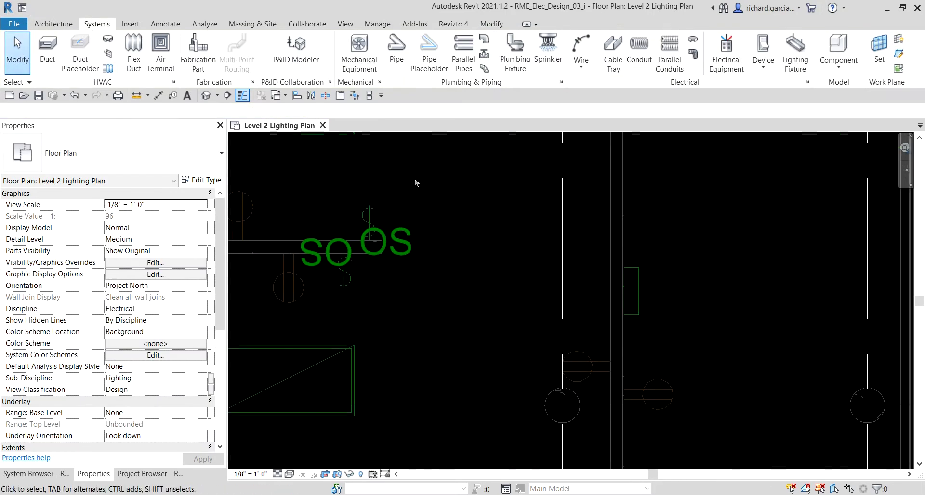
{"action": "left_click", "coordinate": [403, 235]}
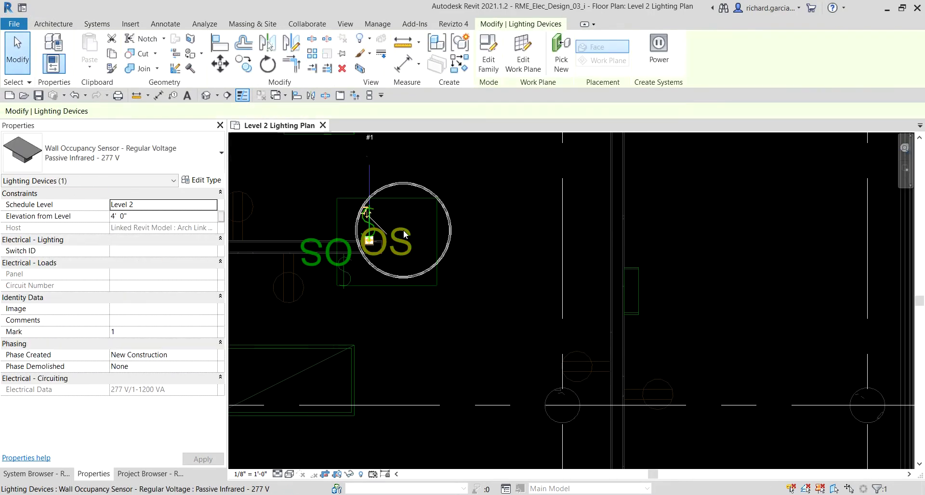
{"action": "left_click", "coordinate": [360, 70]}
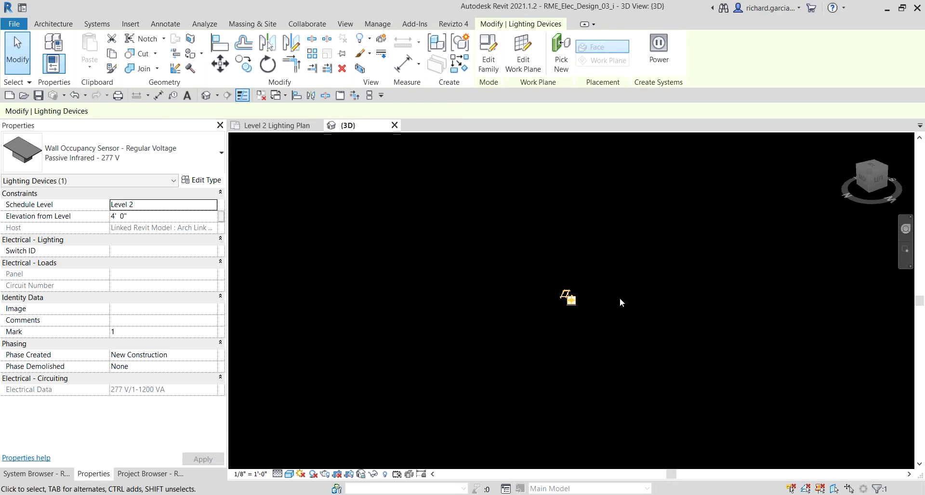
{"action": "left_click", "coordinate": [18, 51]}
{"action": "right_click", "coordinate": [632, 211]}
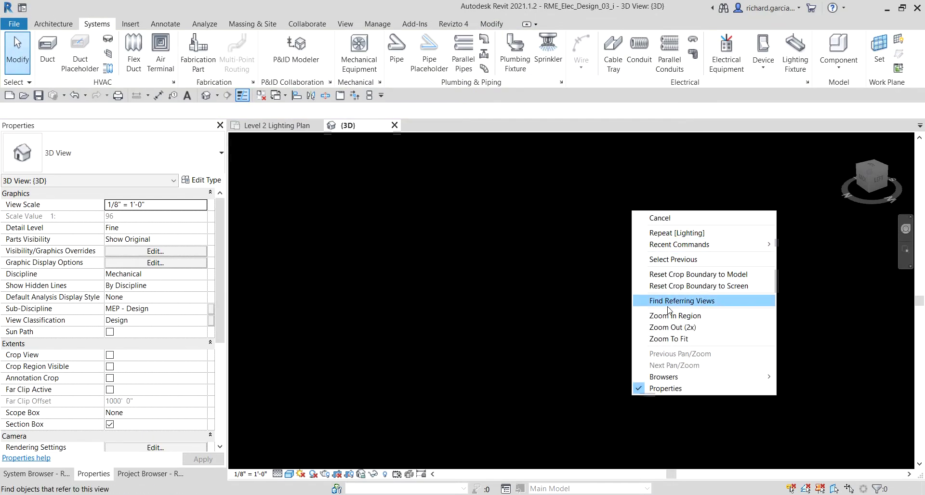
{"action": "left_click", "coordinate": [677, 340]}
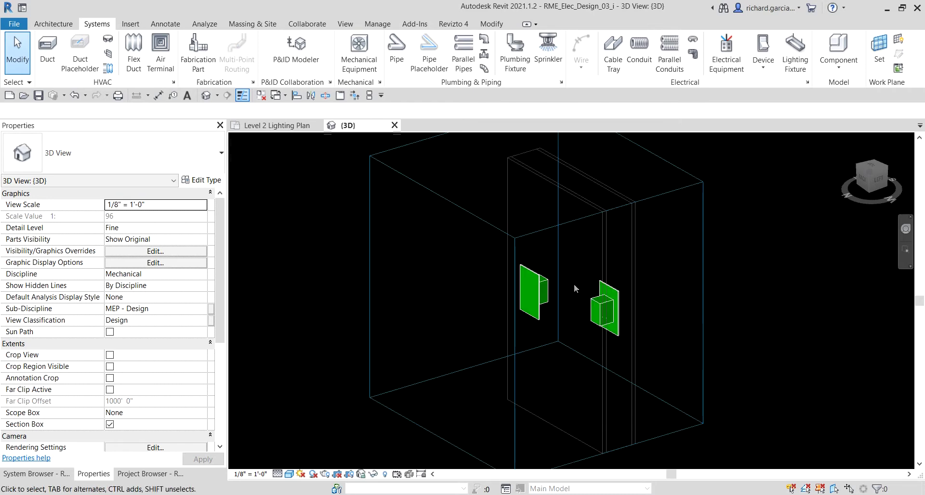
Step: Extend the 3D view's section box outward along the length of the partition wall carrying the two sensors
{"action": "left_click", "coordinate": [629, 218]}
{"action": "middle_click_drag", "start_coordinate": [549, 326], "coordinate": [650, 313], "text": "shift"}
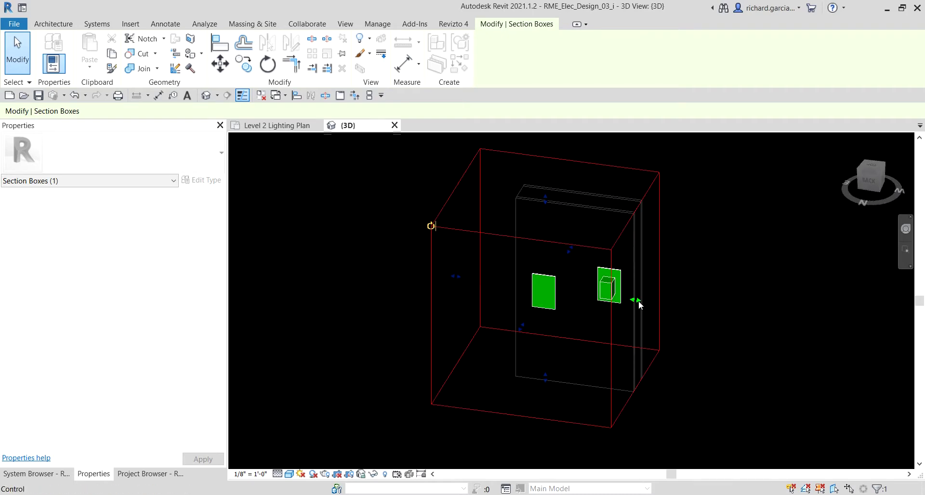
{"action": "left_click_drag", "start_coordinate": [640, 304], "coordinate": [721, 337]}
{"action": "middle_click_drag", "start_coordinate": [721, 341], "coordinate": [647, 357], "text": "shift"}
{"action": "scroll", "coordinate": [548, 245], "scroll_direction": "up", "scroll_amount": 3}
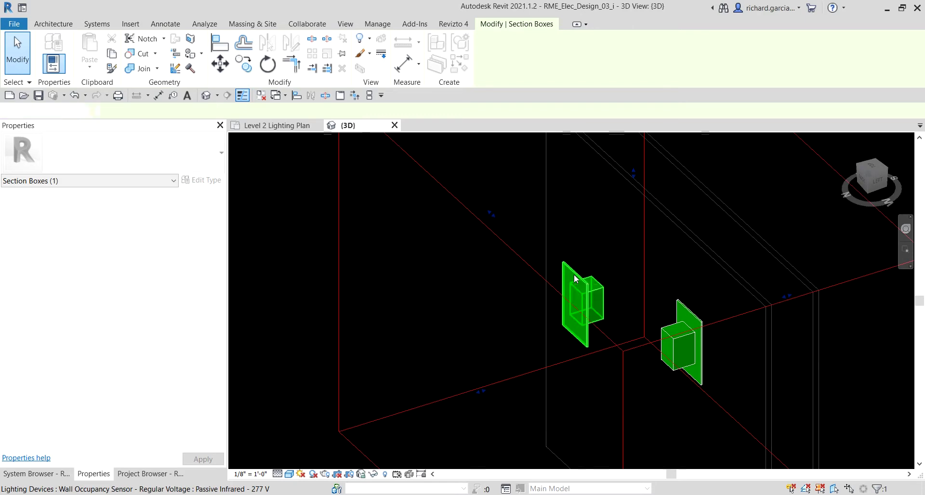
Step: Check the Elevation from Level and Schedule Level properties of one wall sensor in the 3D view
{"action": "left_click", "coordinate": [573, 273]}
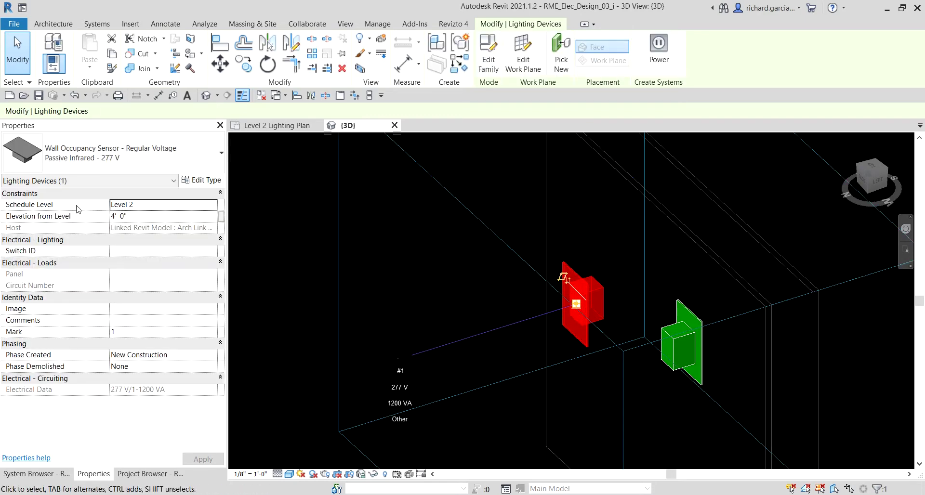
{"action": "left_click", "coordinate": [137, 216]}
{"action": "left_click", "coordinate": [140, 206]}
{"action": "scroll", "coordinate": [675, 268], "scroll_direction": "down", "scroll_amount": 5}
{"action": "left_click", "coordinate": [757, 175]}
{"action": "scroll", "coordinate": [757, 183], "scroll_direction": "down", "scroll_amount": 2}
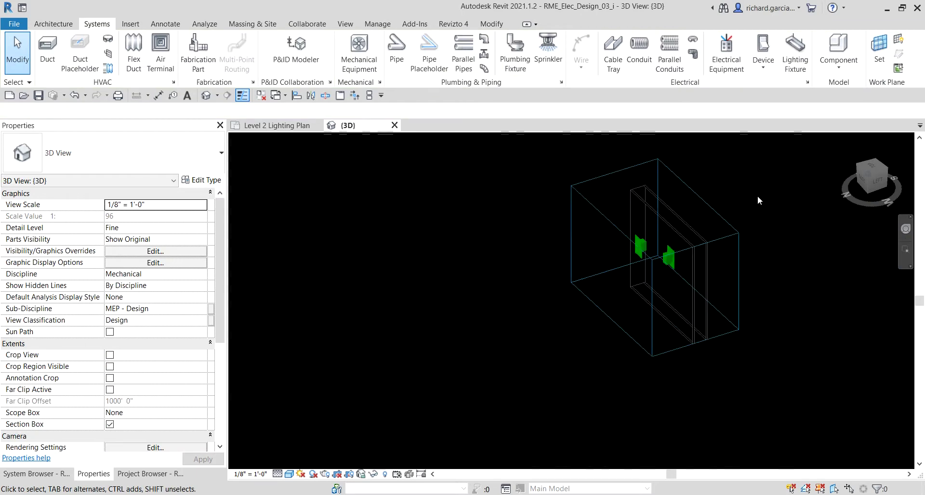
{"action": "middle_click_drag", "start_coordinate": [758, 201], "coordinate": [713, 192], "text": "shift"}
Step: Tile the Level 2 Lighting Plan side by side with the 3D view and frame the two new sensors
{"action": "left_click", "coordinate": [295, 126]}
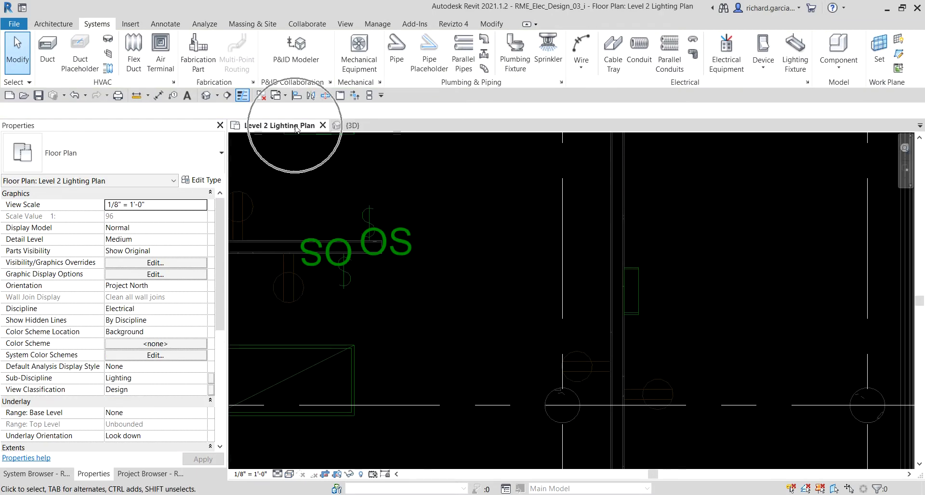
{"action": "left_click", "coordinate": [369, 96]}
{"action": "scroll", "coordinate": [432, 302], "scroll_direction": "down", "scroll_amount": 3}
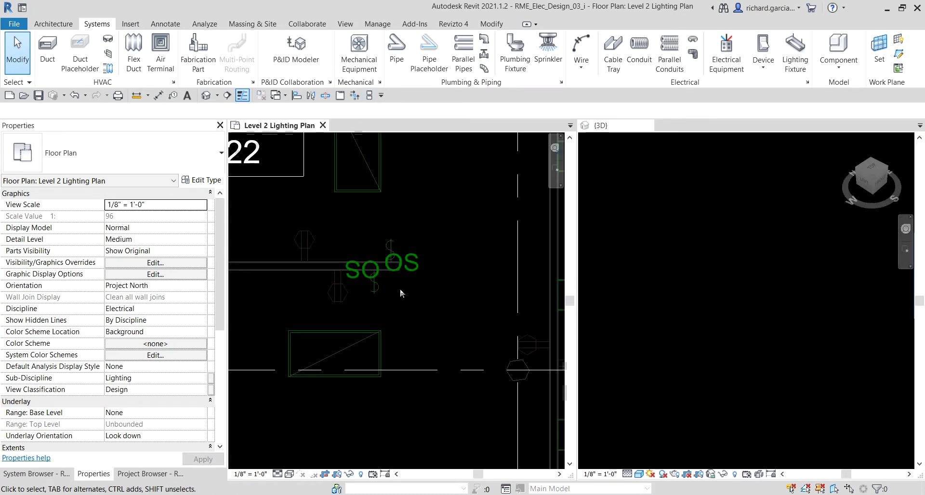
{"action": "middle_click_drag", "start_coordinate": [400, 288], "coordinate": [439, 316]}
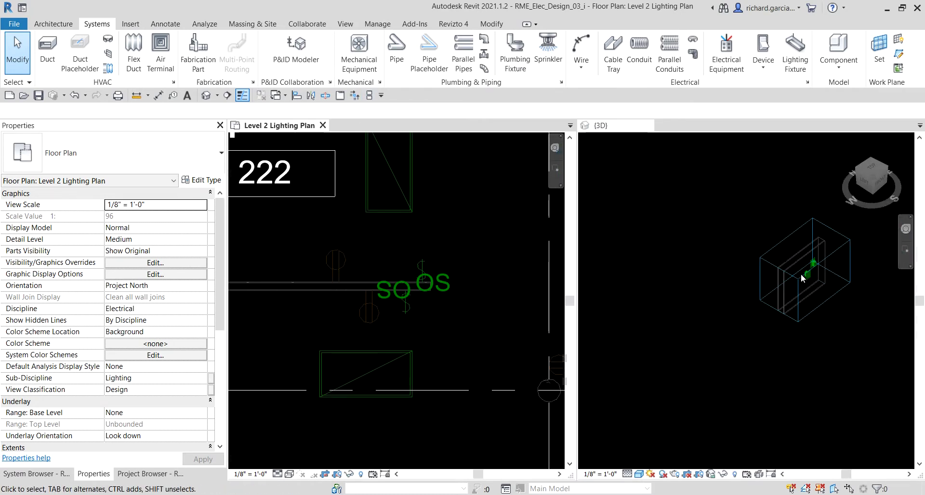
Step: Change the 3D view's Discipline to Architectural so the partition wall carrying the sensors displays as a solid
{"action": "scroll", "coordinate": [754, 301], "scroll_direction": "up", "scroll_amount": 3}
{"action": "middle_click_drag", "start_coordinate": [782, 299], "coordinate": [750, 327], "text": "shift"}
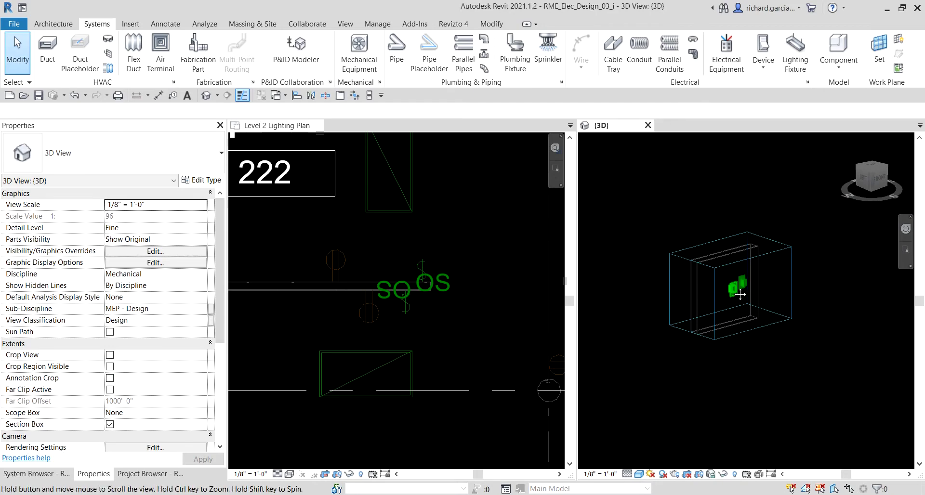
{"action": "left_click", "coordinate": [148, 279]}
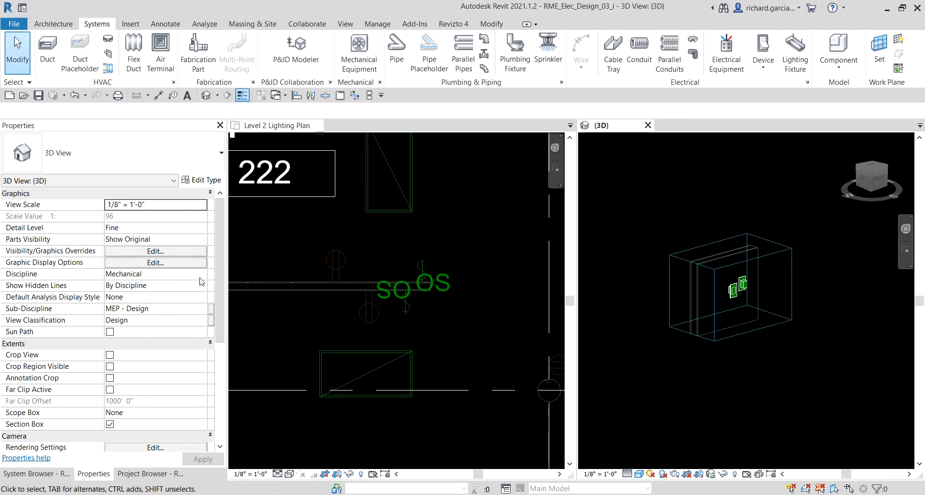
{"action": "left_click", "coordinate": [201, 276]}
{"action": "left_click", "coordinate": [139, 287]}
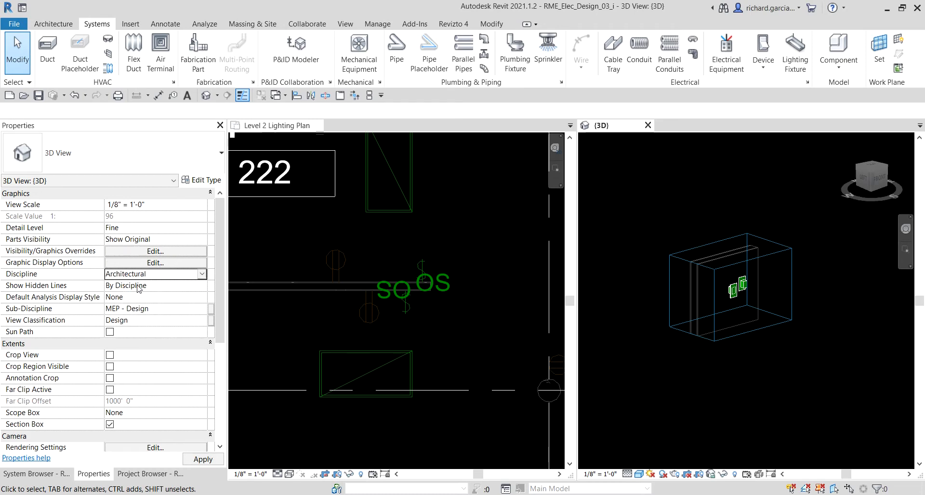
{"action": "middle_click_drag", "start_coordinate": [810, 341], "coordinate": [708, 388], "text": "shift"}
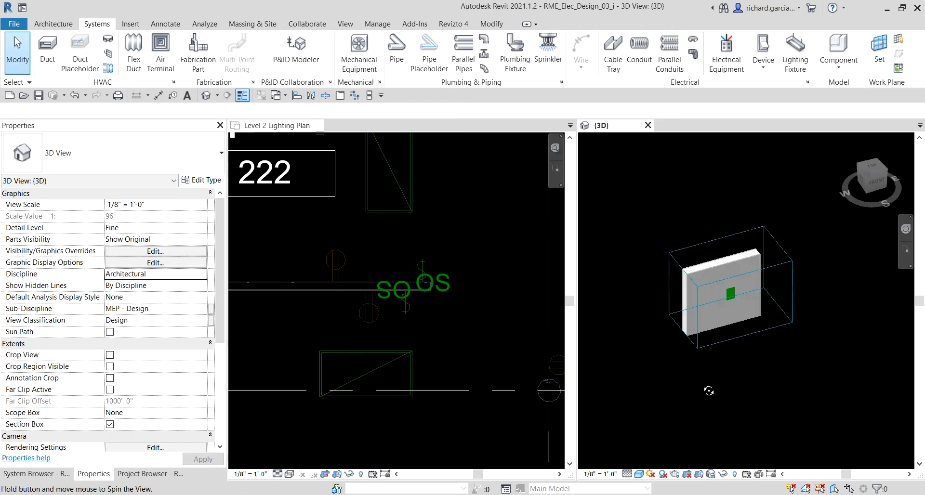
Step: Stretch the 3D section box in plan along most of the partition wall and widen it on both sides to include the Computer Lab label area
{"action": "left_click", "coordinate": [752, 334]}
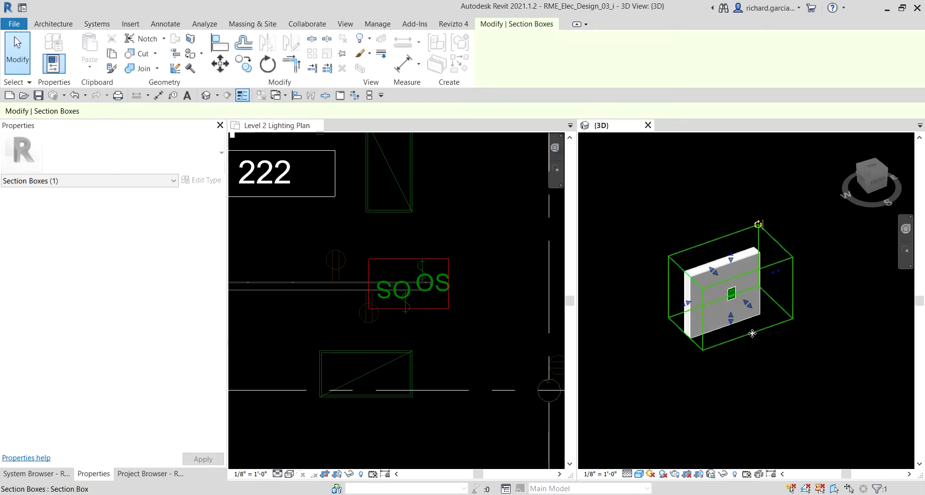
{"action": "scroll", "coordinate": [441, 305], "scroll_direction": "down", "scroll_amount": 3}
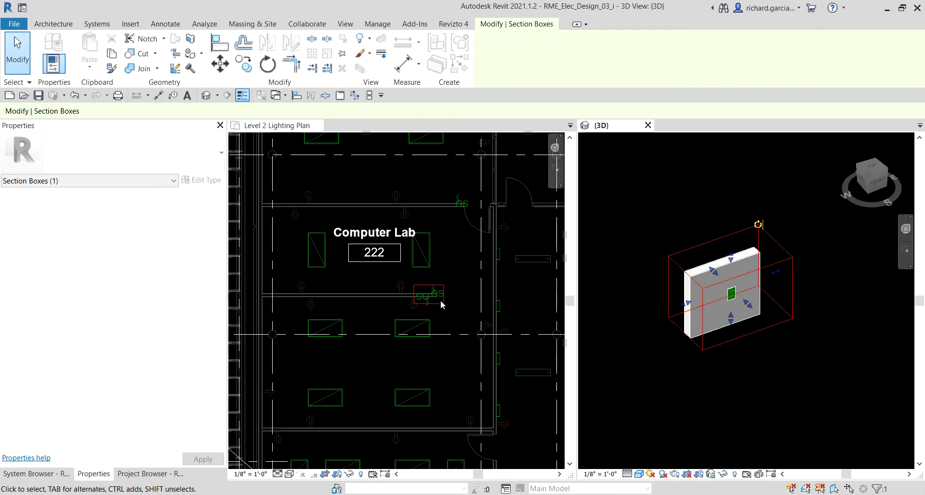
{"action": "scroll", "coordinate": [436, 313], "scroll_direction": "up", "scroll_amount": 3}
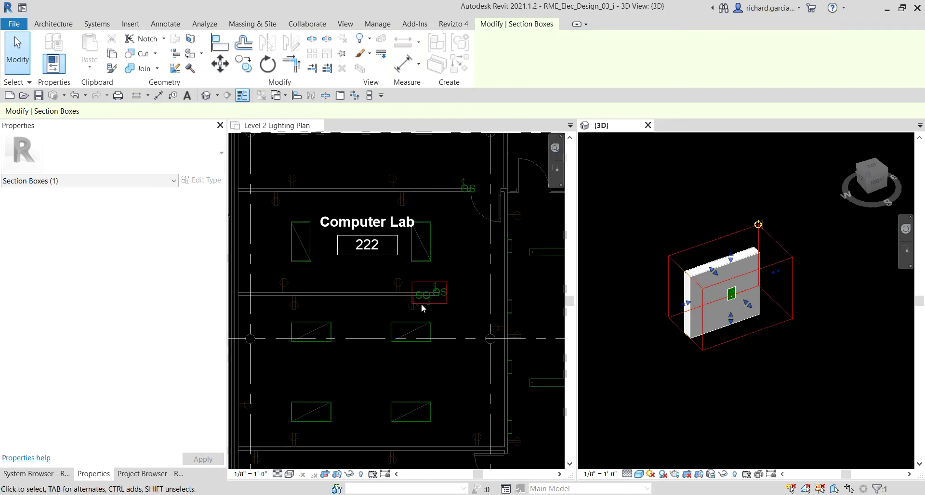
{"action": "middle_click_drag", "start_coordinate": [395, 308], "coordinate": [444, 267]}
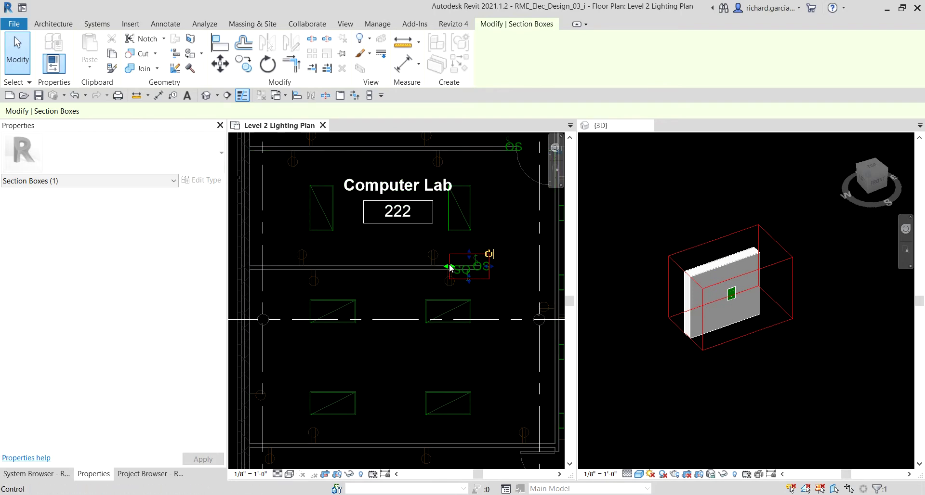
{"action": "left_click_drag", "start_coordinate": [449, 268], "coordinate": [288, 268]}
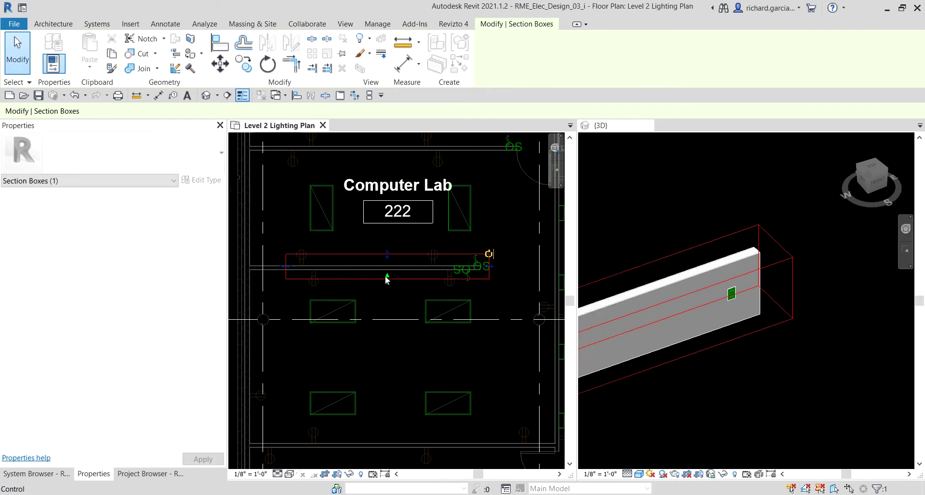
{"action": "left_click_drag", "start_coordinate": [387, 279], "coordinate": [387, 293]}
{"action": "left_click_drag", "start_coordinate": [385, 254], "coordinate": [383, 167]}
Step: Extend the section box in 3D upward past the ceiling lights and downward below the Level 2 floor slab
{"action": "middle_click_drag", "start_coordinate": [758, 324], "coordinate": [755, 356]}
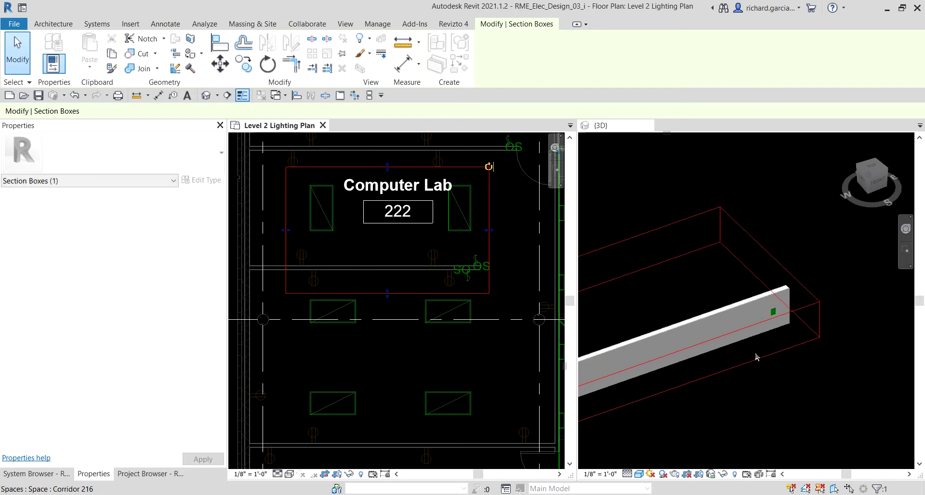
{"action": "left_click", "coordinate": [755, 356]}
{"action": "scroll", "coordinate": [755, 356], "scroll_direction": "down", "scroll_amount": 4}
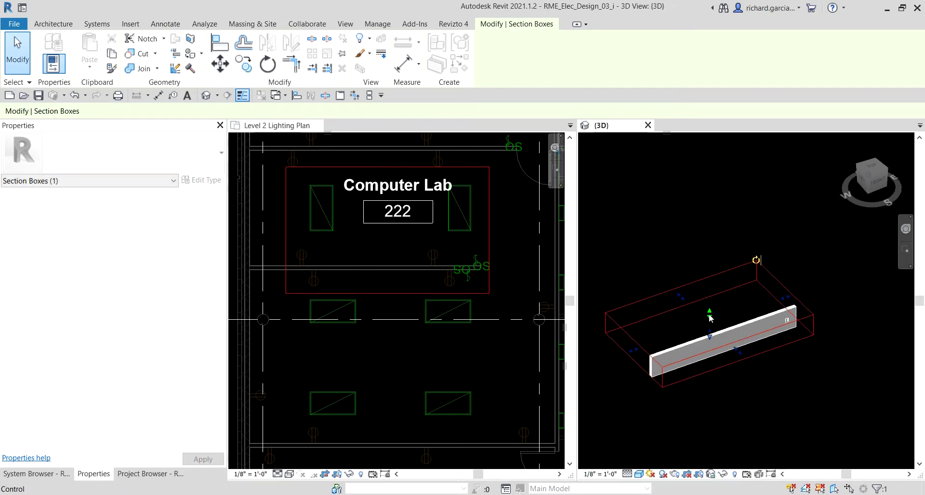
{"action": "middle_click_drag", "start_coordinate": [709, 318], "coordinate": [713, 344], "text": "shift"}
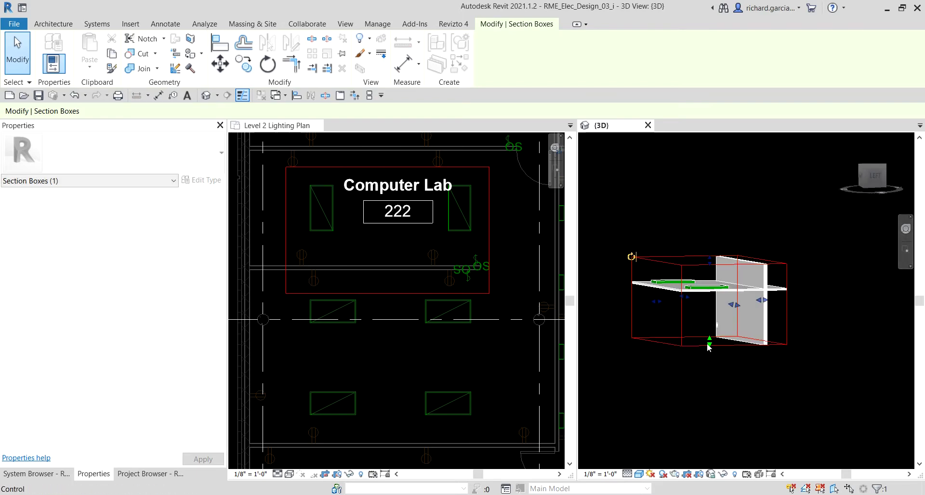
{"action": "left_click_drag", "start_coordinate": [708, 347], "coordinate": [709, 411]}
{"action": "scroll", "coordinate": [708, 411], "scroll_direction": "up", "scroll_amount": 4}
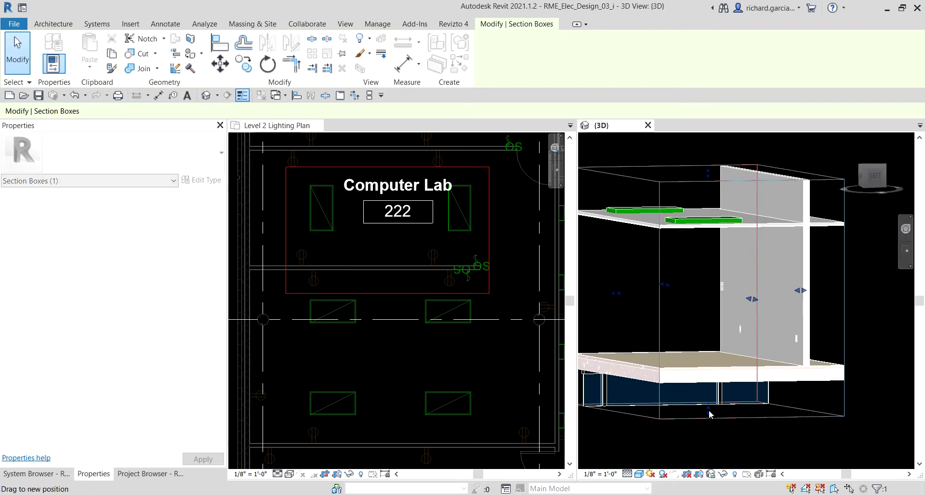
{"action": "middle_click_drag", "start_coordinate": [709, 413], "coordinate": [839, 325], "text": "shift"}
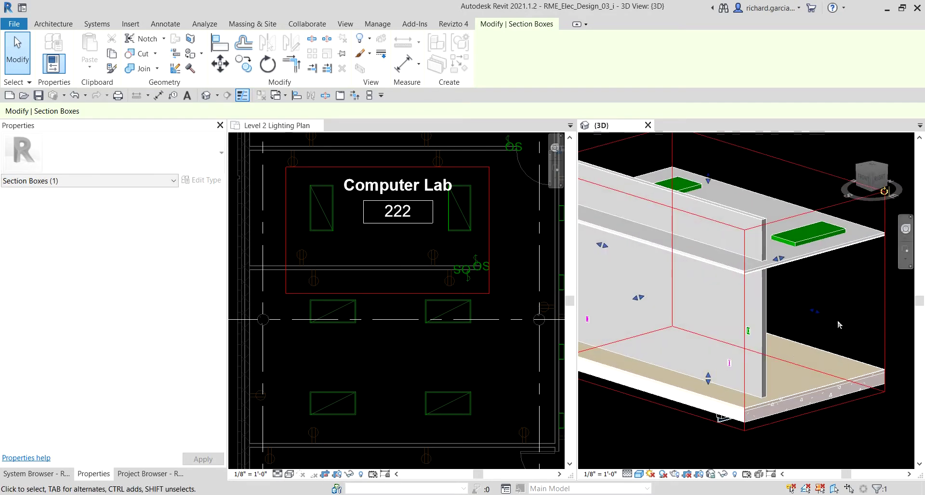
{"action": "scroll", "coordinate": [780, 335], "scroll_direction": "up", "scroll_amount": 2}
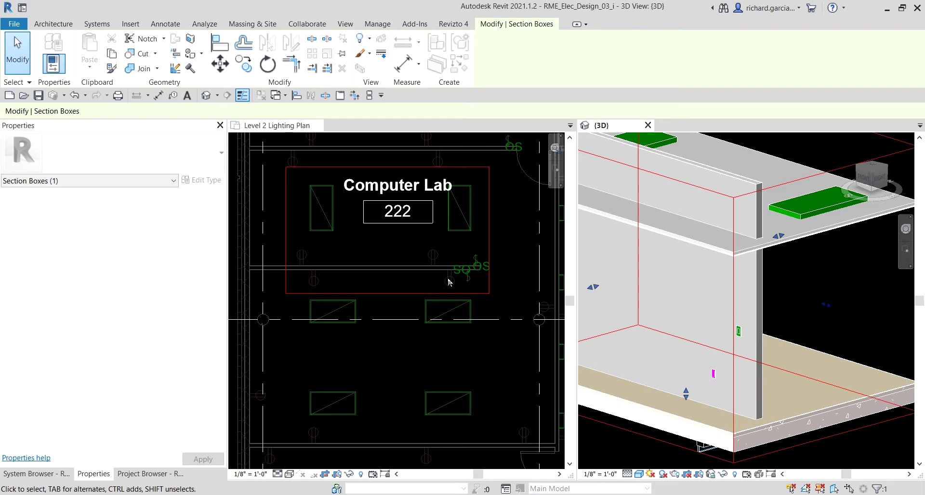
Step: Deselect the section box and examine the duplex receptacles along the Computer Lab 222 partition in the Level 2 Lighting Plan
{"action": "left_click", "coordinate": [24, 48]}
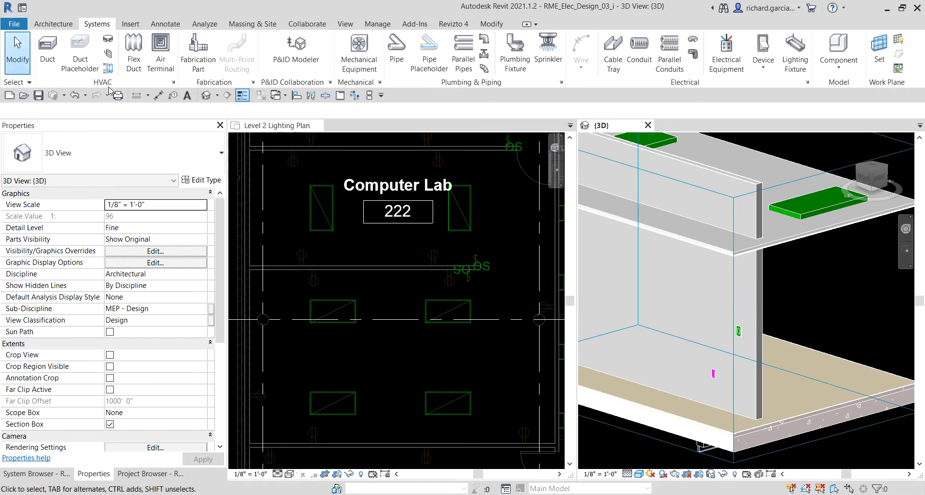
{"action": "scroll", "coordinate": [301, 266], "scroll_direction": "up", "scroll_amount": 2}
{"action": "left_click", "coordinate": [333, 249]}
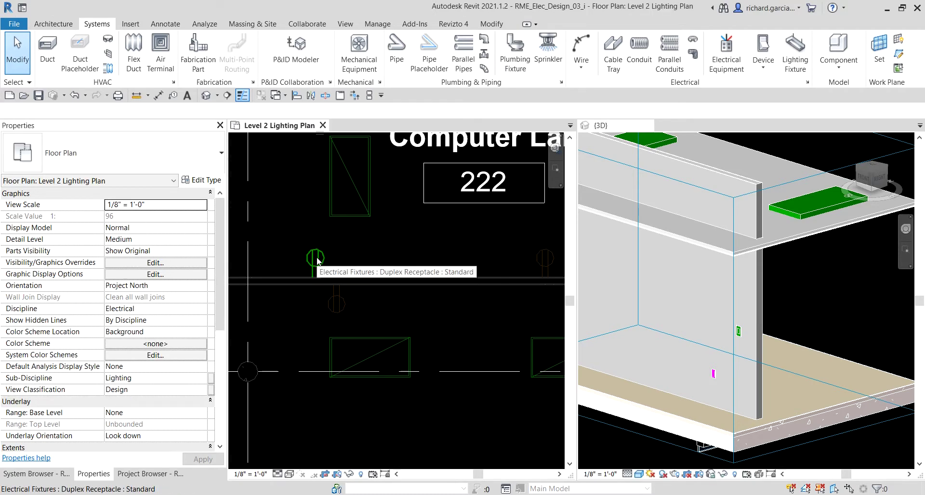
{"action": "scroll", "coordinate": [337, 260], "scroll_direction": "down", "scroll_amount": 4}
{"action": "scroll", "coordinate": [328, 260], "scroll_direction": "up", "scroll_amount": 3}
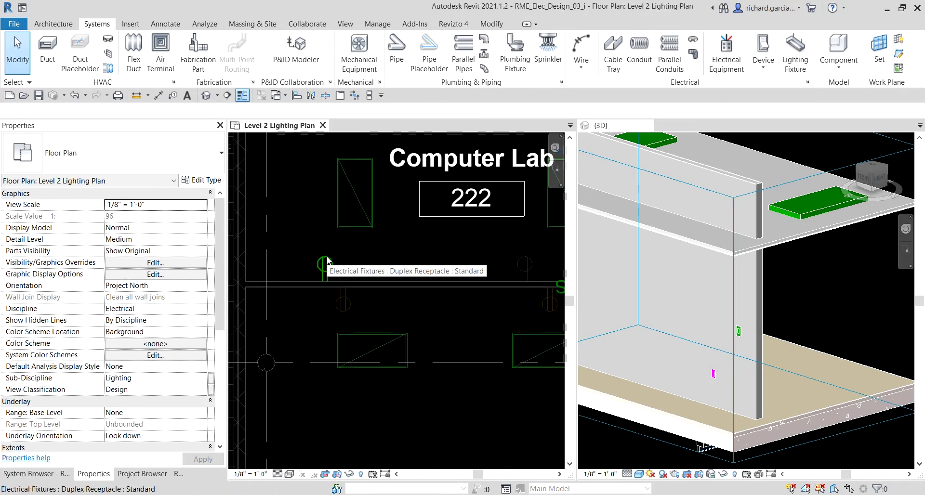
{"action": "scroll", "coordinate": [364, 256], "scroll_direction": "down", "scroll_amount": 5}
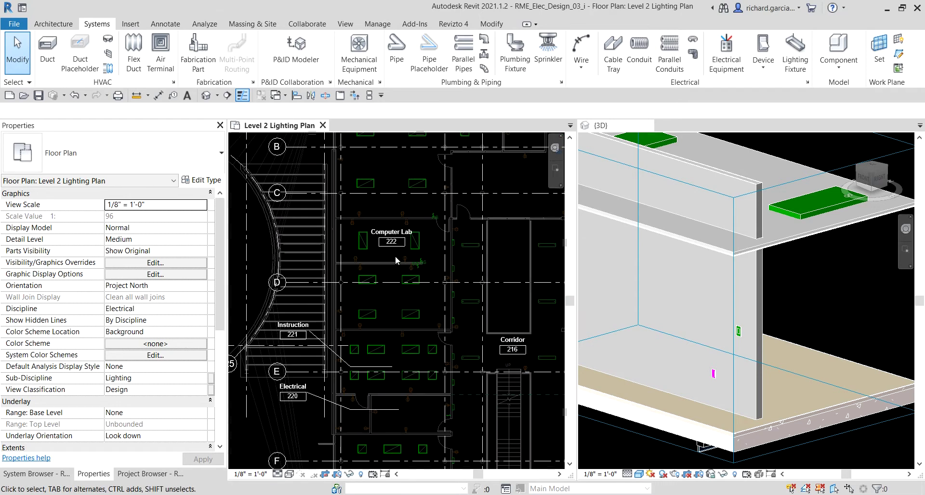
{"action": "middle_click_drag", "start_coordinate": [395, 257], "coordinate": [409, 226]}
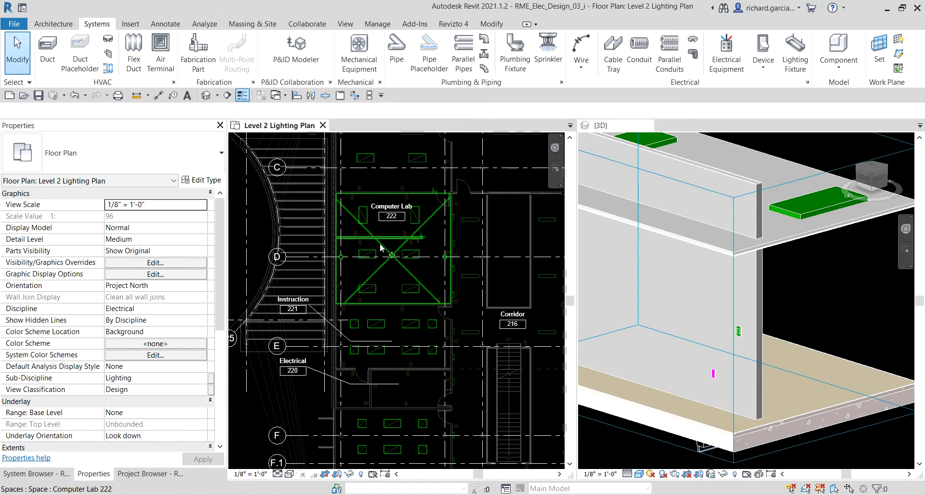
{"action": "scroll", "coordinate": [380, 247], "scroll_direction": "up", "scroll_amount": 3}
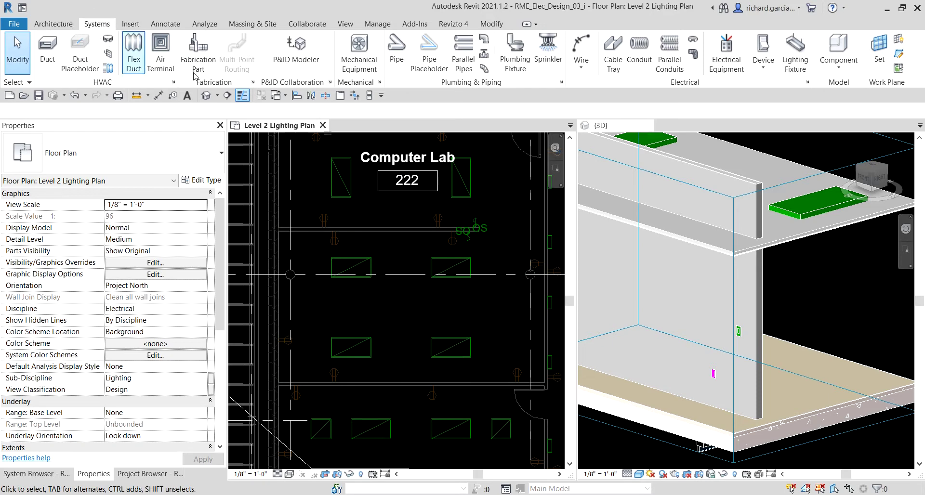
Step: Start placing an electrical fixture and load the M_Junction Boxes - No Load family from the Distribution folder
{"action": "left_click", "coordinate": [763, 56]}
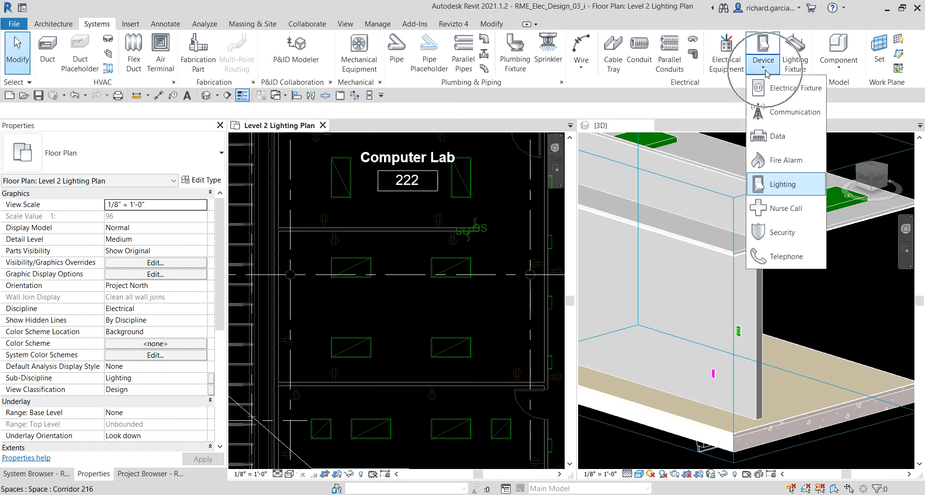
{"action": "left_click", "coordinate": [783, 95]}
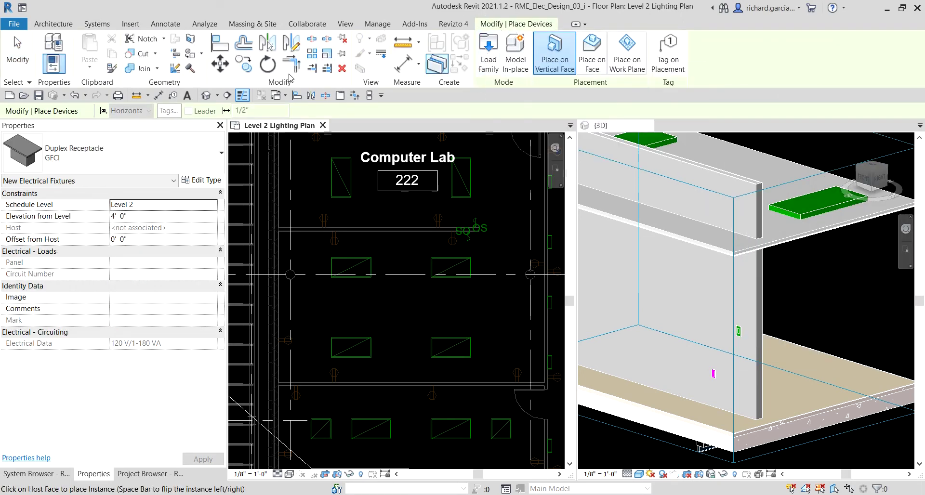
{"action": "left_click", "coordinate": [207, 158]}
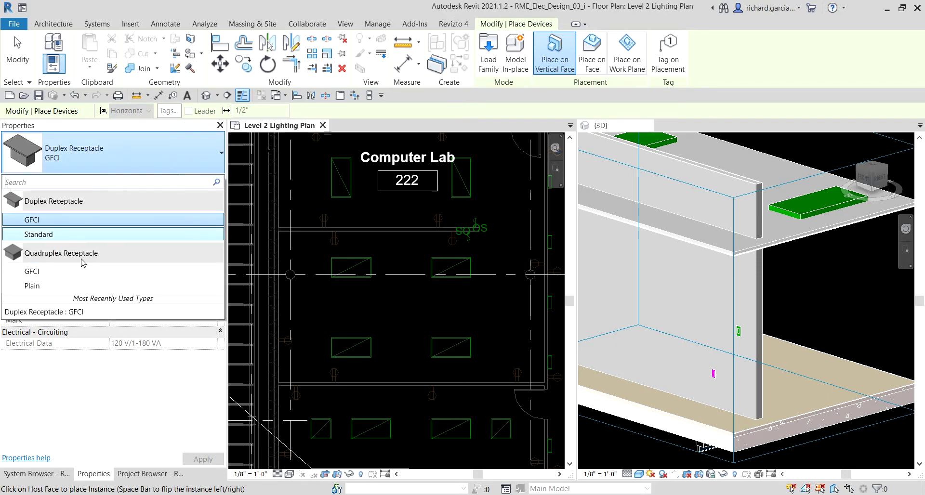
{"action": "left_click", "coordinate": [489, 66]}
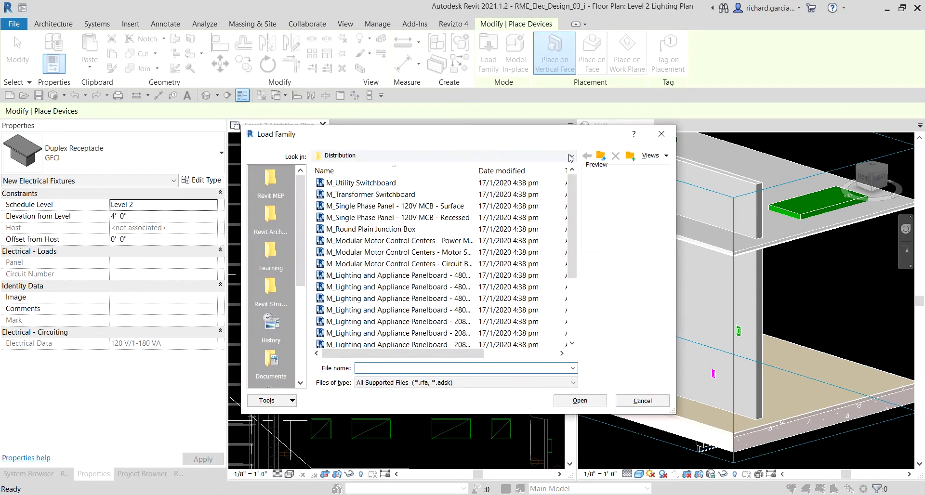
{"action": "left_click", "coordinate": [570, 156]}
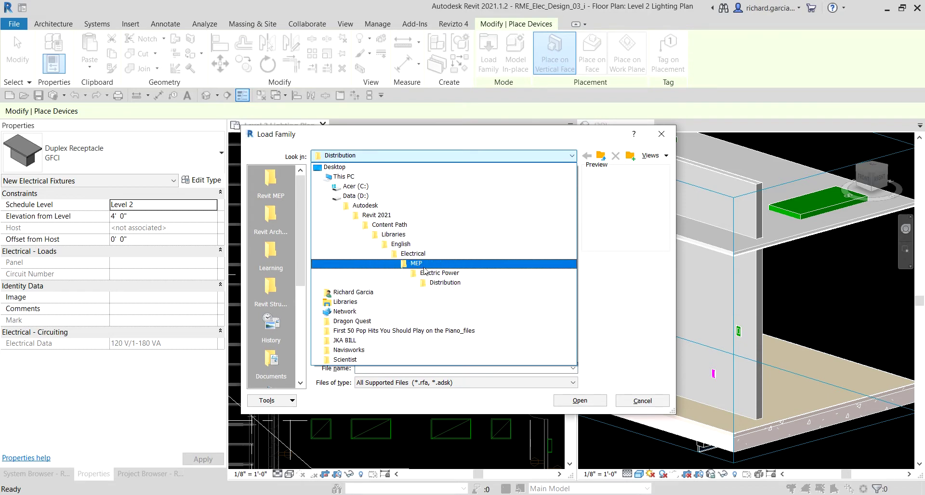
{"action": "left_click", "coordinate": [448, 287]}
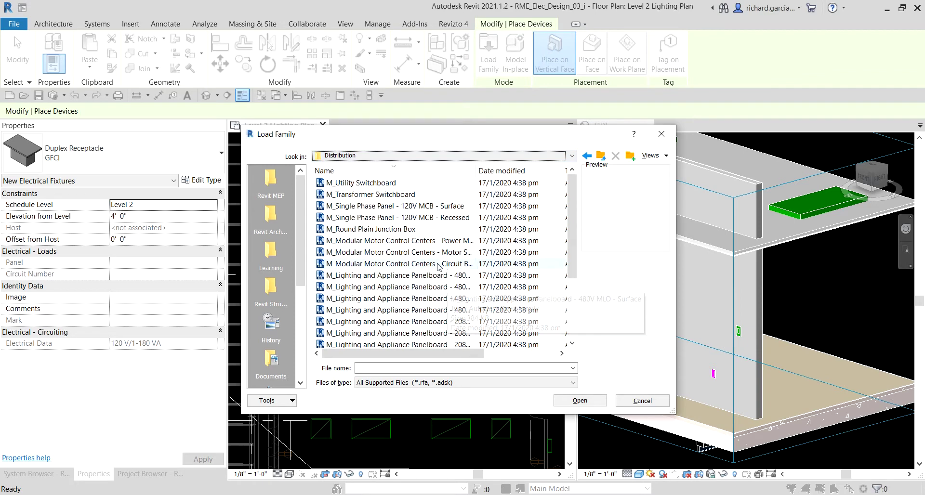
{"action": "left_click", "coordinate": [391, 231]}
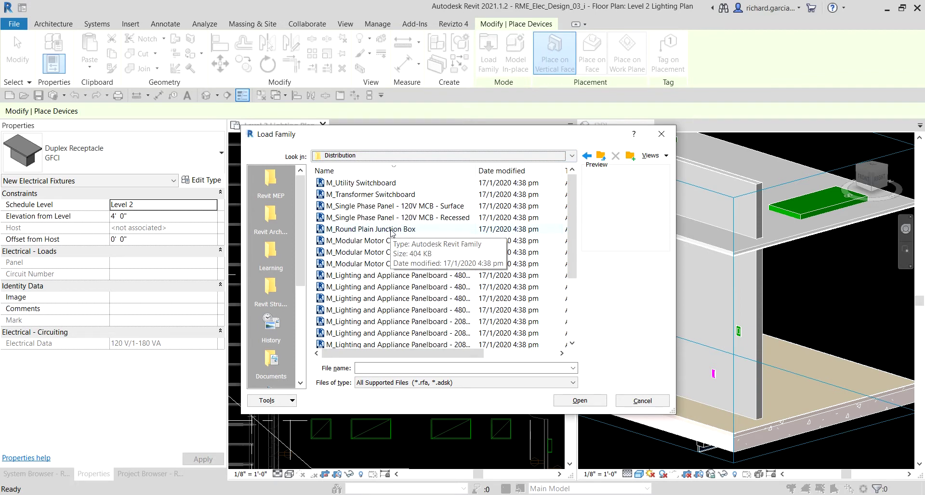
{"action": "scroll", "coordinate": [409, 250], "scroll_direction": "down", "scroll_amount": 3}
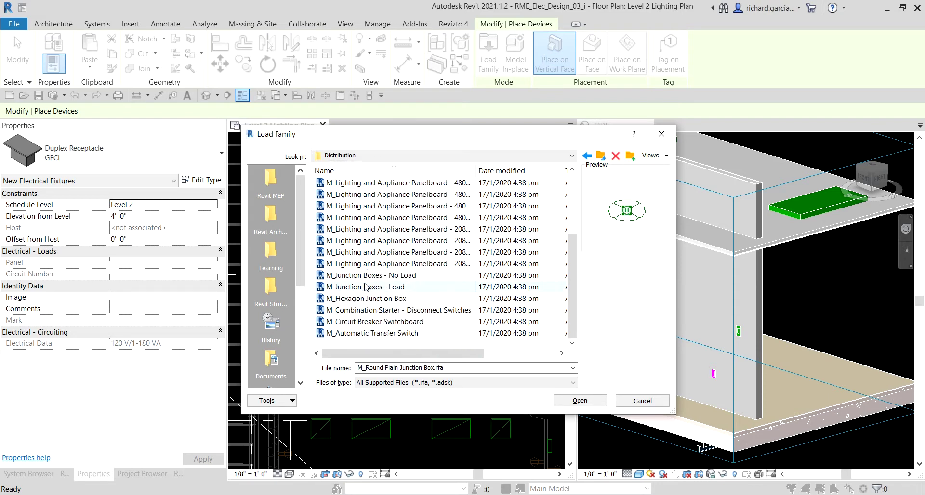
{"action": "left_click", "coordinate": [366, 279]}
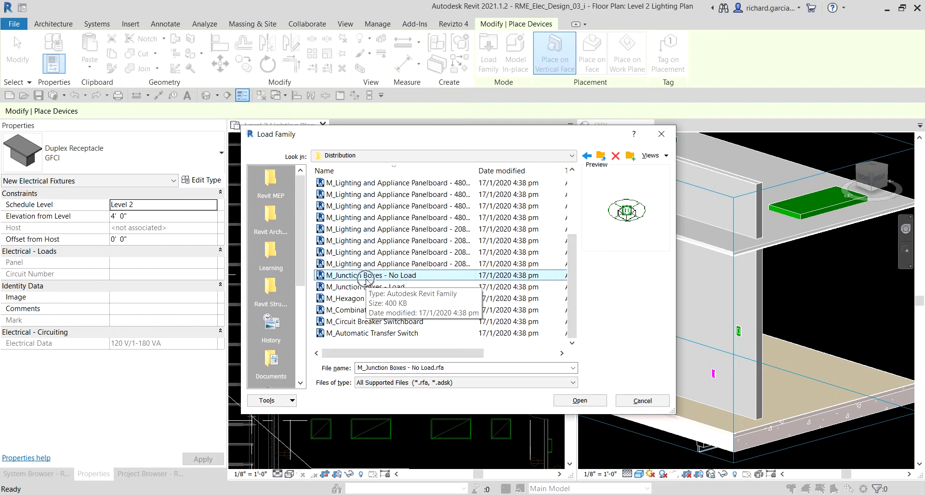
{"action": "left_click", "coordinate": [365, 279]}
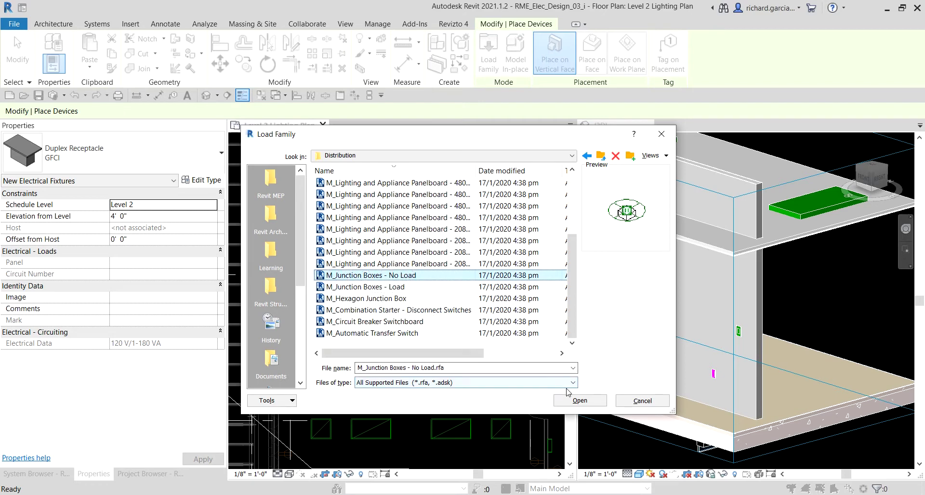
{"action": "left_click", "coordinate": [577, 401]}
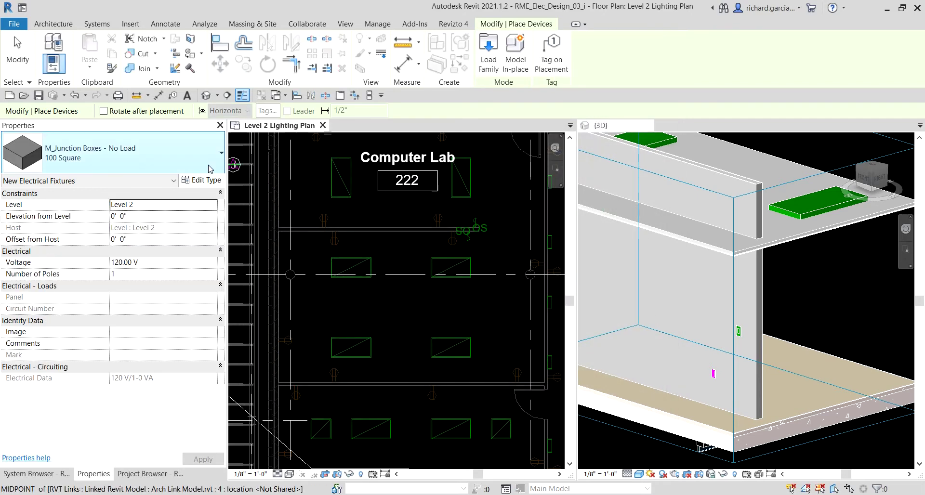
Step: Place a 100 Square M_Junction Boxes - No Load fixture in Computer Lab 222 between the room tag and the partition wall
{"action": "left_click", "coordinate": [137, 154]}
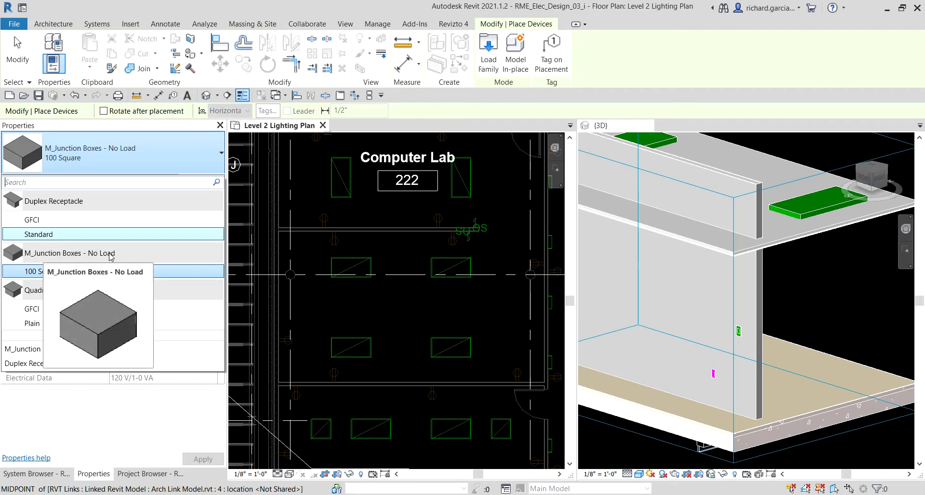
{"action": "mouse_move", "coordinate": [53, 274]}
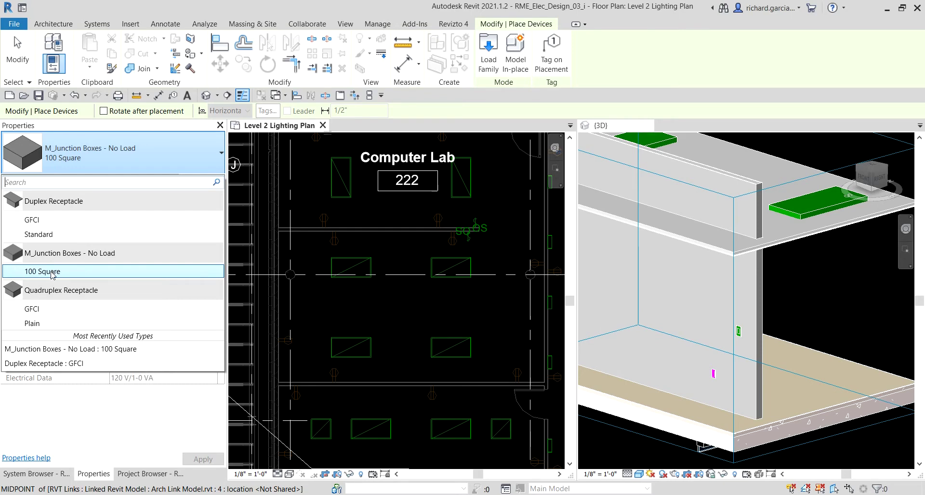
{"action": "left_click", "coordinate": [53, 272]}
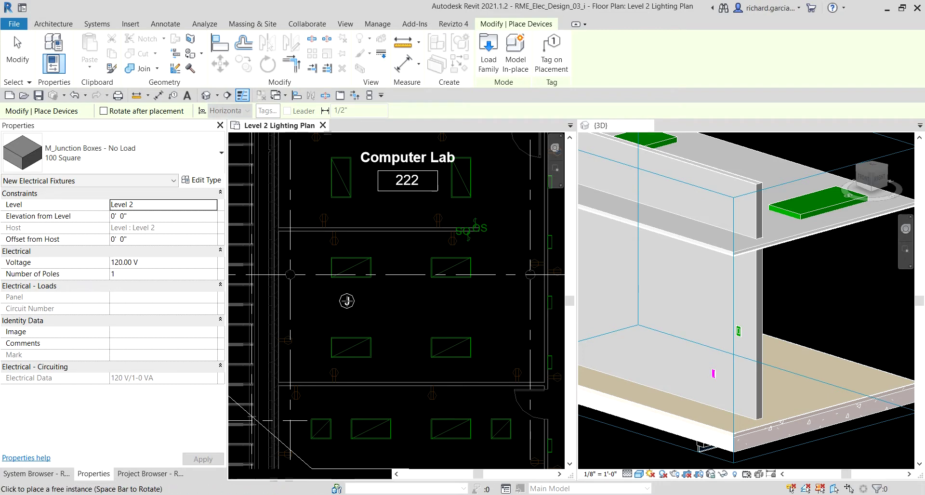
{"action": "scroll", "coordinate": [413, 210], "scroll_direction": "up", "scroll_amount": 3}
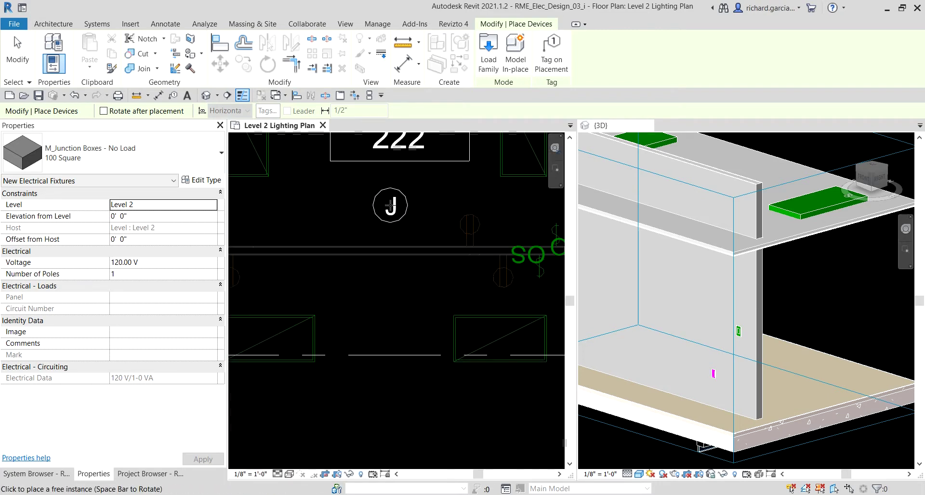
{"action": "left_click", "coordinate": [390, 206]}
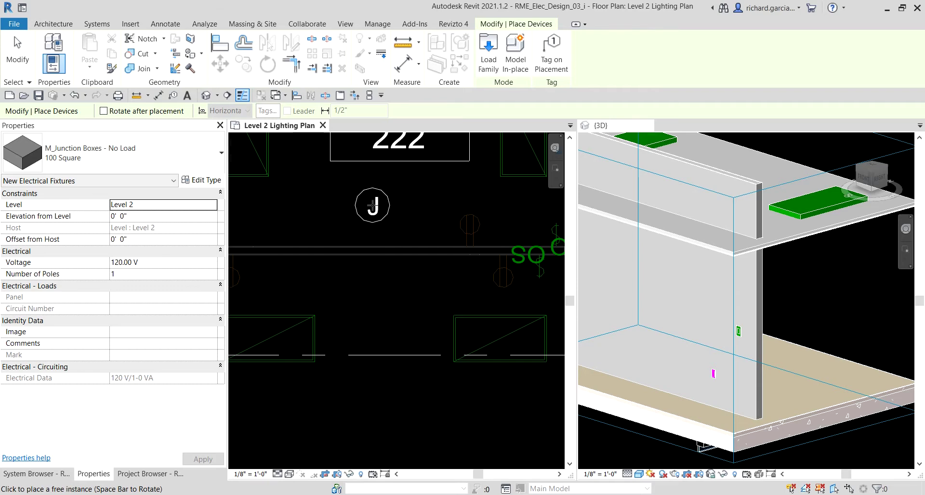
{"action": "left_click", "coordinate": [609, 86]}
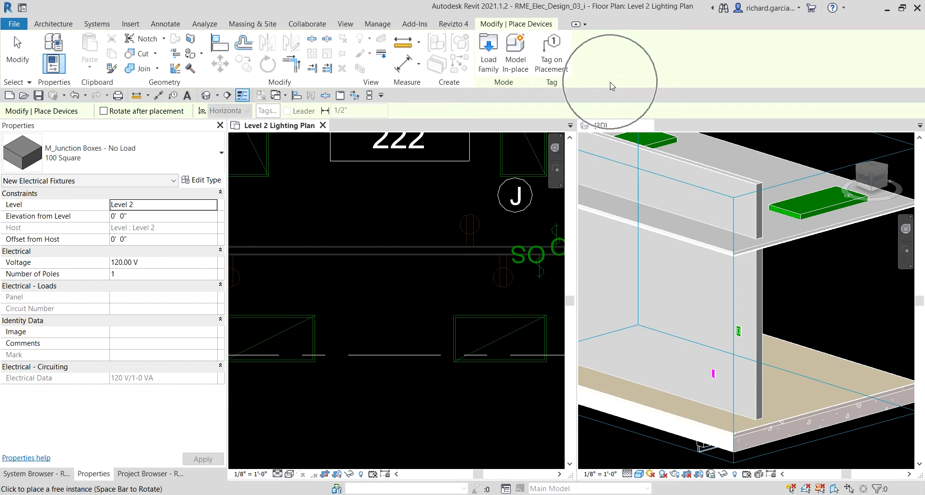
{"action": "left_click", "coordinate": [610, 86]}
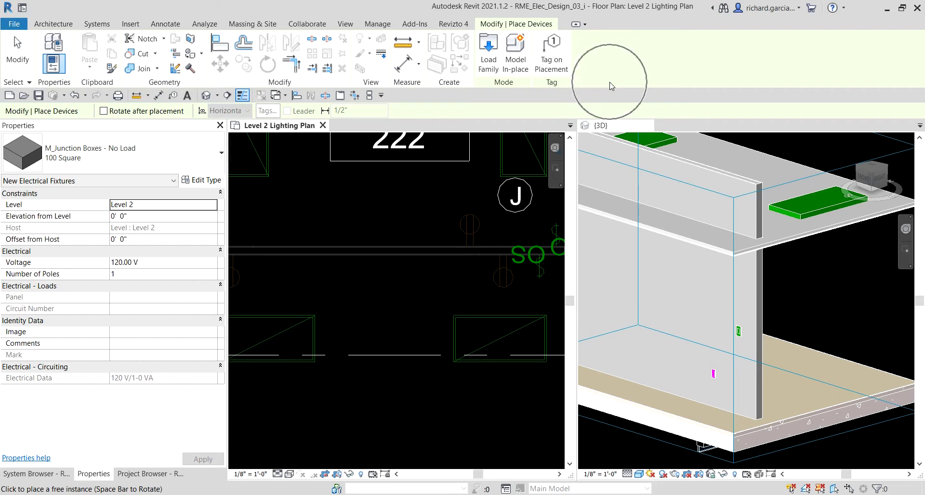
{"action": "left_click", "coordinate": [610, 86]}
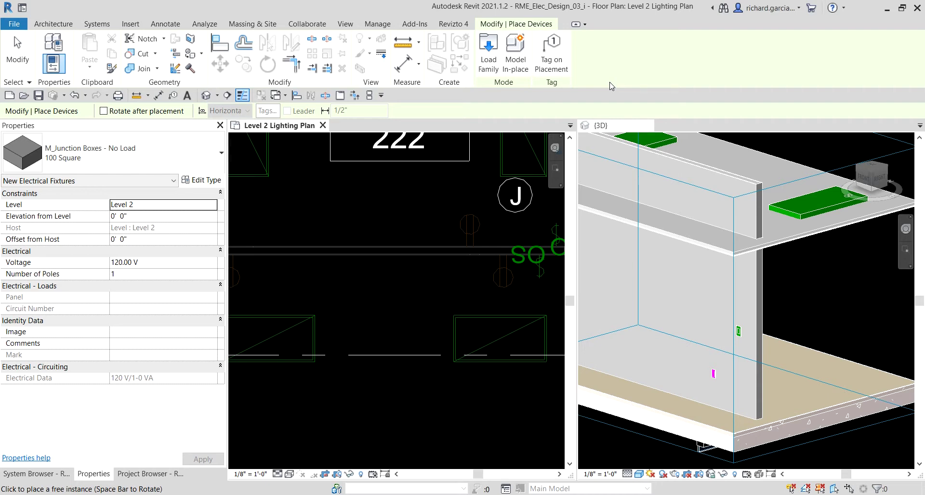
{"action": "left_click", "coordinate": [610, 86]}
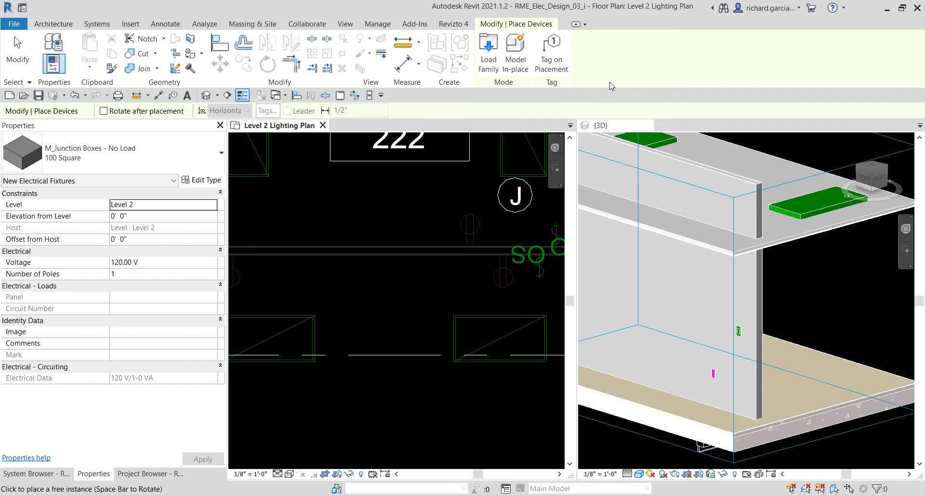
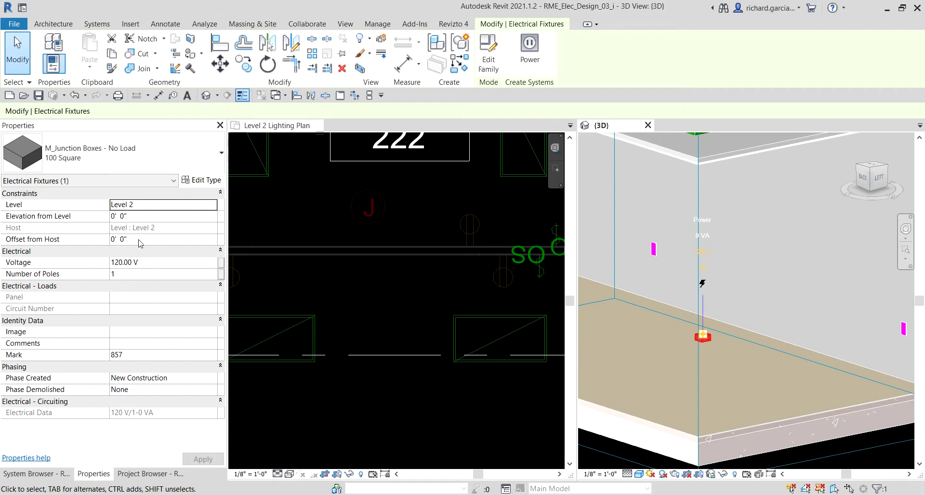
Step: Set the selected junction box's Offset from Host to 8' and inspect its raised position from below in 3D
{"action": "left_click", "coordinate": [140, 240]}
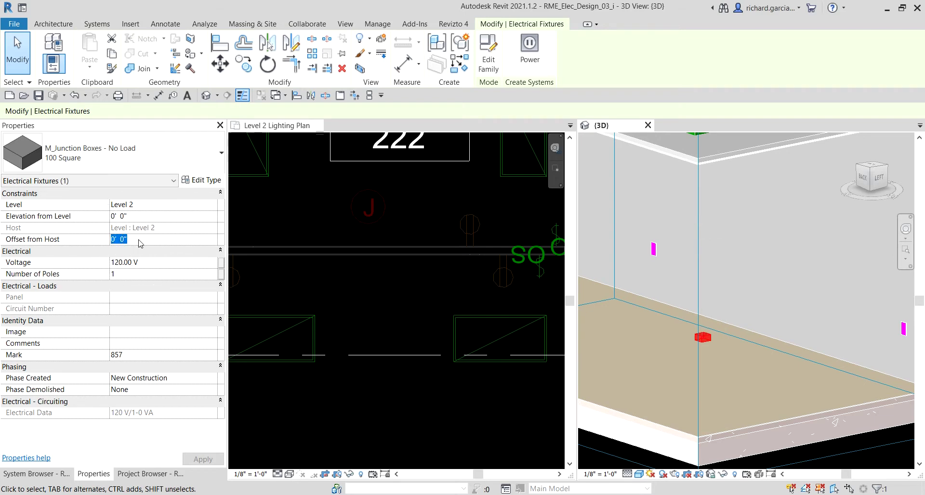
{"action": "type", "text": "8"}
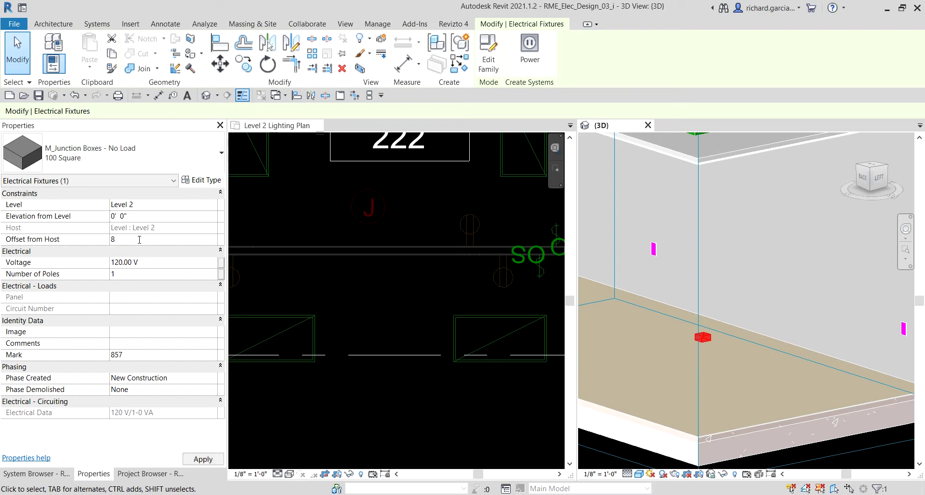
{"action": "key", "text": "Return"}
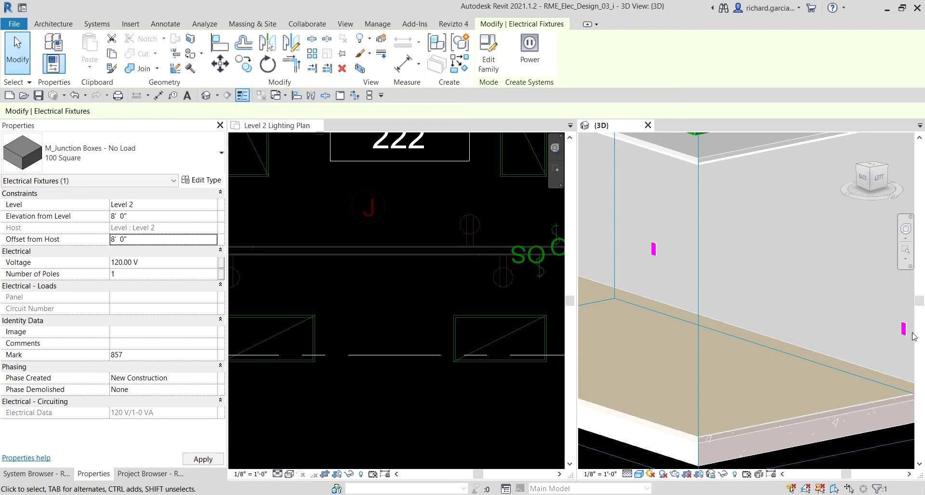
{"action": "middle_click_drag", "start_coordinate": [707, 330], "coordinate": [800, 217], "text": "shift"}
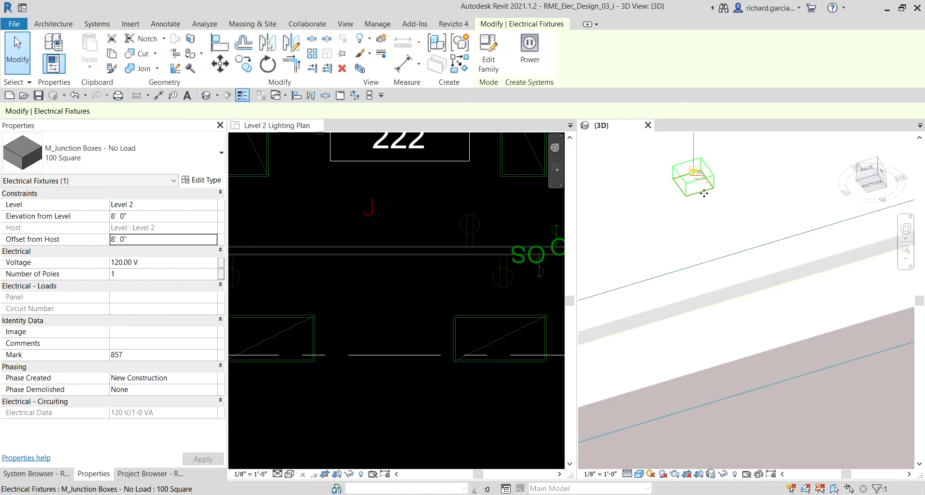
{"action": "scroll", "coordinate": [375, 217], "scroll_direction": "down", "scroll_amount": 2}
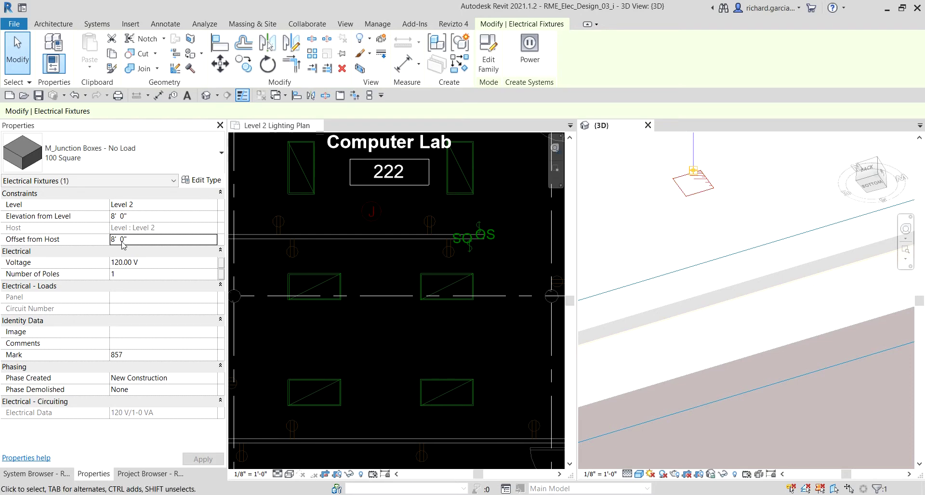
Step: Set the junction box's Mark to JB-1NL
{"action": "left_click", "coordinate": [134, 356]}
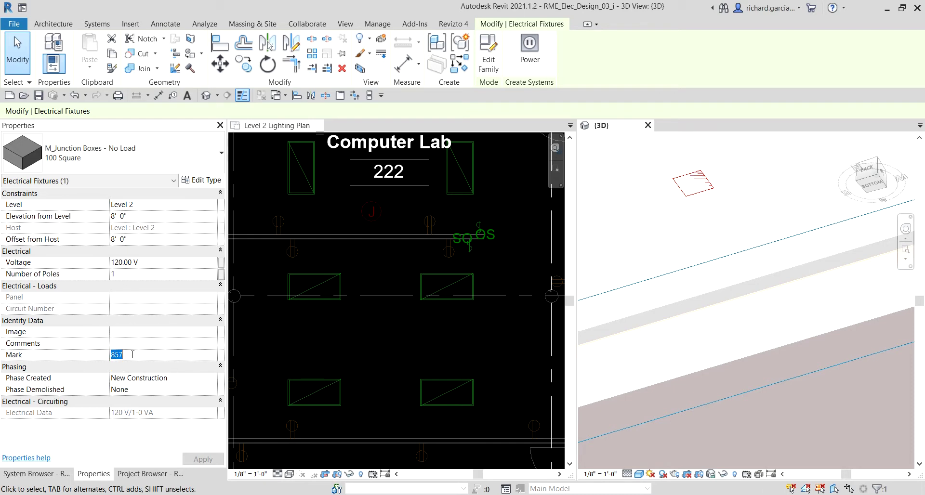
{"action": "type", "text": "JB-1NL"}
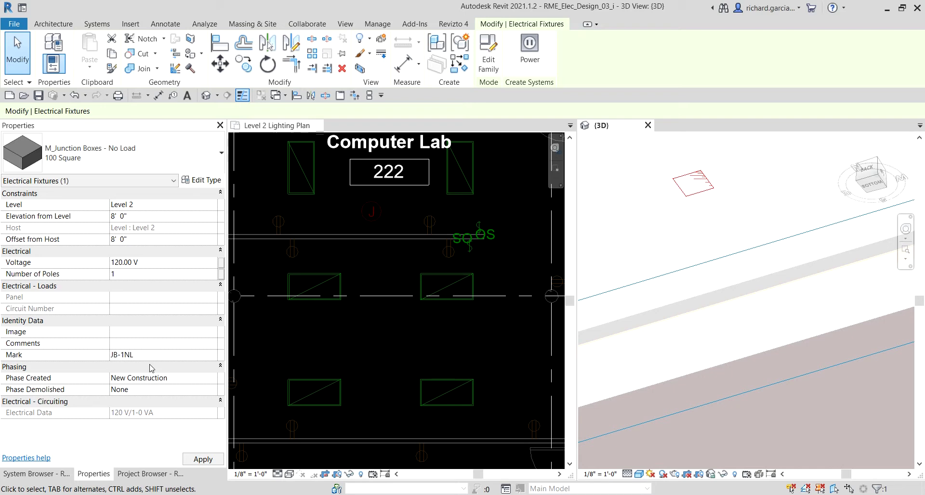
{"action": "key", "text": "Return"}
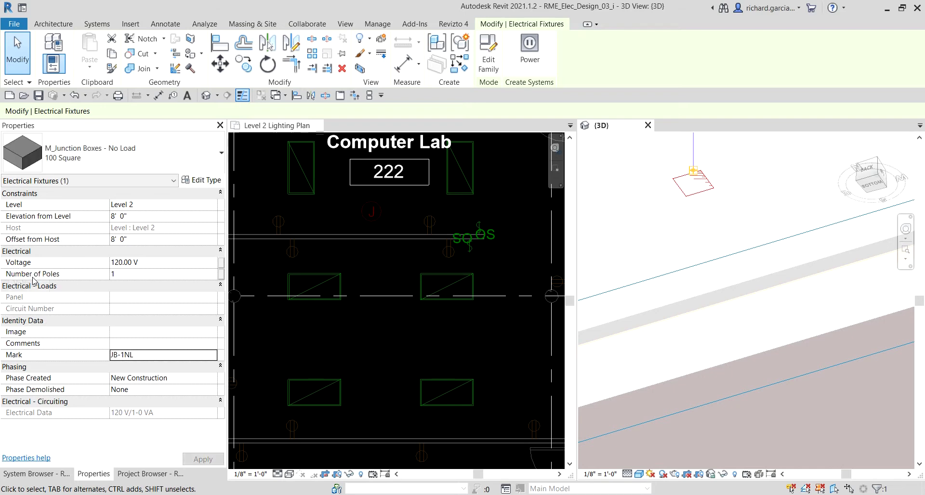
Step: Review the junction box's voltage and pole settings, plus its type's load classification, apparent load and dimensions
{"action": "left_click", "coordinate": [33, 279]}
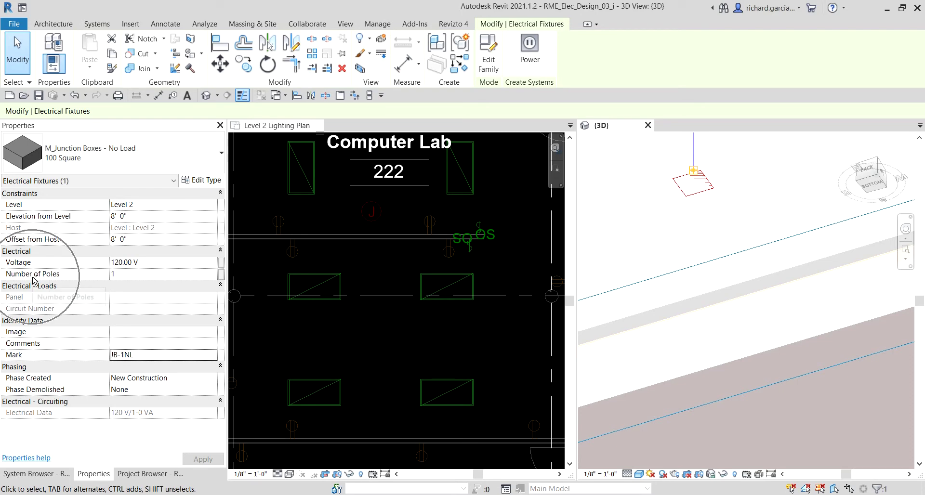
{"action": "left_click", "coordinate": [122, 263]}
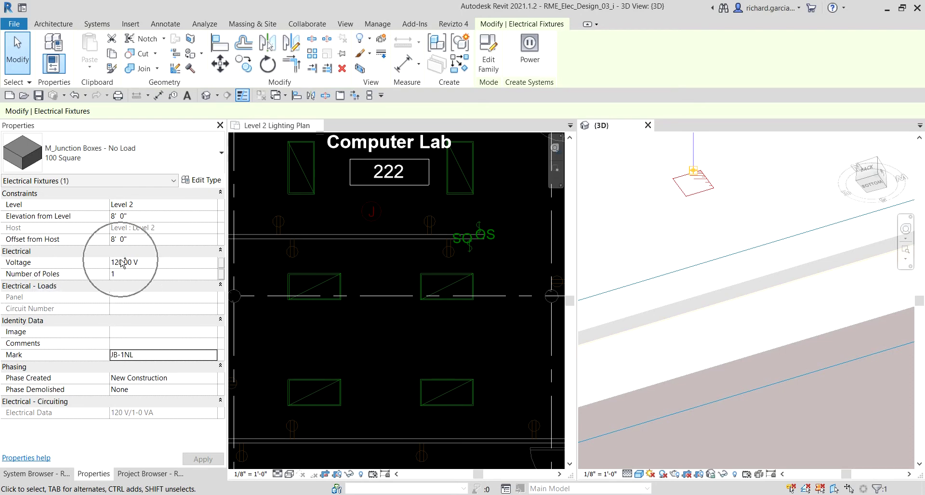
{"action": "left_click", "coordinate": [211, 182]}
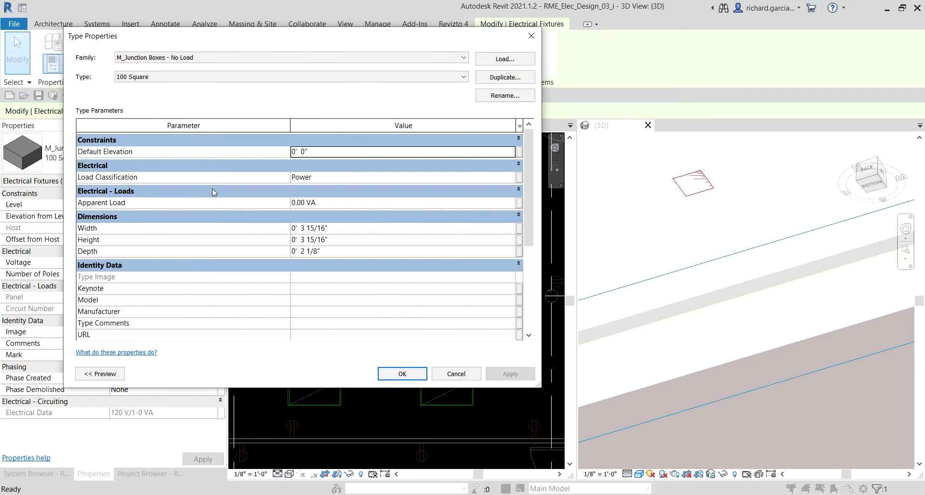
{"action": "left_click", "coordinate": [126, 177]}
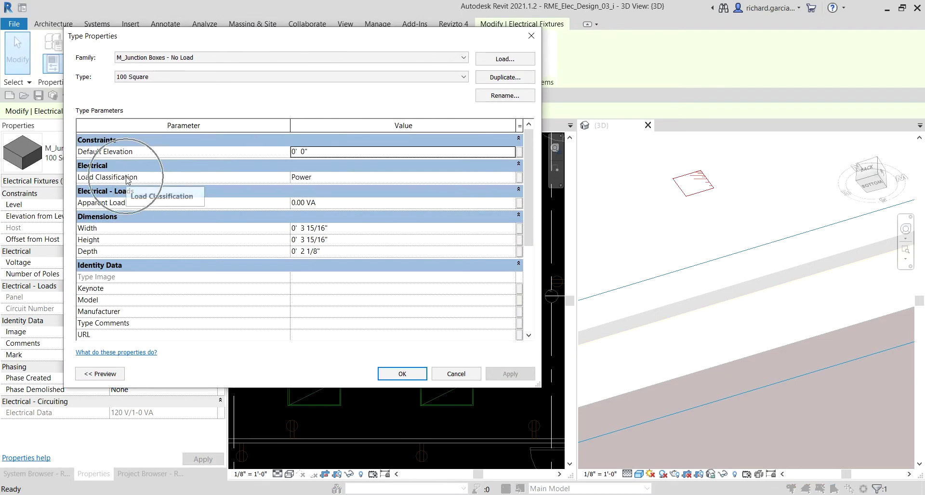
{"action": "left_click", "coordinate": [166, 207]}
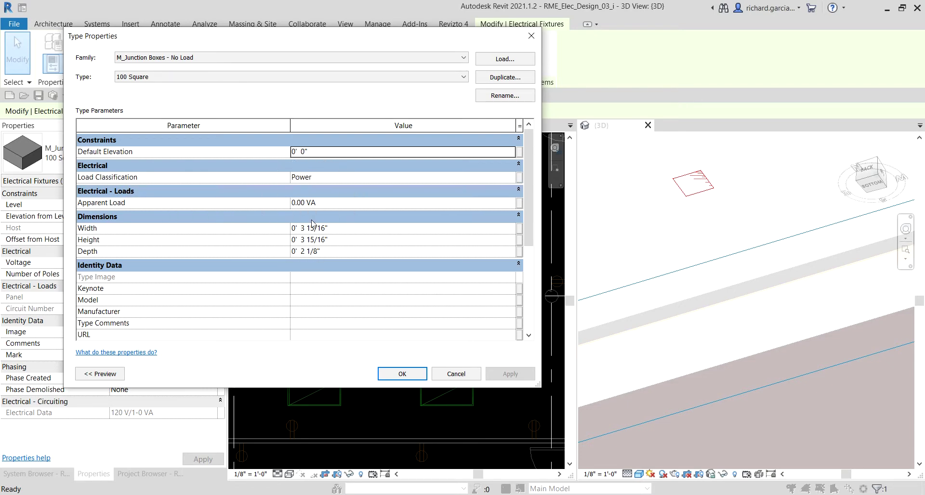
{"action": "scroll", "coordinate": [313, 227], "scroll_direction": "down", "scroll_amount": 2}
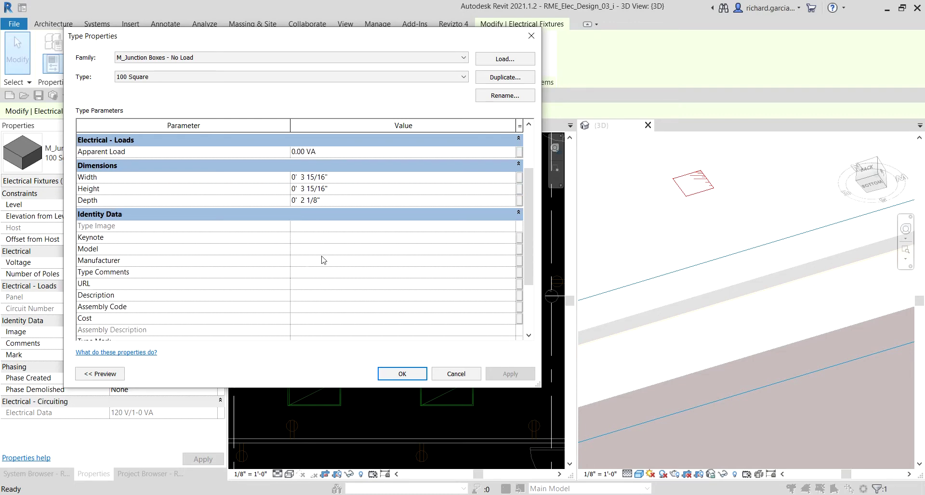
{"action": "left_click", "coordinate": [402, 374]}
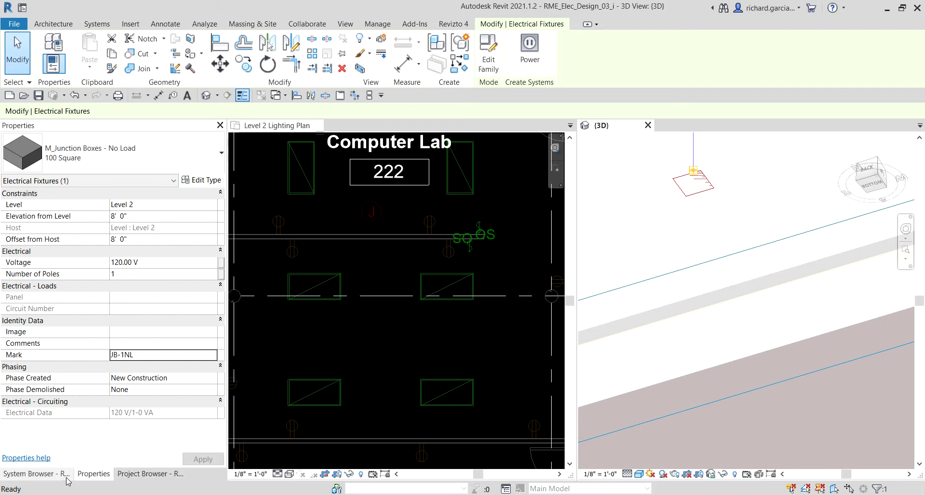
Step: Open the Level 2 Power Plan from the Power - Design floor plans to check the junction box there
{"action": "left_click", "coordinate": [143, 474]}
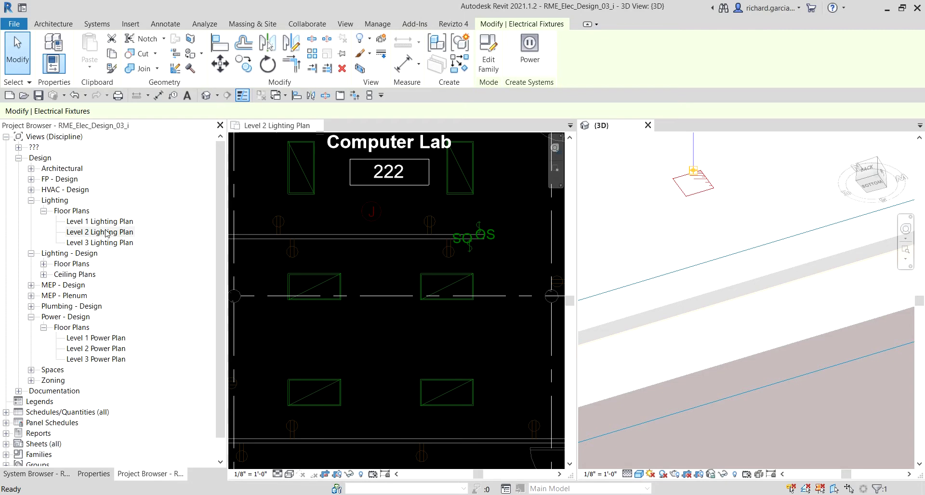
{"action": "left_click", "coordinate": [96, 353]}
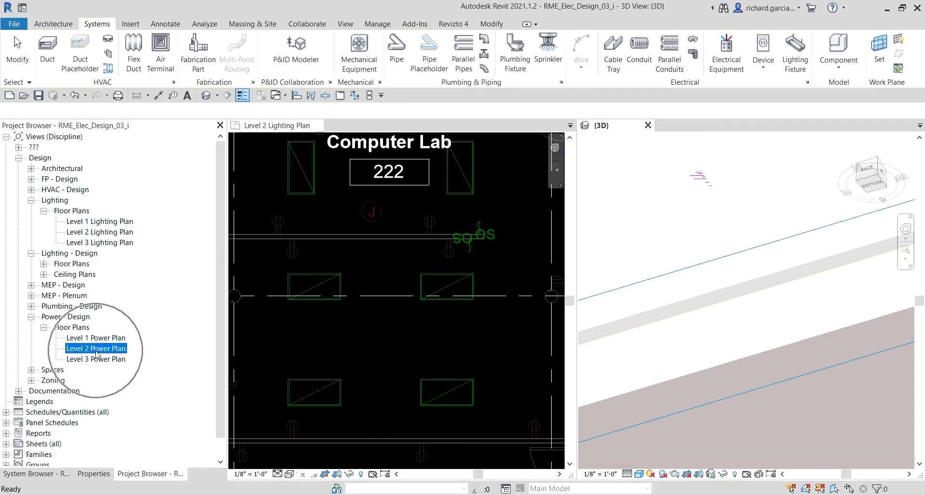
{"action": "double_click", "coordinate": [96, 353]}
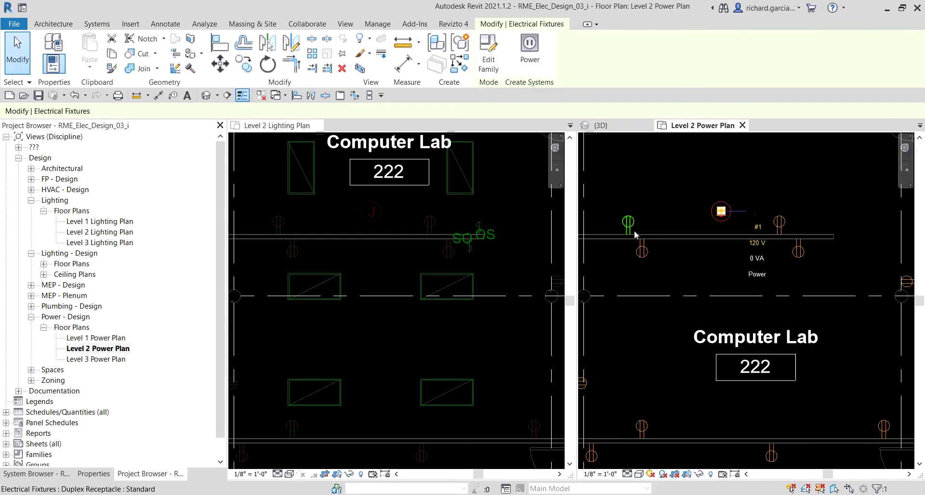
{"action": "left_click", "coordinate": [721, 164]}
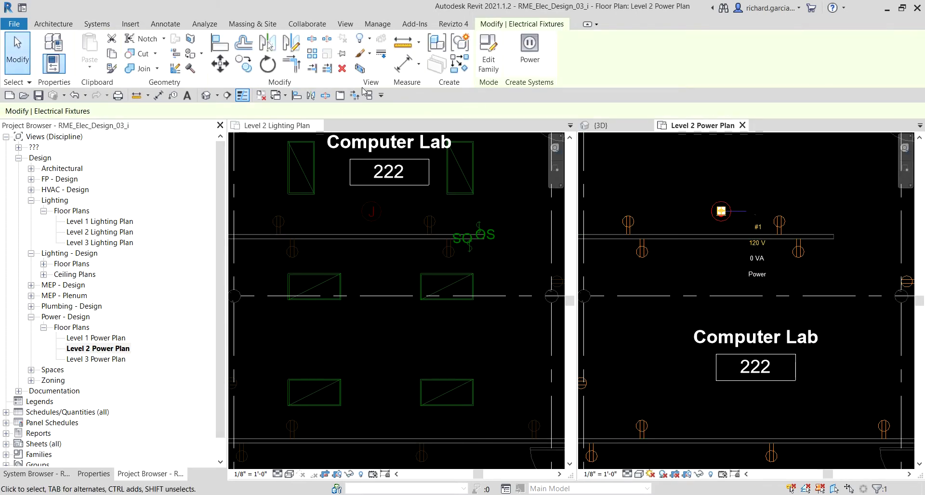
Step: Arrange all open views as tabs in a single window with the Level 2 Power Plan in front
{"action": "left_click", "coordinate": [341, 95]}
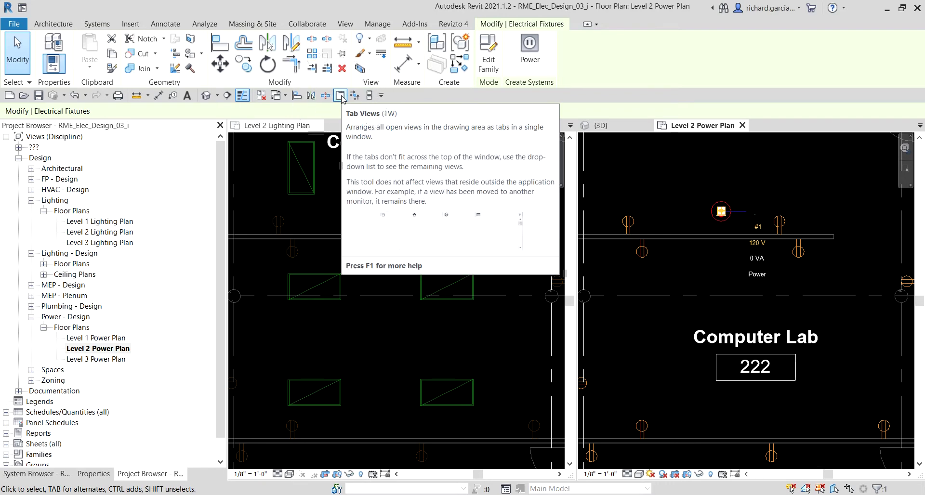
{"action": "left_click", "coordinate": [341, 96]}
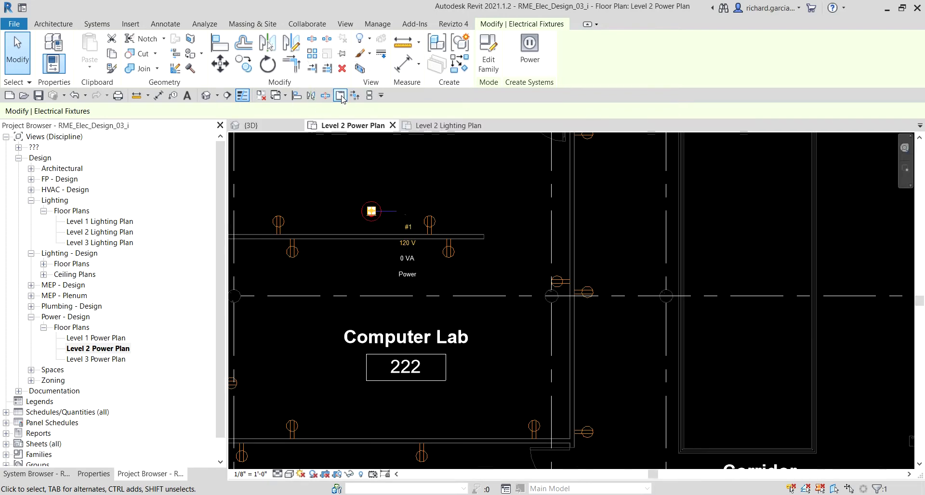
{"action": "scroll", "coordinate": [517, 307], "scroll_direction": "down", "scroll_amount": 2}
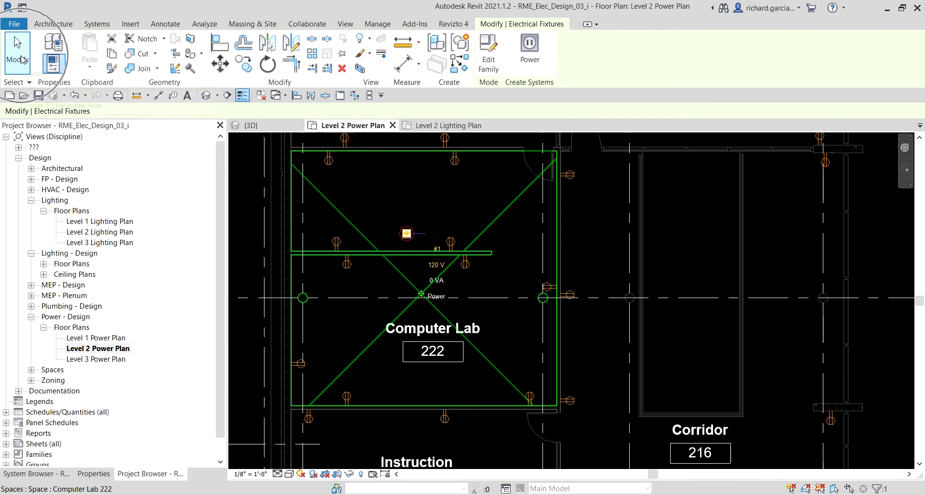
Step: Deselect the junction box and close all inactive views, keeping only the Level 2 Power Plan open
{"action": "left_click", "coordinate": [17, 53]}
{"action": "middle_click_drag", "start_coordinate": [402, 204], "coordinate": [528, 255]}
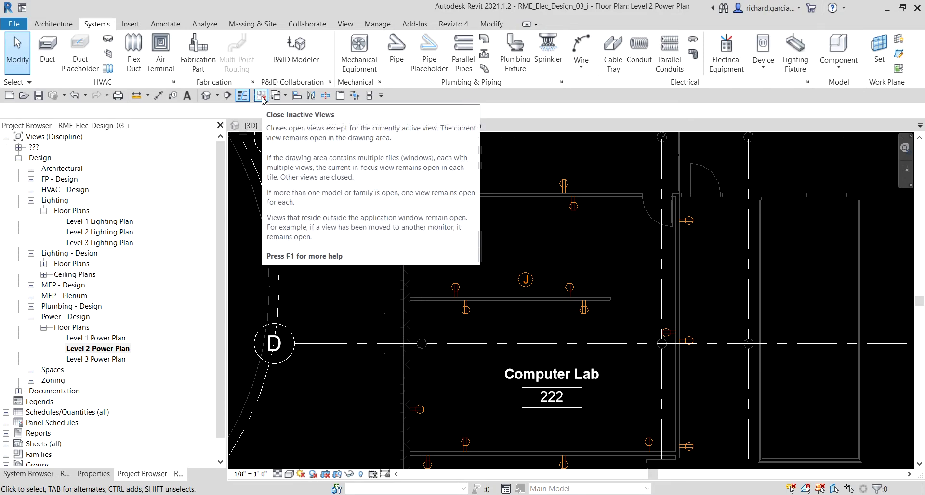
{"action": "left_click", "coordinate": [261, 97]}
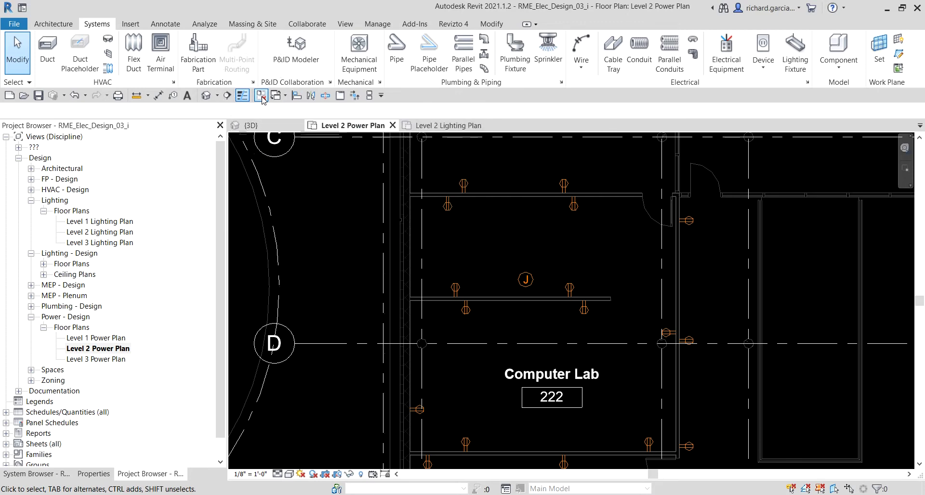
{"action": "scroll", "coordinate": [598, 289], "scroll_direction": "down", "scroll_amount": 5}
{"action": "scroll", "coordinate": [597, 337], "scroll_direction": "up", "scroll_amount": 4}
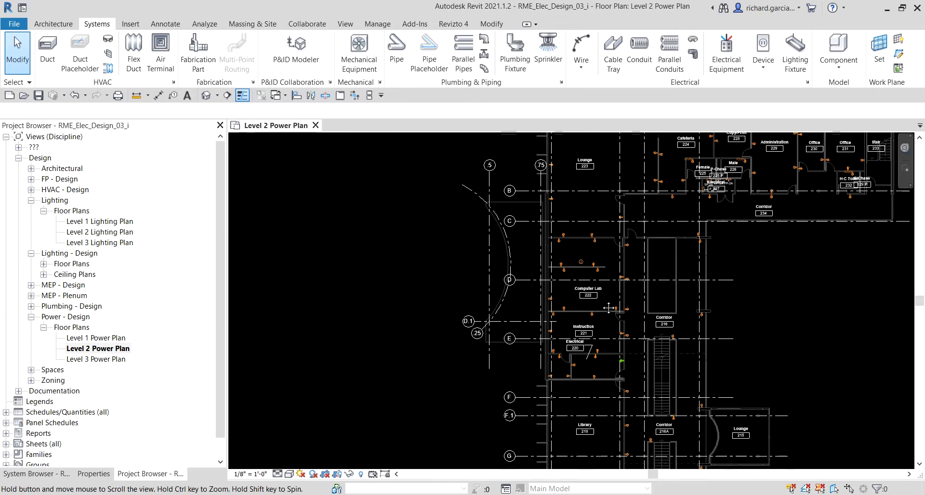
Step: Center the power plan on Library 219, then show the System Browser and widen it to reveal its Space Number, Load and Voltage columns
{"action": "scroll", "coordinate": [567, 326], "scroll_direction": "up", "scroll_amount": 2}
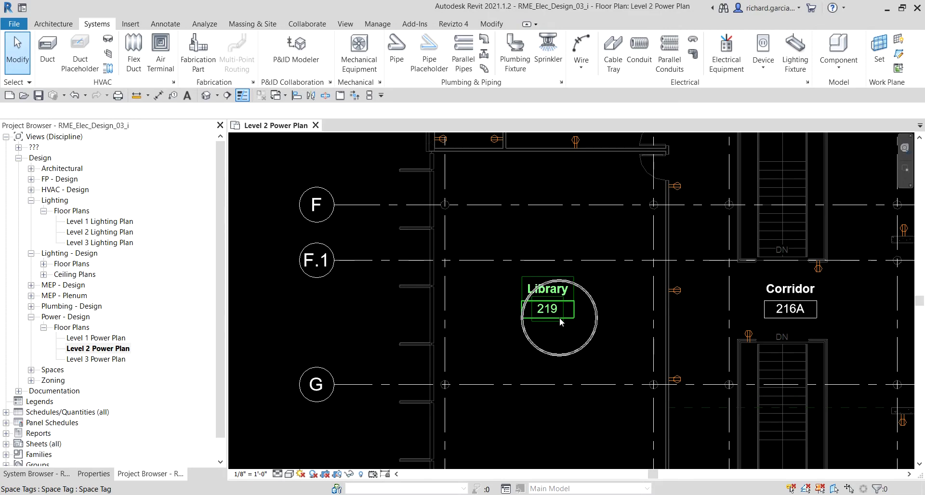
{"action": "scroll", "coordinate": [560, 318], "scroll_direction": "down", "scroll_amount": 2}
{"action": "middle_click_drag", "start_coordinate": [571, 326], "coordinate": [554, 295]}
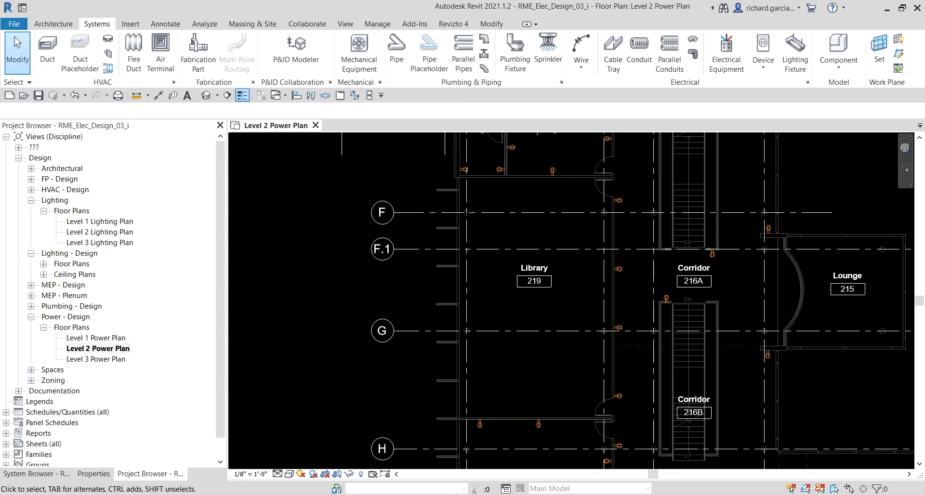
{"action": "left_click", "coordinate": [22, 474]}
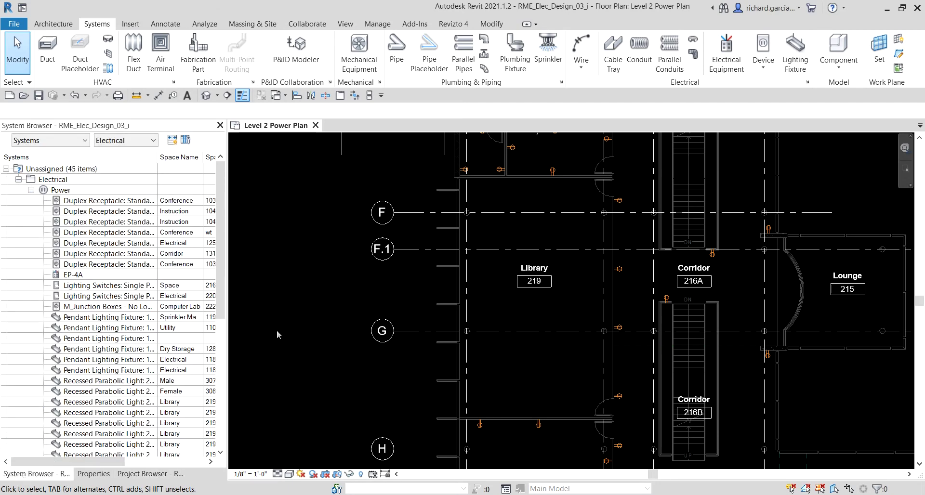
{"action": "left_click_drag", "start_coordinate": [226, 287], "coordinate": [342, 300]}
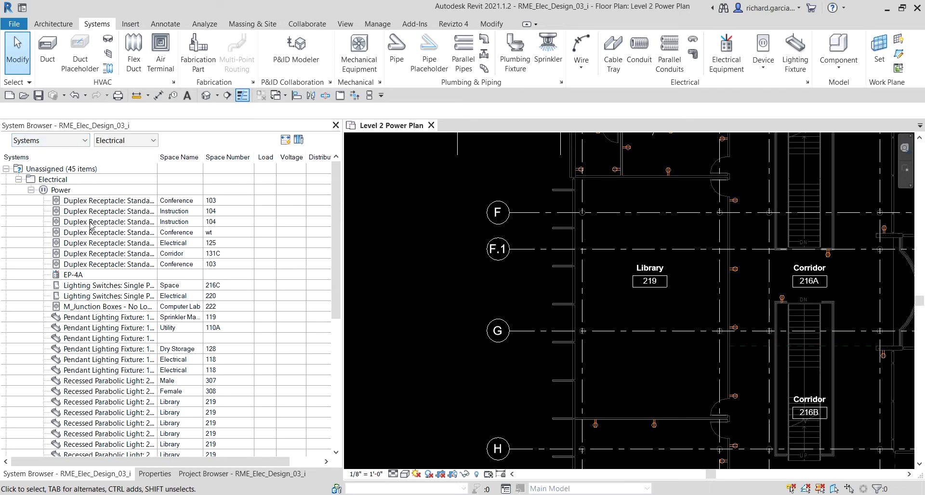
Step: Look through the unassigned electrical power items in the System Browser, including receptacles, switches and the junction box
{"action": "scroll", "coordinate": [168, 276], "scroll_direction": "down", "scroll_amount": 4}
{"action": "scroll", "coordinate": [175, 276], "scroll_direction": "up", "scroll_amount": 1}
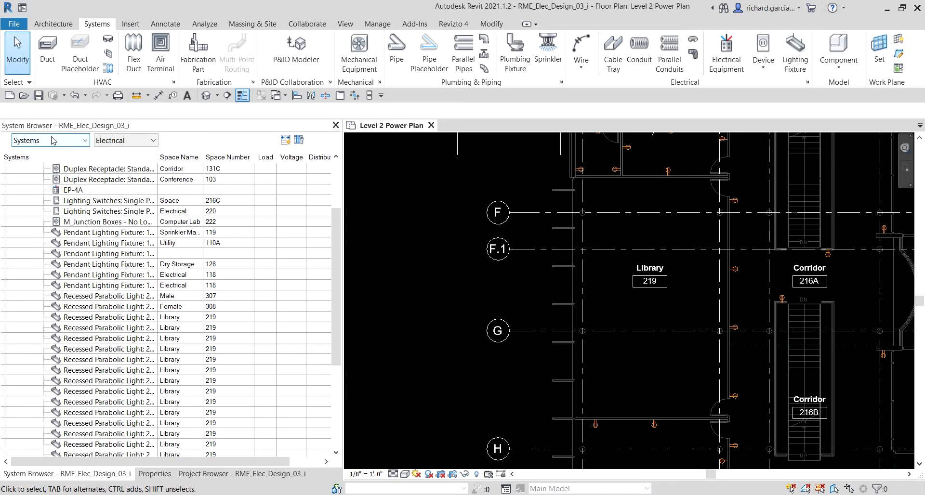
{"action": "scroll", "coordinate": [44, 164], "scroll_direction": "up", "scroll_amount": 3}
{"action": "left_click", "coordinate": [65, 170]}
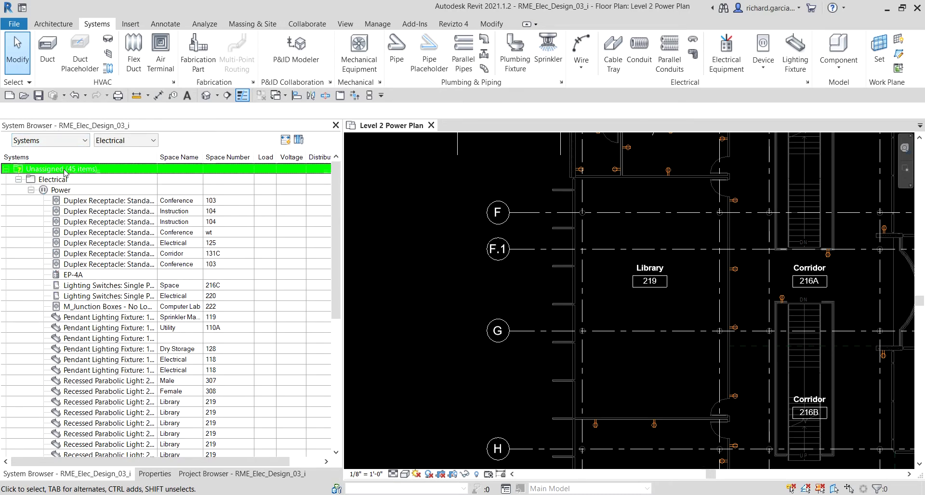
{"action": "left_click", "coordinate": [52, 179]}
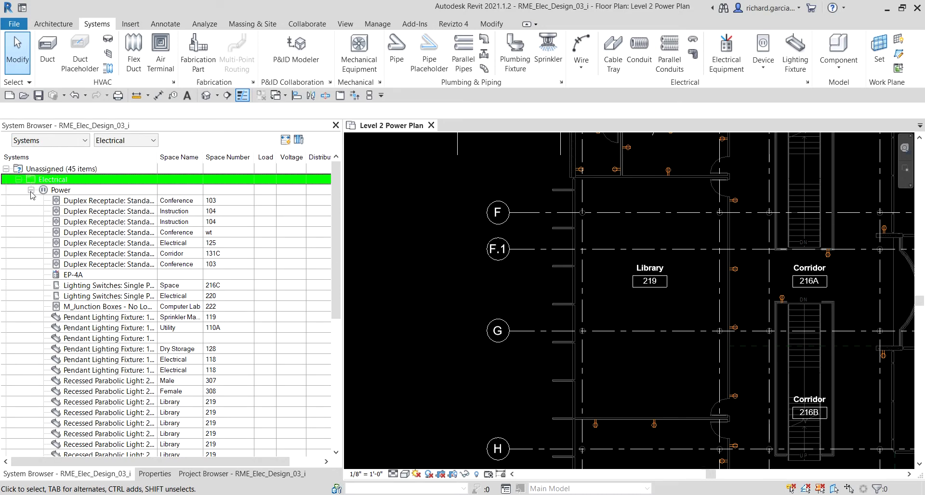
{"action": "left_click", "coordinate": [32, 193]}
{"action": "scroll", "coordinate": [98, 234], "scroll_direction": "down", "scroll_amount": 5}
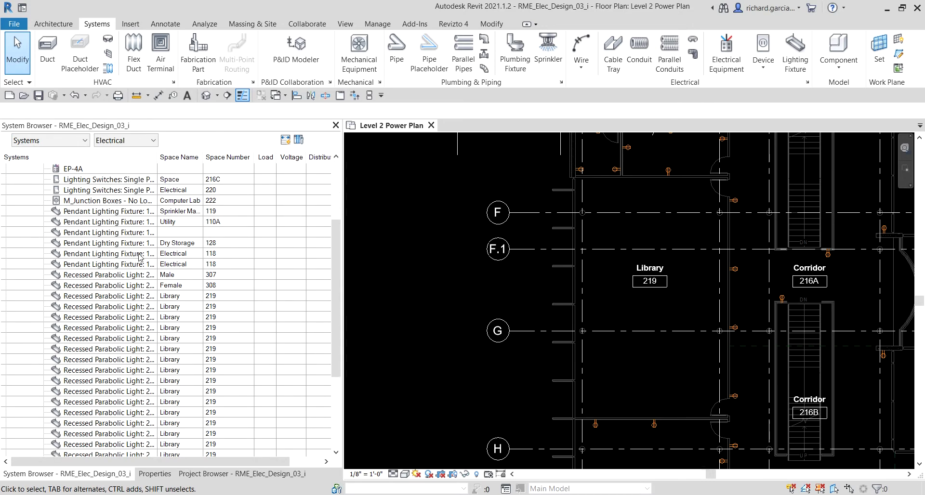
Step: Examine the unassigned pendant and recessed parabolic light entries, particularly those in Library 219
{"action": "left_click", "coordinate": [111, 222]}
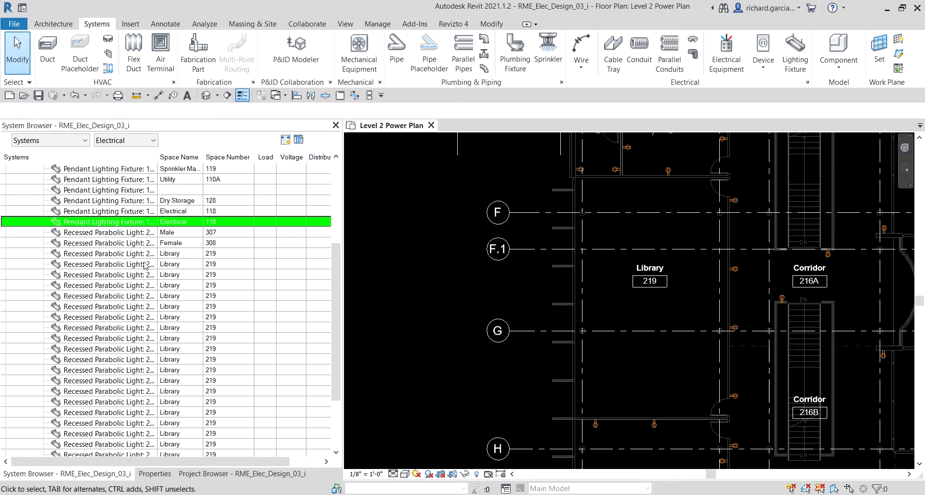
{"action": "left_click", "coordinate": [220, 255]}
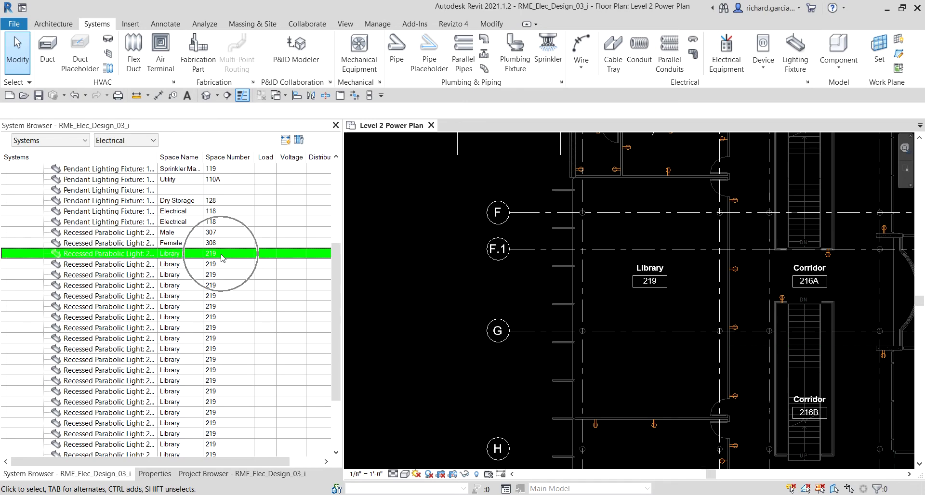
{"action": "left_click", "coordinate": [129, 268]}
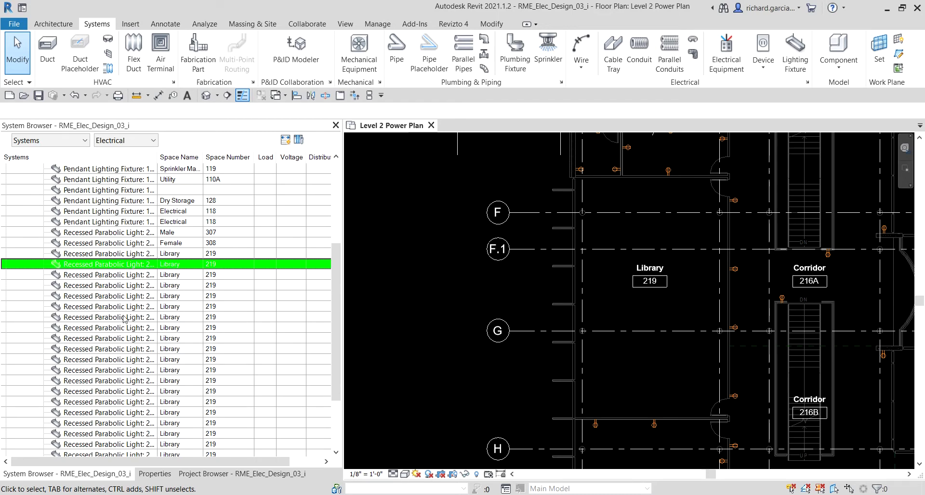
{"action": "scroll", "coordinate": [117, 356], "scroll_direction": "down", "scroll_amount": 2}
{"action": "left_click", "coordinate": [117, 338]}
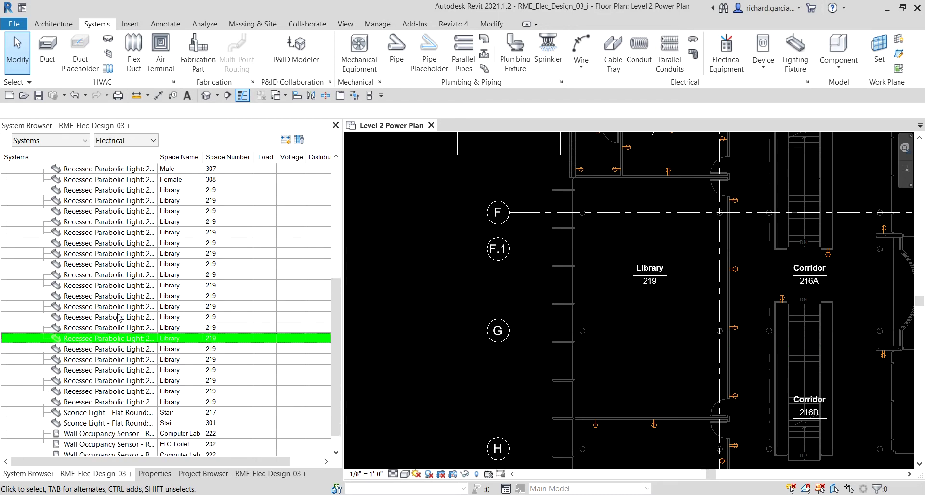
{"action": "left_click", "coordinate": [118, 255]}
{"action": "left_click", "coordinate": [122, 297]}
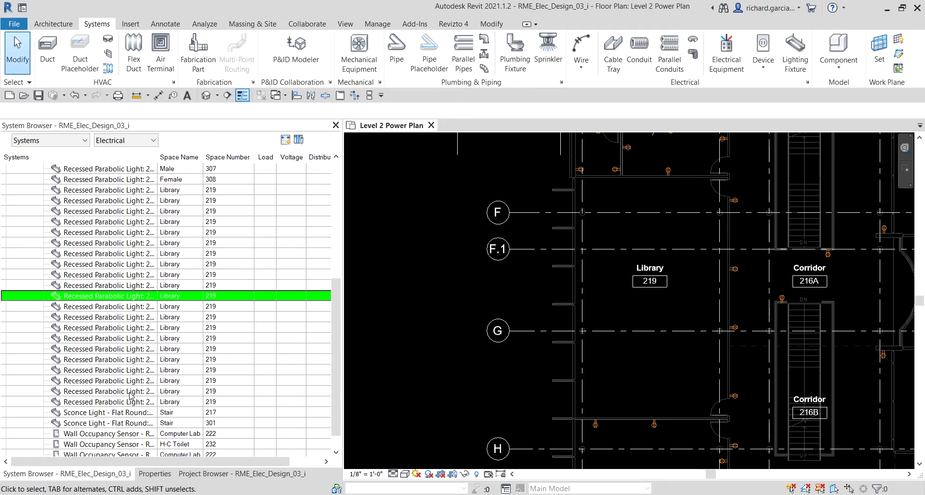
{"action": "left_click", "coordinate": [120, 403]}
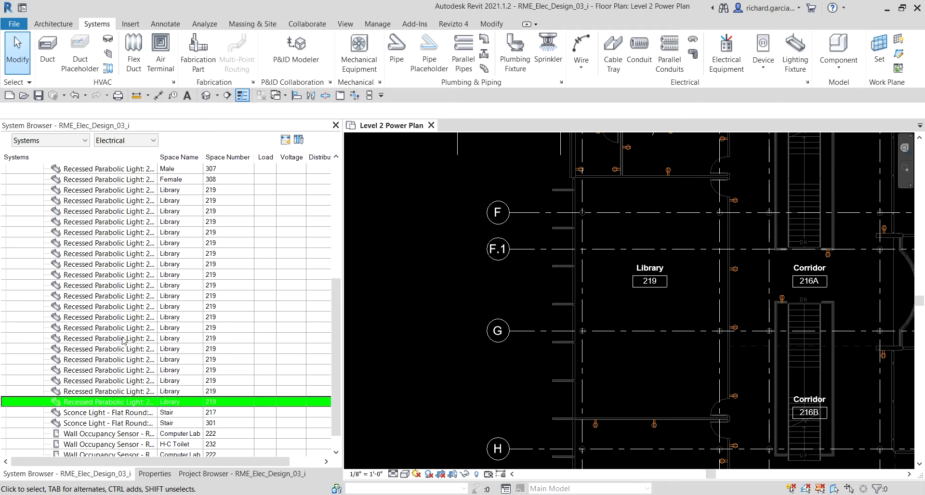
{"action": "key", "text": "Escape"}
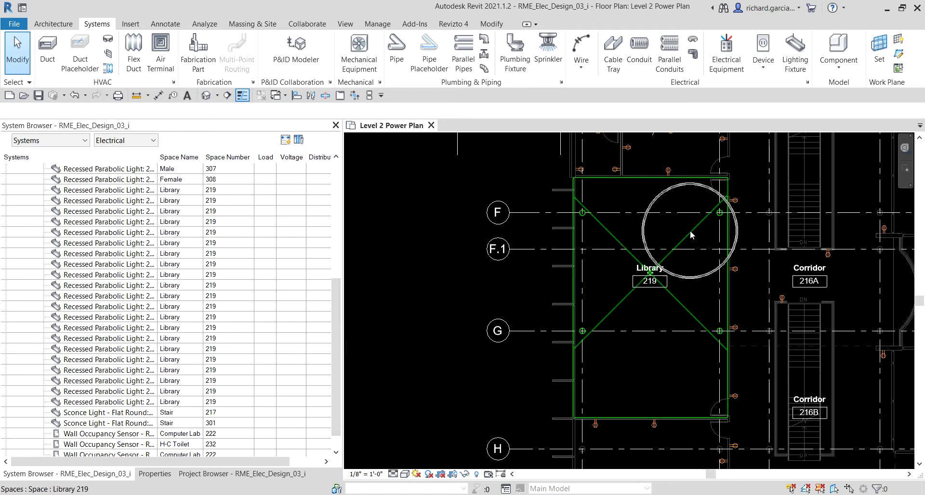
Step: Check the type of the recessed parabolic lights and their entries under the Space Name and Space Number columns
{"action": "scroll", "coordinate": [115, 280], "scroll_direction": "up", "scroll_amount": 2}
{"action": "left_click", "coordinate": [114, 270]}
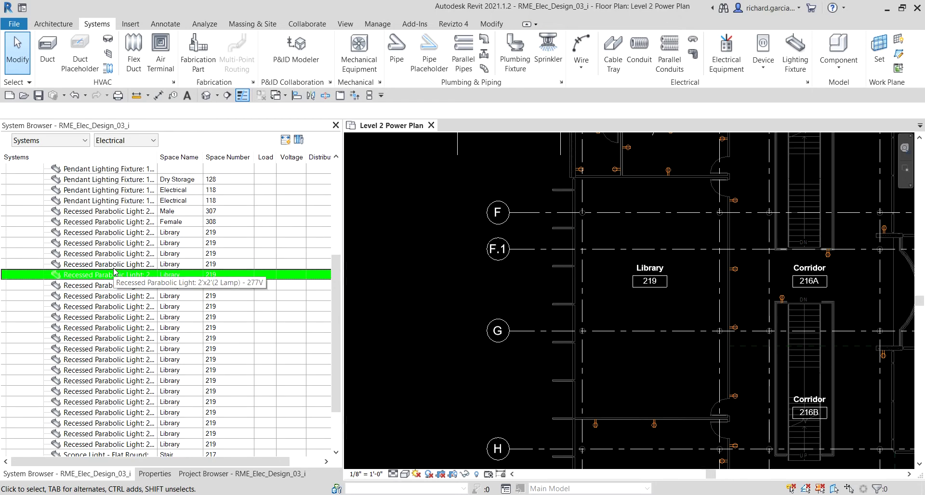
{"action": "left_click", "coordinate": [120, 224]}
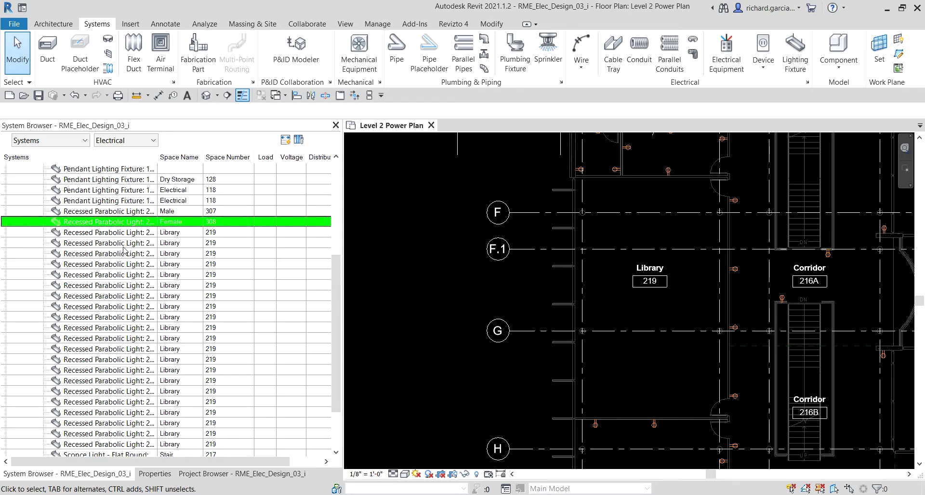
{"action": "left_click", "coordinate": [111, 287]}
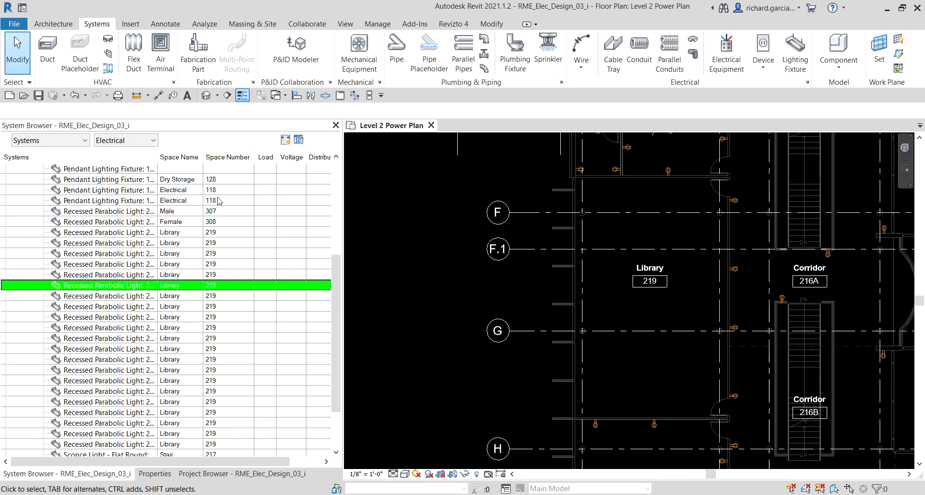
{"action": "left_click", "coordinate": [177, 161]}
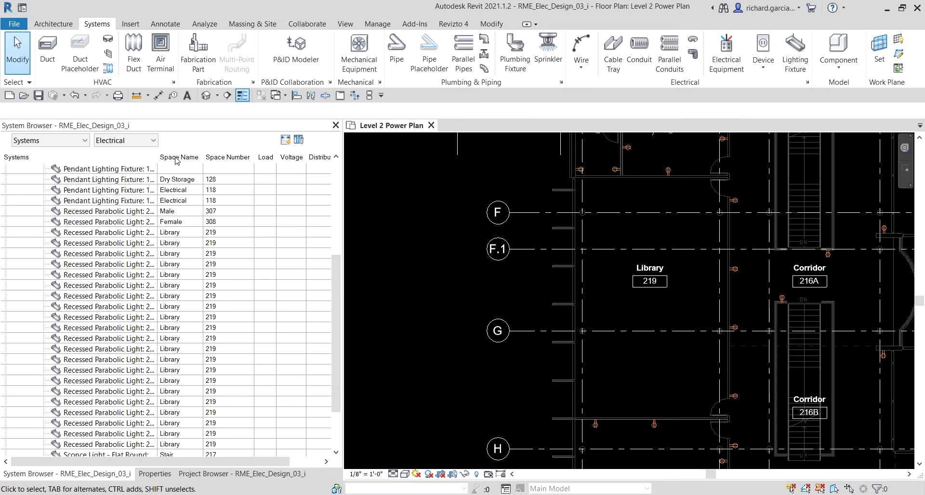
{"action": "left_click", "coordinate": [177, 161]}
{"action": "left_click", "coordinate": [238, 164]}
Step: Open the System Browser's column settings and review which General columns are enabled, such as Size and Space Name
{"action": "left_click", "coordinate": [299, 139]}
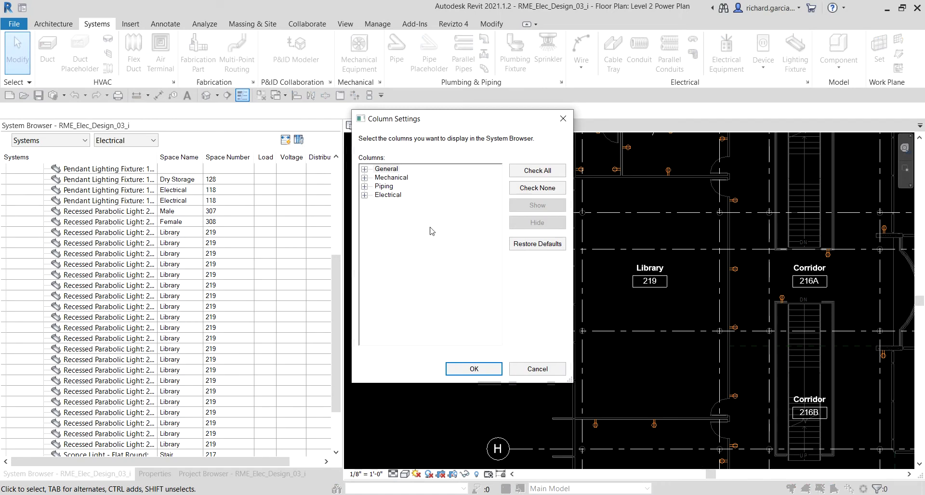
{"action": "left_click", "coordinate": [550, 190]}
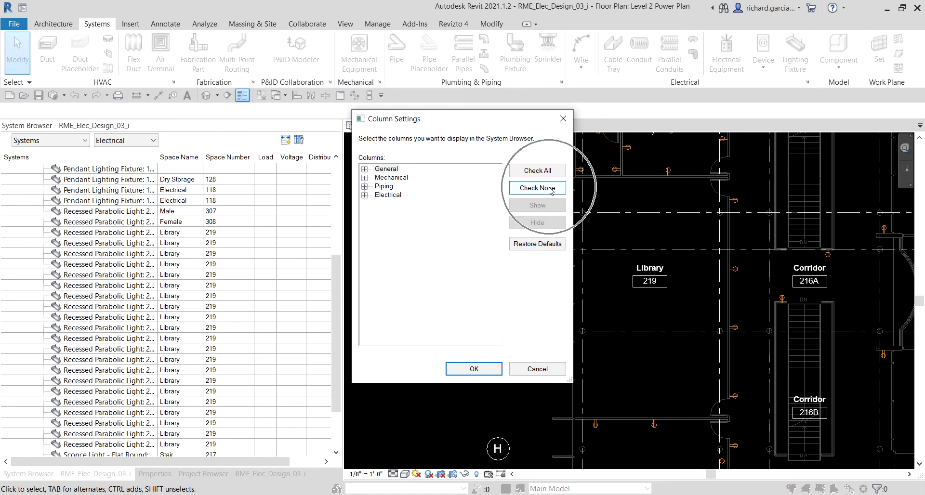
{"action": "left_click", "coordinate": [443, 230]}
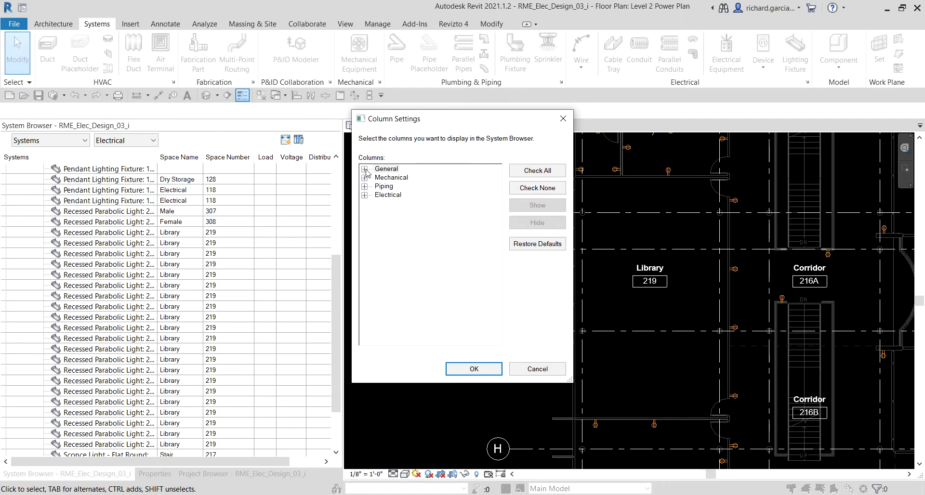
{"action": "left_click", "coordinate": [364, 169]}
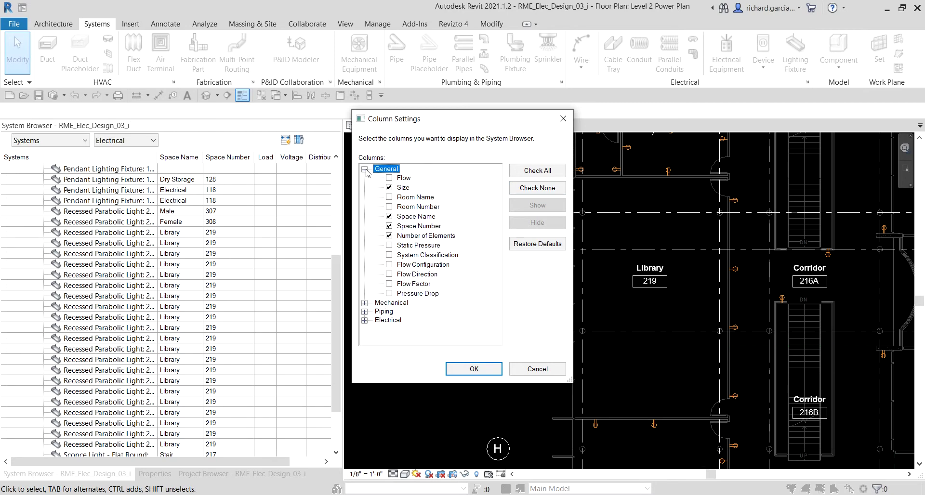
{"action": "left_click", "coordinate": [402, 189]}
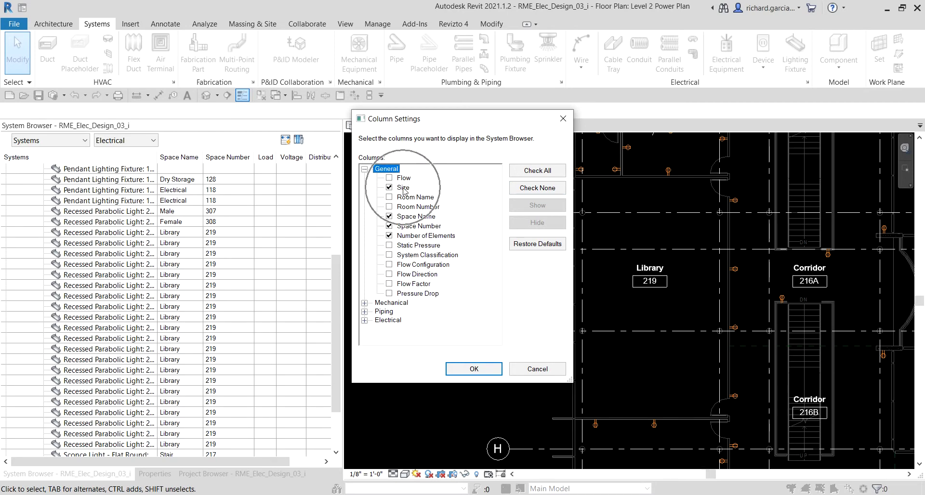
{"action": "left_click", "coordinate": [415, 222]}
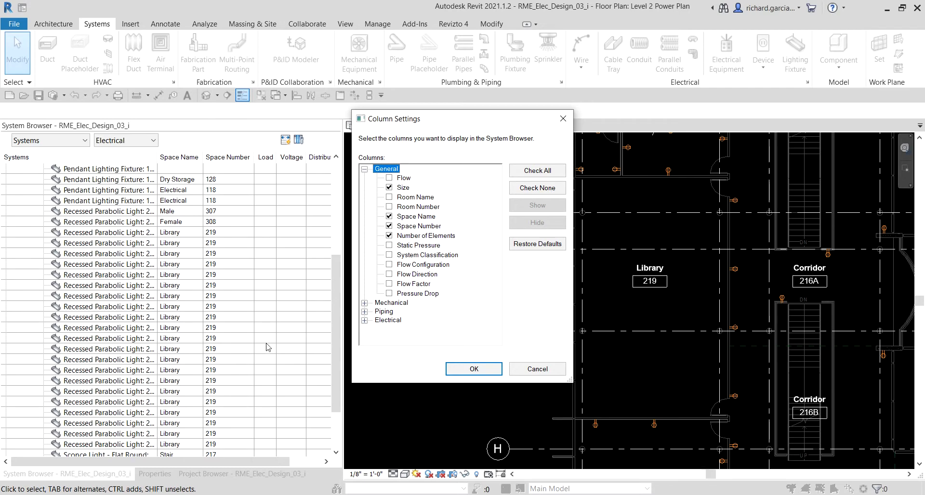
Step: Review the Electrical column options, including Load and Voltage, and close the column settings without making changes
{"action": "left_click", "coordinate": [365, 320]}
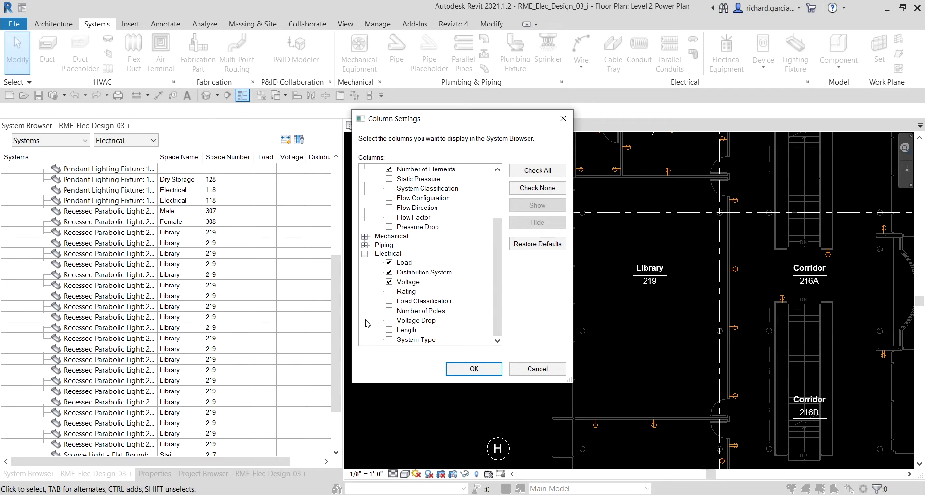
{"action": "left_click", "coordinate": [402, 264]}
{"action": "left_click", "coordinate": [413, 282]}
{"action": "left_click", "coordinate": [278, 161]}
{"action": "left_click", "coordinate": [540, 371]}
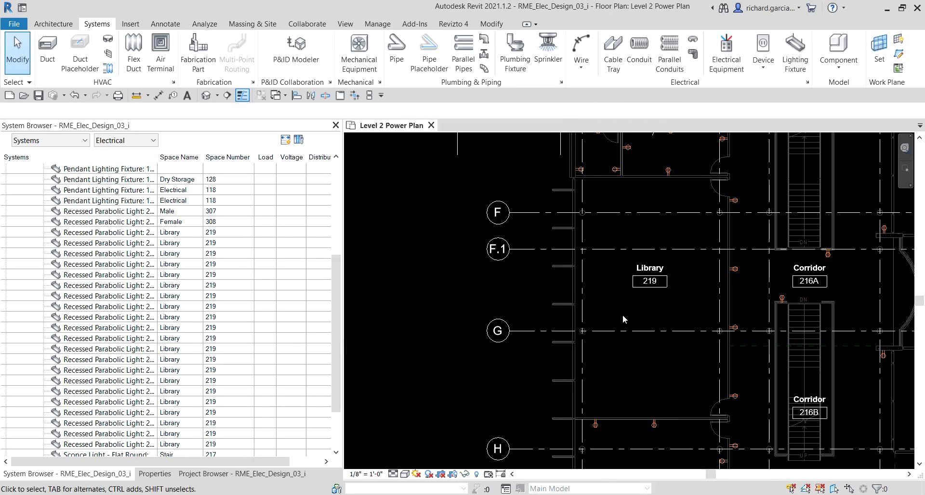
Step: Place two Duplex Receptacle fixtures of type Standard on the Library 219 side of its upper wall, using vertical face placement
{"action": "middle_click_drag", "start_coordinate": [686, 298], "coordinate": [597, 362]}
{"action": "scroll", "coordinate": [564, 268], "scroll_direction": "up", "scroll_amount": 4}
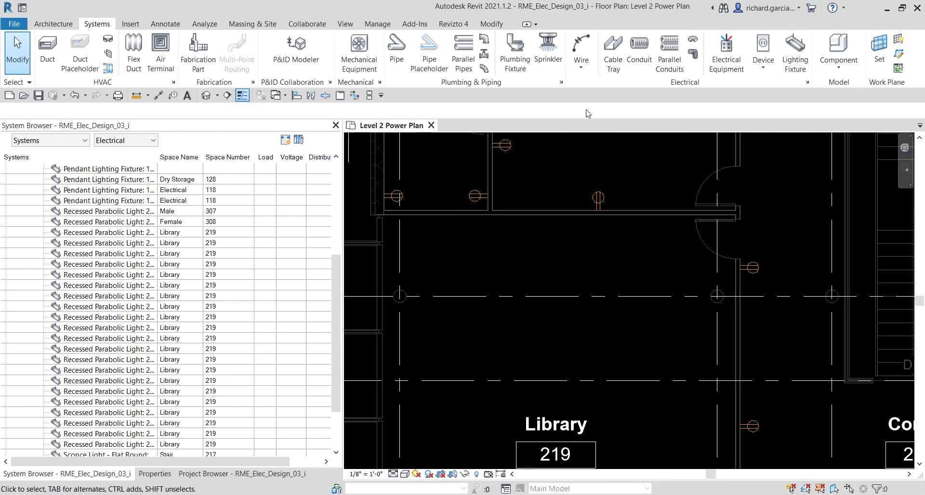
{"action": "left_click", "coordinate": [764, 68]}
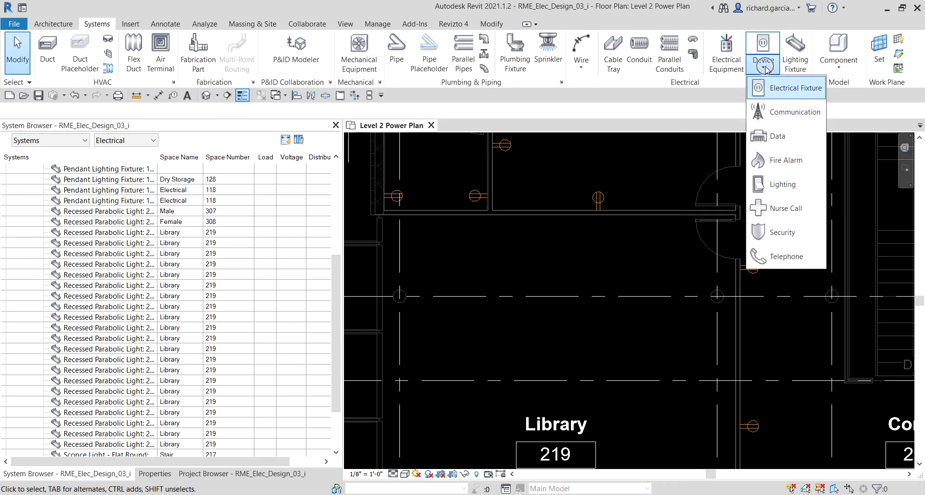
{"action": "left_click", "coordinate": [788, 92]}
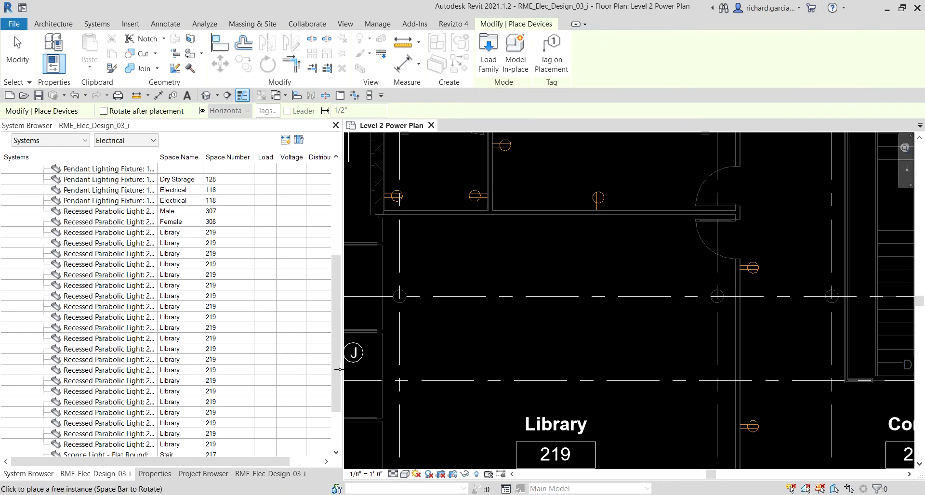
{"action": "left_click", "coordinate": [155, 474]}
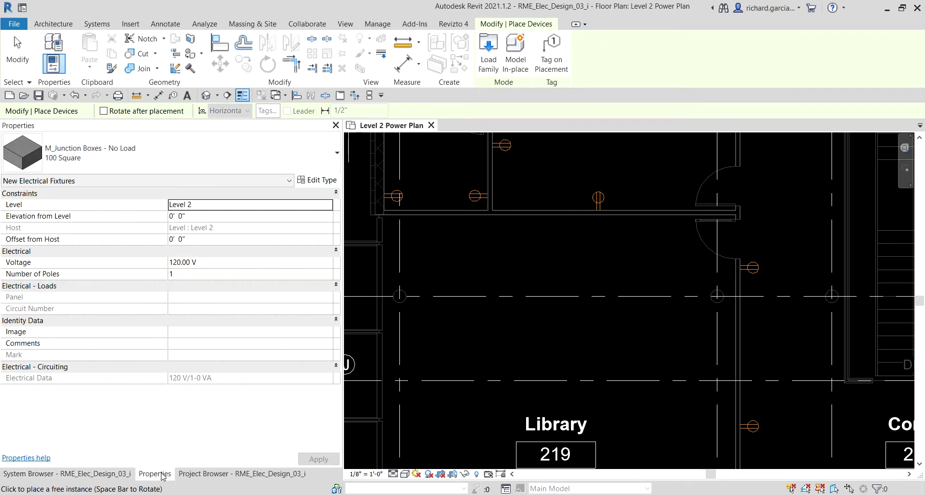
{"action": "left_click", "coordinate": [184, 160]}
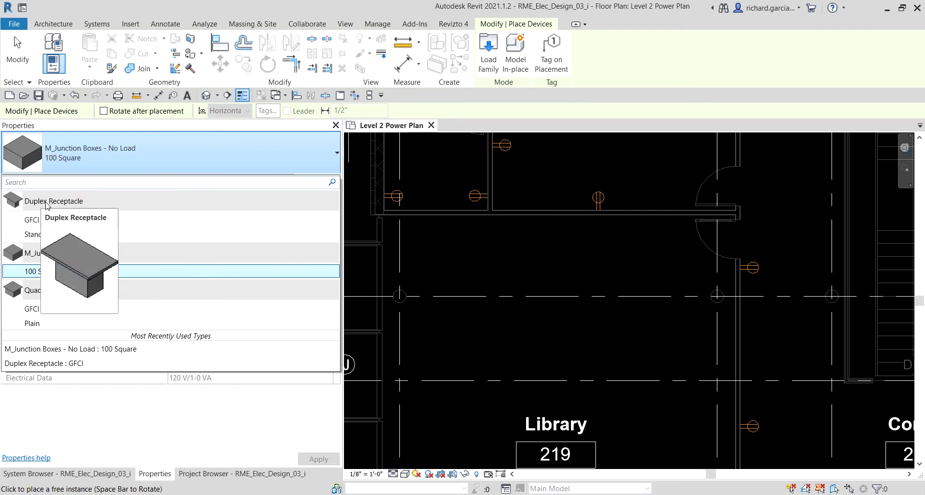
{"action": "left_click", "coordinate": [35, 234]}
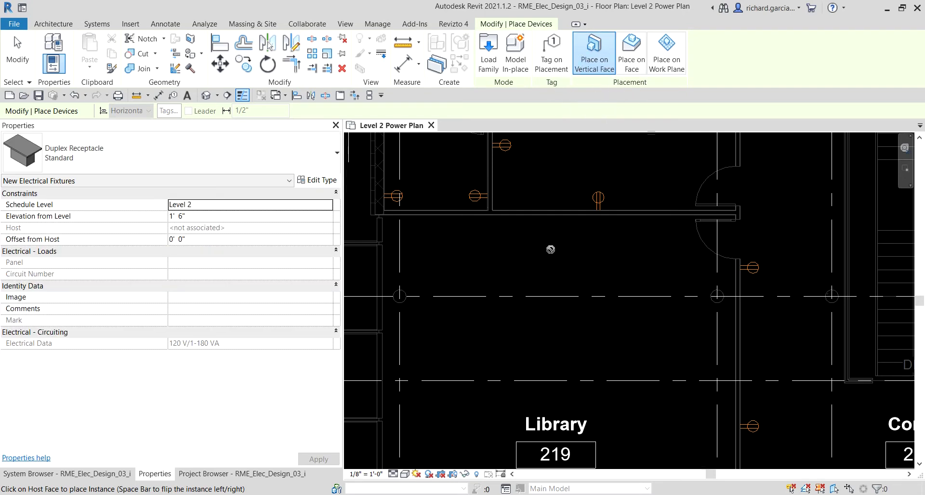
{"action": "scroll", "coordinate": [522, 246], "scroll_direction": "up", "scroll_amount": 2}
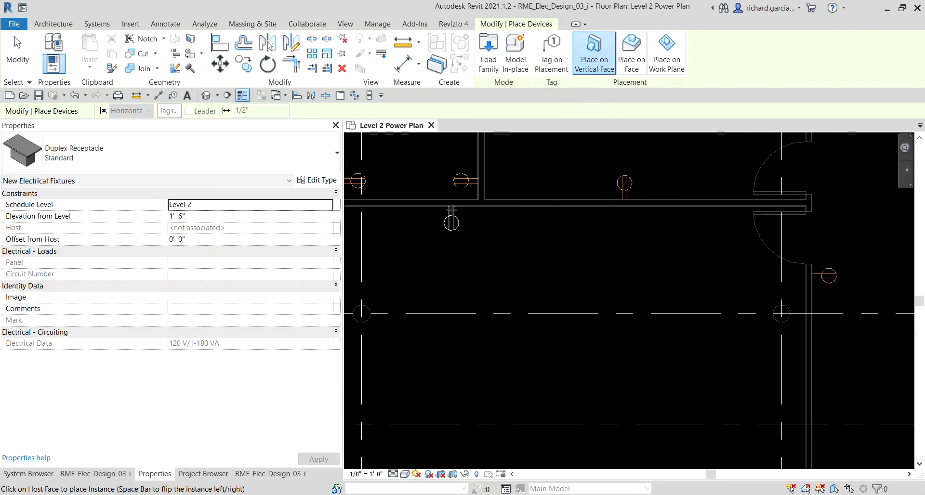
{"action": "left_click", "coordinate": [451, 210]}
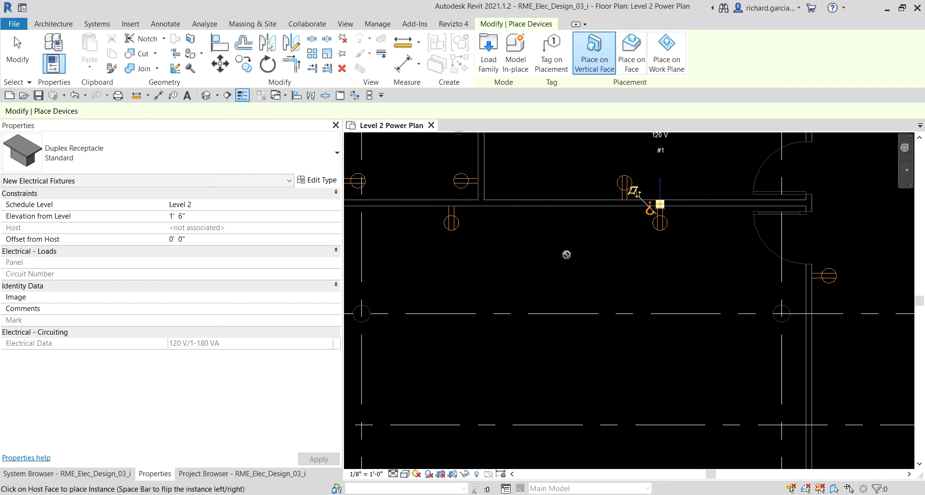
Step: End receptacle placement and select the new duplex receptacle nearer the door on Library 219's upper wall
{"action": "left_click", "coordinate": [372, 259]}
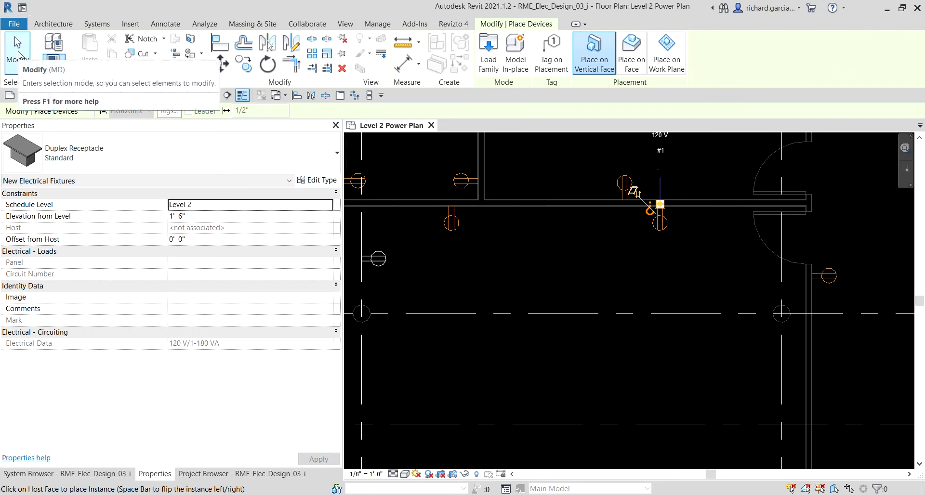
{"action": "left_click", "coordinate": [19, 54]}
{"action": "scroll", "coordinate": [599, 266], "scroll_direction": "down", "scroll_amount": 1}
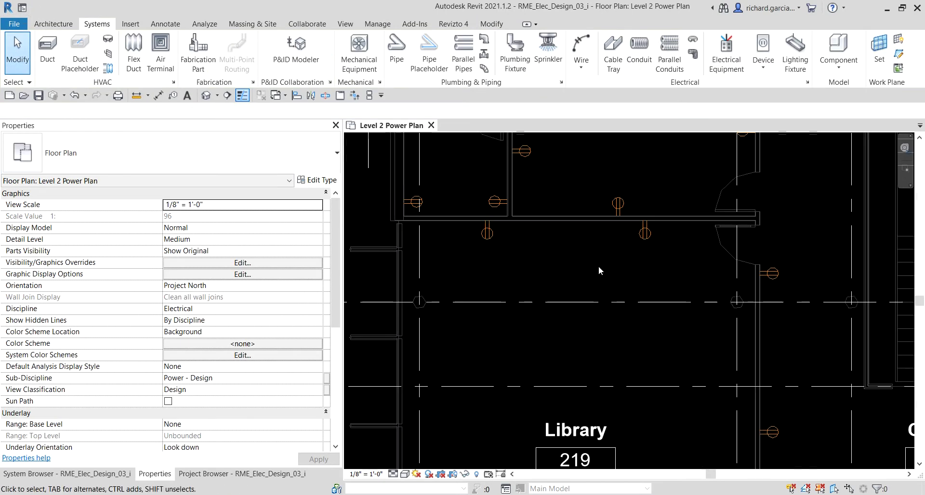
{"action": "middle_click_drag", "start_coordinate": [591, 338], "coordinate": [602, 423]}
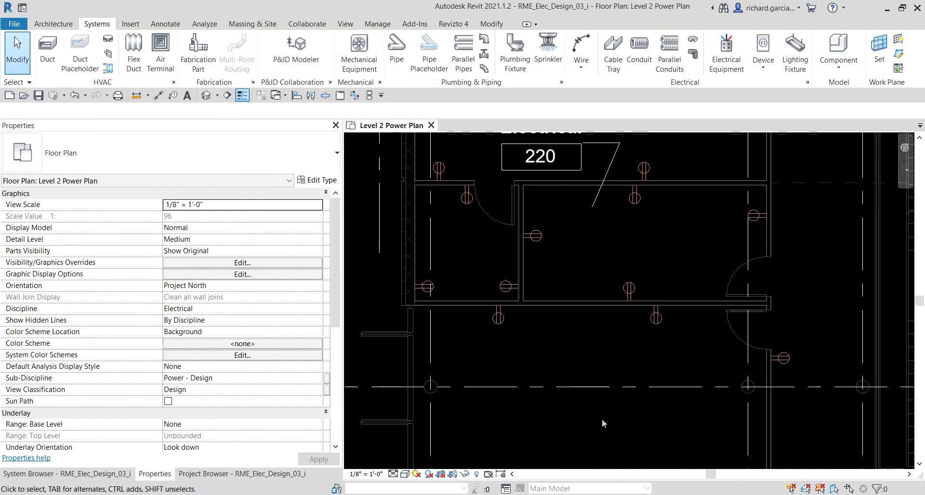
{"action": "left_click", "coordinate": [656, 322]}
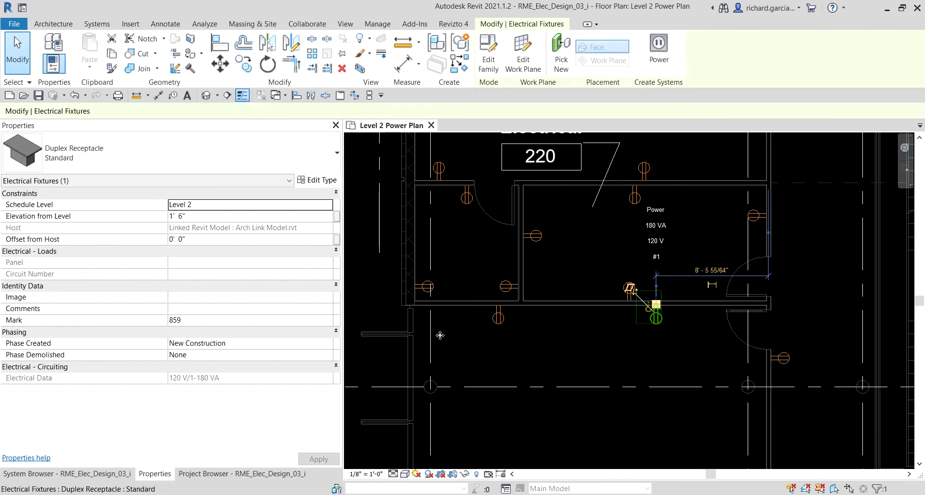
{"action": "key", "text": "ctrl"}
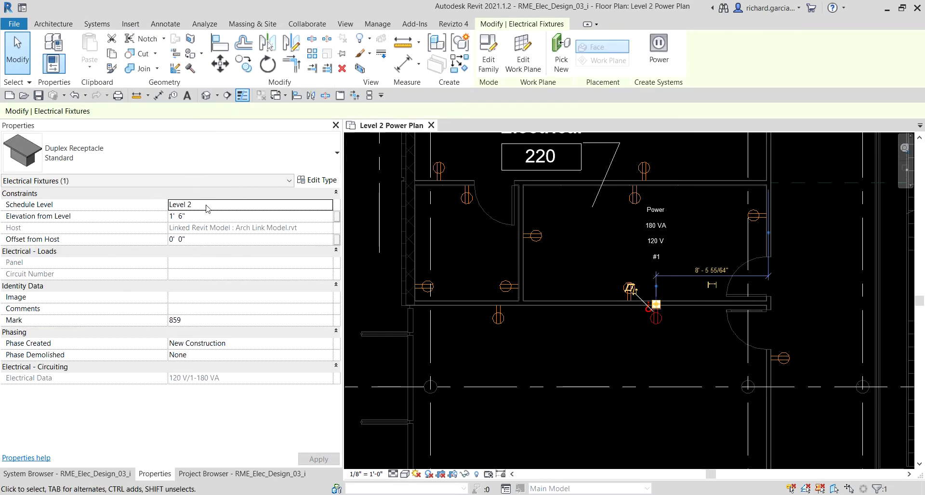
{"action": "key", "text": "ctrl"}
{"action": "key", "text": "ctrl"}
{"action": "left_click", "coordinate": [681, 334]}
{"action": "scroll", "coordinate": [685, 321], "scroll_direction": "up", "scroll_amount": 2}
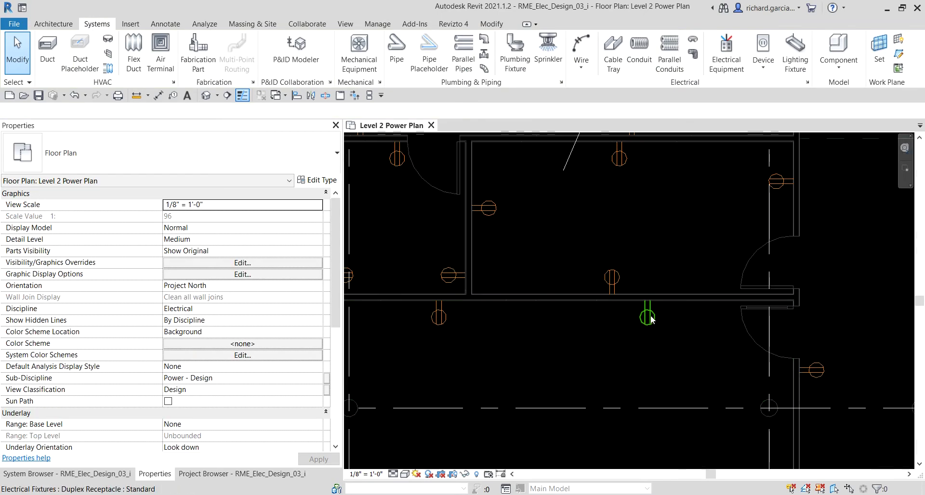
{"action": "key", "text": "ctrl"}
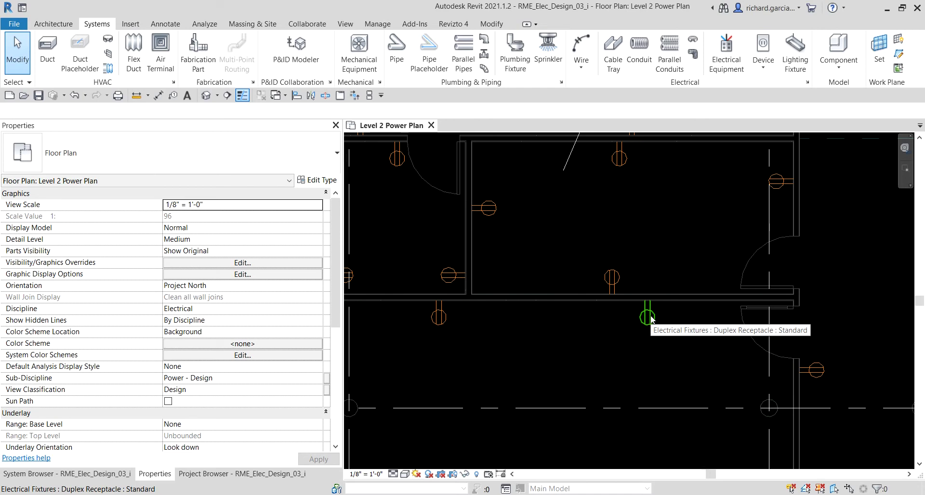
{"action": "left_click", "coordinate": [649, 318]}
{"action": "key", "text": "ctrl"}
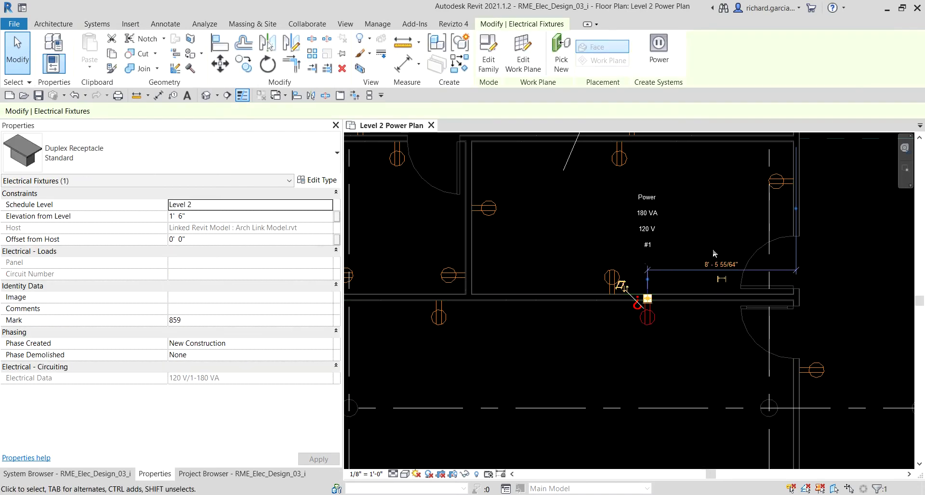
{"action": "left_click", "coordinate": [731, 263]}
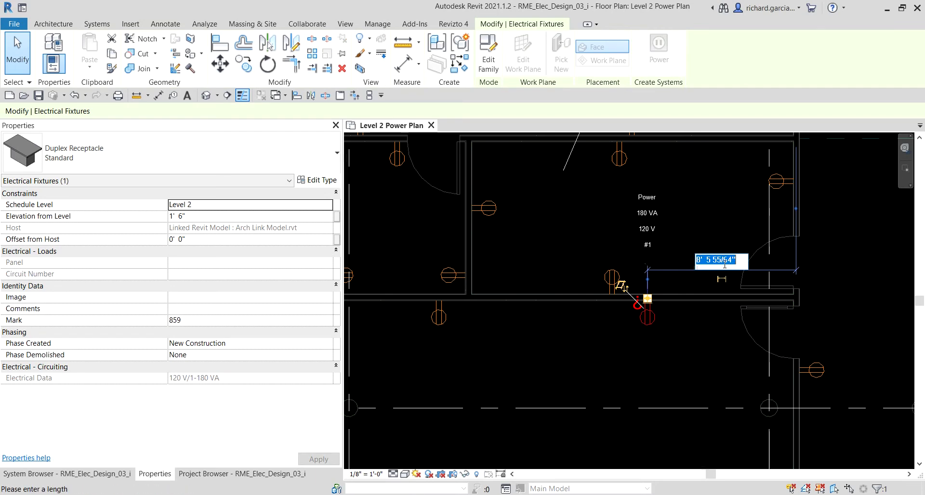
{"action": "key", "text": "ctrl"}
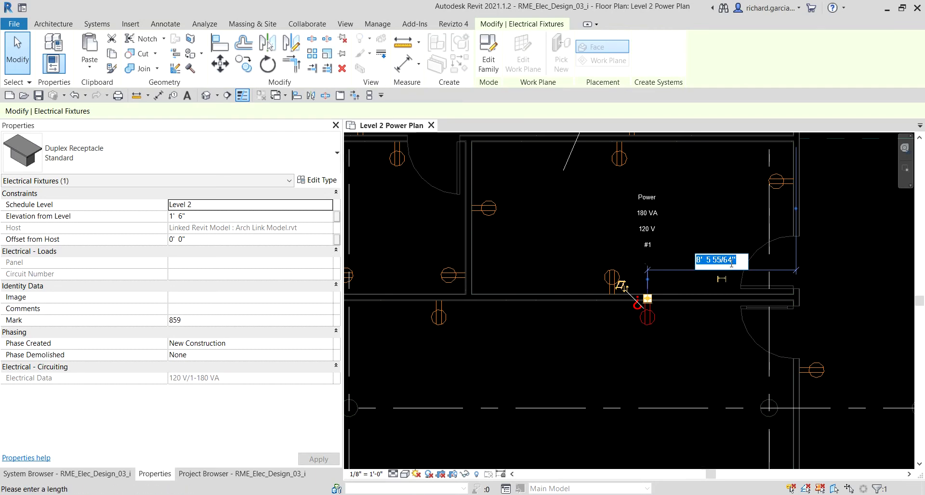
{"action": "key", "text": "ctrl"}
{"action": "key", "text": "ctrl"}
{"action": "key", "text": "ctrl"}
{"action": "key", "text": "ctrl"}
{"action": "key", "text": "Escape"}
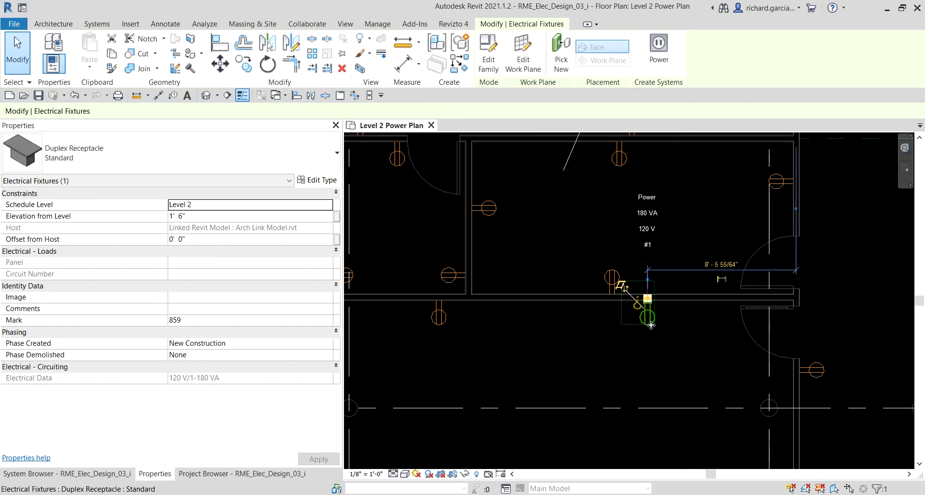
Step: Reference the receptacle's temporary dimension to the other receptacle on Library 219's upper wall and set their spacing to 13'
{"action": "key", "text": "ctrl"}
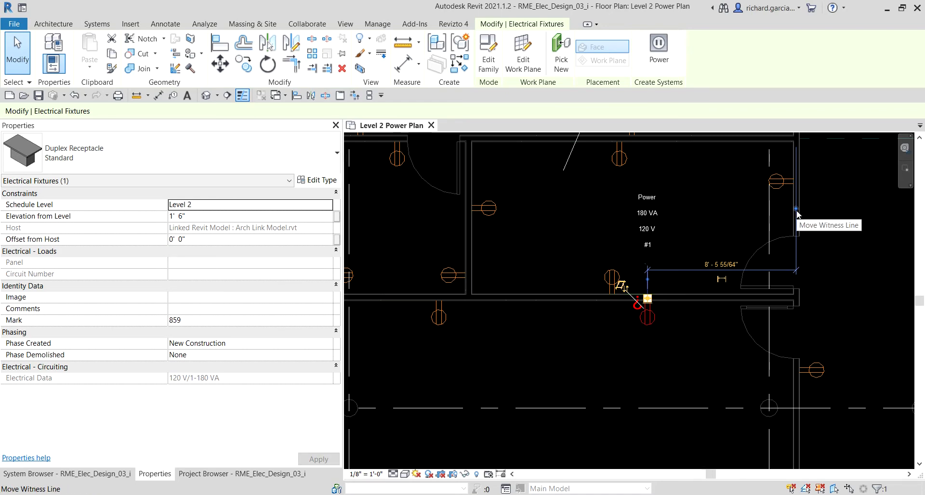
{"action": "mouse_move", "coordinate": [796, 214]}
{"action": "left_mouse_down"}
{"action": "mouse_move", "coordinate": [469, 224]}
{"action": "mouse_move", "coordinate": [447, 239]}
{"action": "mouse_move", "coordinate": [440, 319]}
{"action": "mouse_move", "coordinate": [439, 302]}
{"action": "left_mouse_up"}
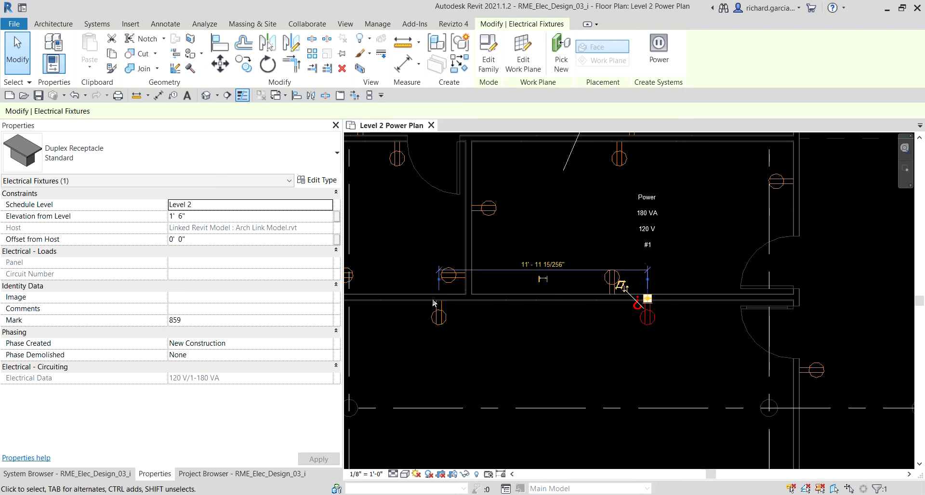
{"action": "left_click", "coordinate": [551, 265]}
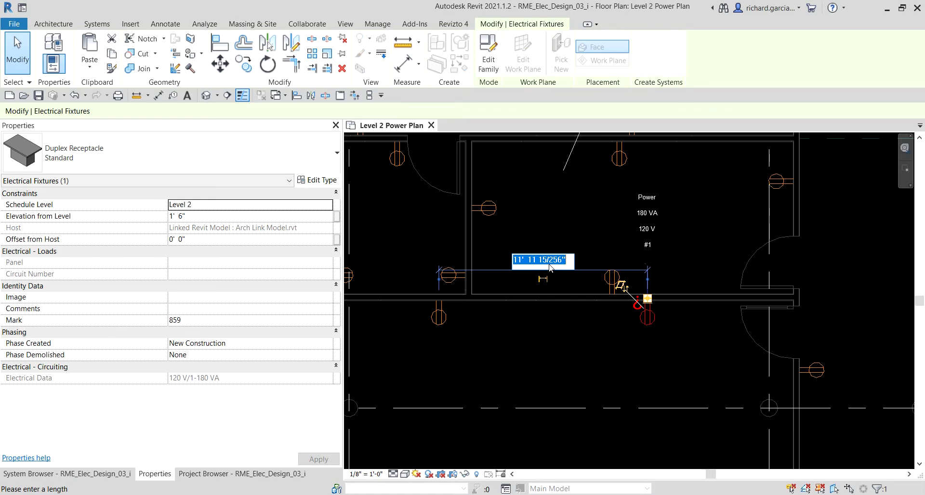
{"action": "type", "text": "13"}
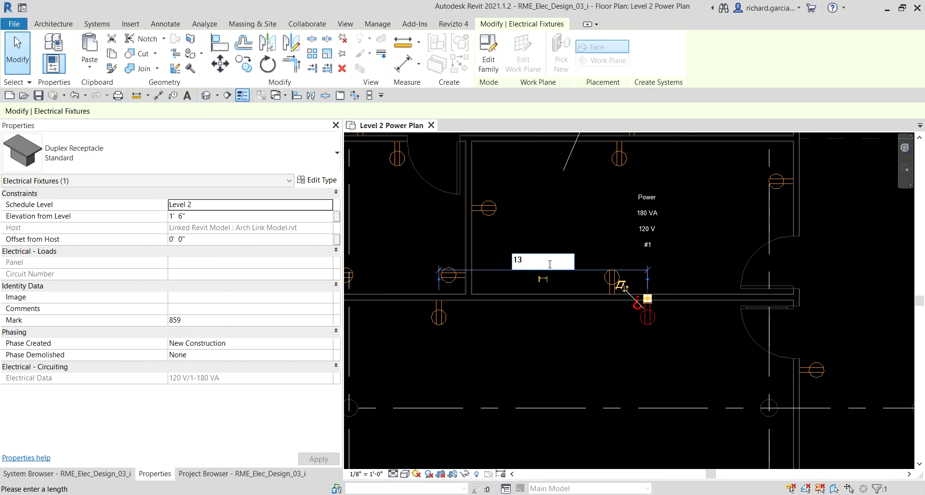
{"action": "key", "text": "Return"}
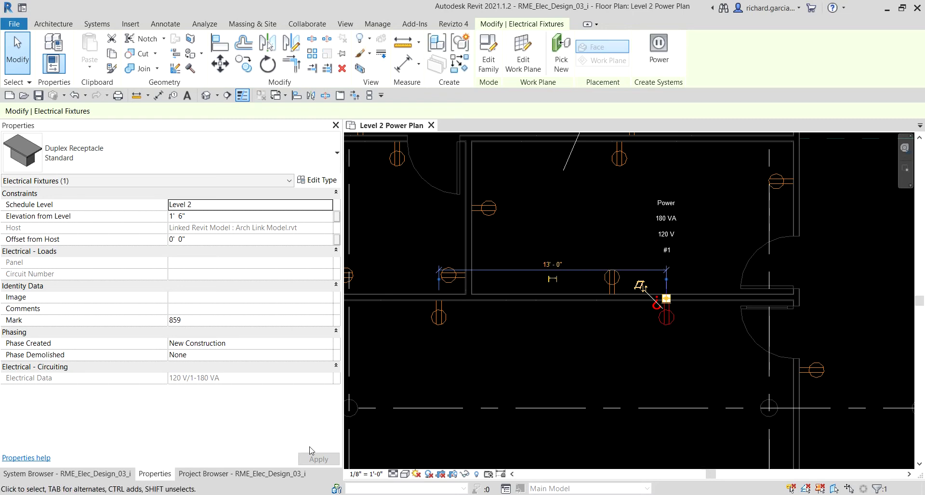
{"action": "left_click", "coordinate": [604, 336]}
{"action": "left_click", "coordinate": [671, 316]}
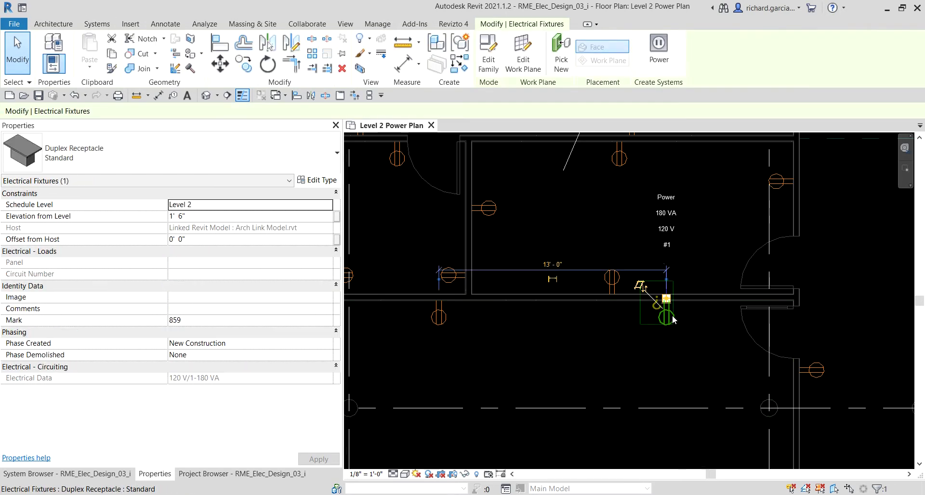
{"action": "left_click", "coordinate": [549, 348]}
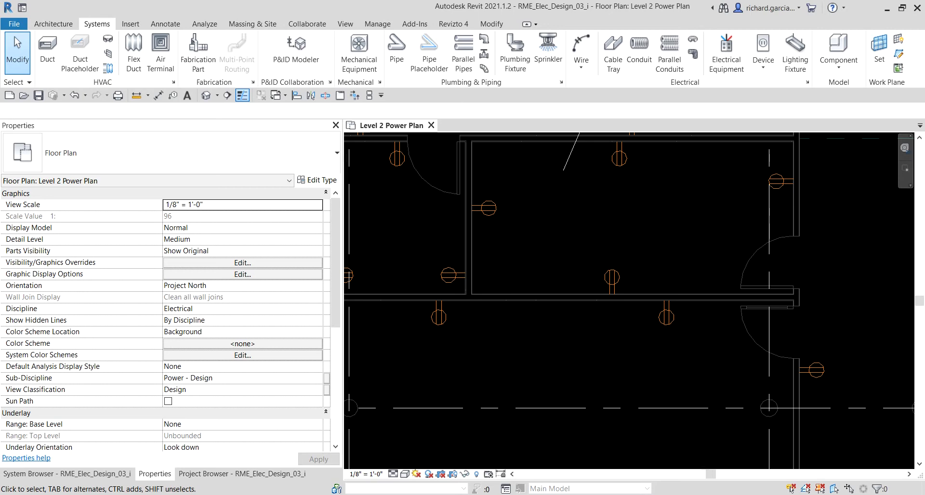
Step: Create a similar Duplex Receptacle and place it on the Library 219 side of the wall shared with Corridor 216A, below the door
{"action": "scroll", "coordinate": [641, 390], "scroll_direction": "down", "scroll_amount": 4}
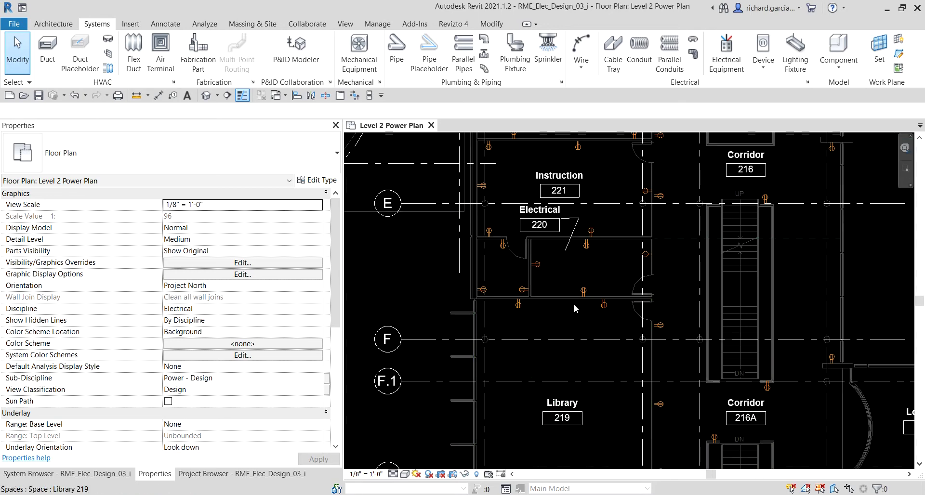
{"action": "middle_click_drag", "start_coordinate": [573, 304], "coordinate": [605, 282]}
{"action": "scroll", "coordinate": [606, 260], "scroll_direction": "up", "scroll_amount": 3}
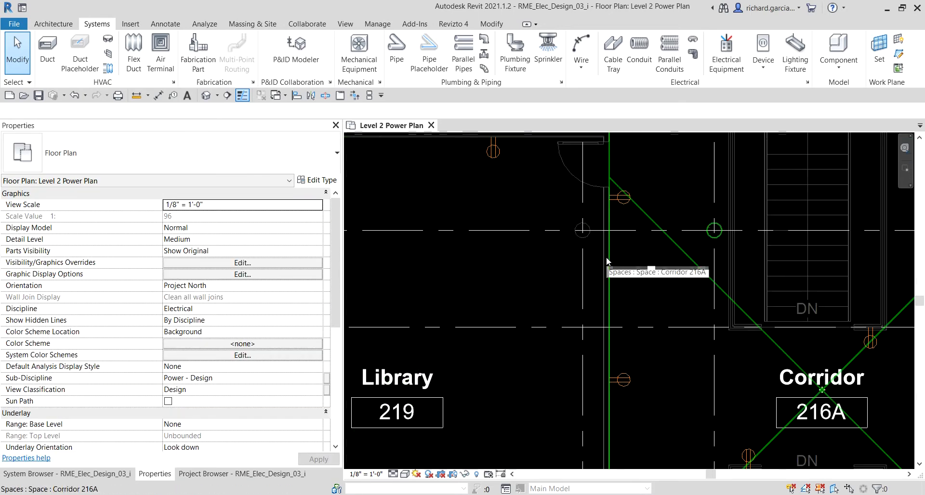
{"action": "scroll", "coordinate": [520, 262], "scroll_direction": "up", "scroll_amount": 1}
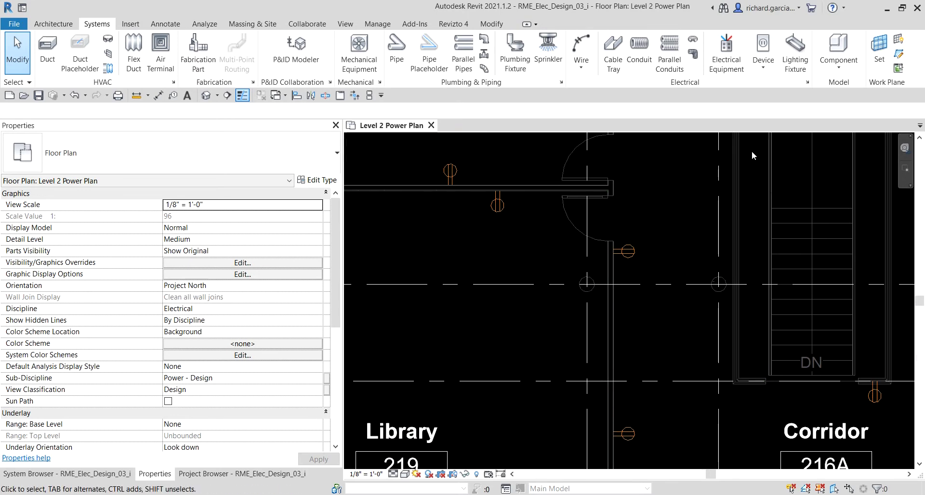
{"action": "left_click", "coordinate": [764, 63]}
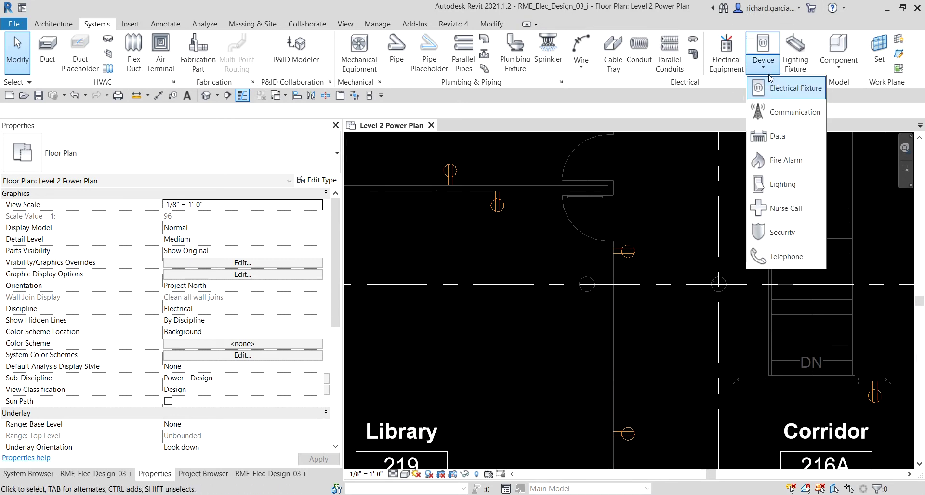
{"action": "left_click", "coordinate": [797, 93]}
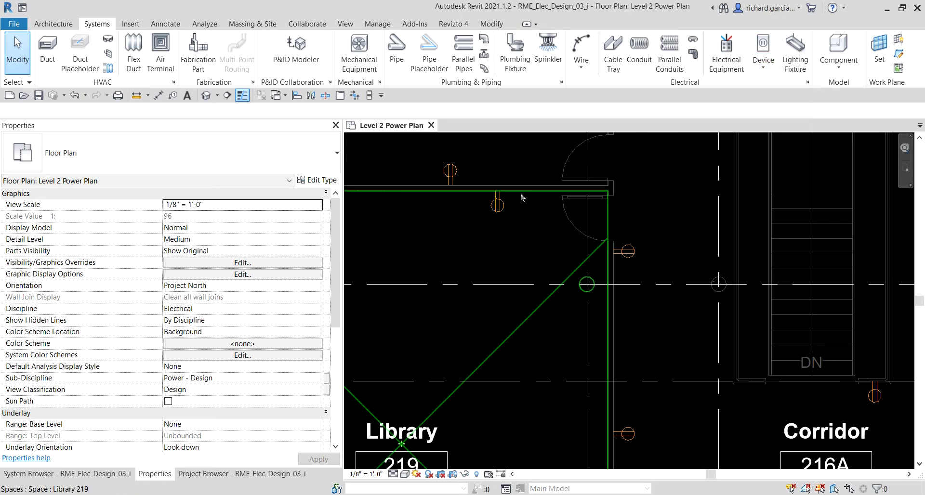
{"action": "left_click", "coordinate": [501, 206]}
{"action": "right_click", "coordinate": [501, 206]}
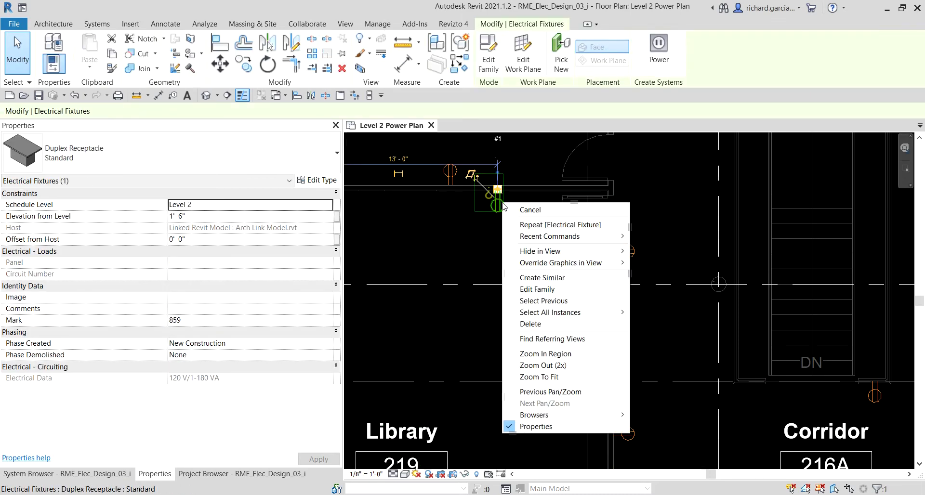
{"action": "left_click", "coordinate": [551, 280]}
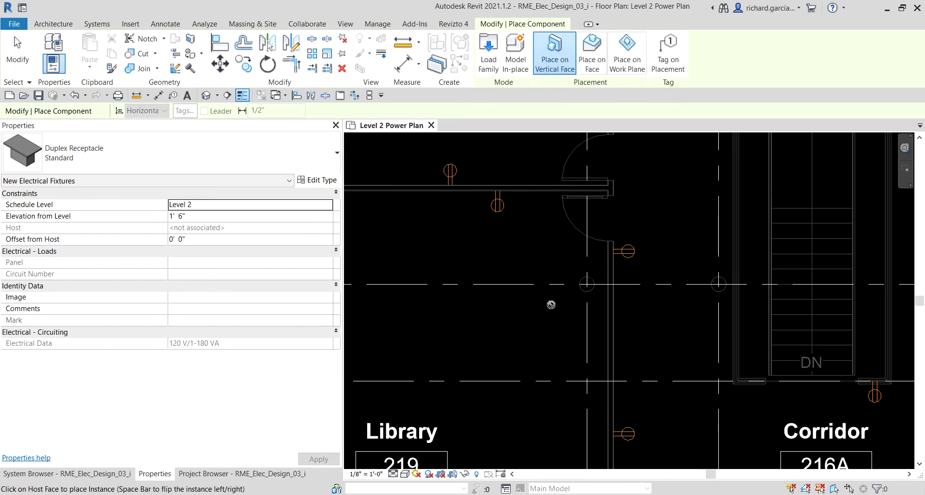
{"action": "scroll", "coordinate": [567, 324], "scroll_direction": "down", "scroll_amount": 1}
{"action": "scroll", "coordinate": [577, 310], "scroll_direction": "up", "scroll_amount": 2}
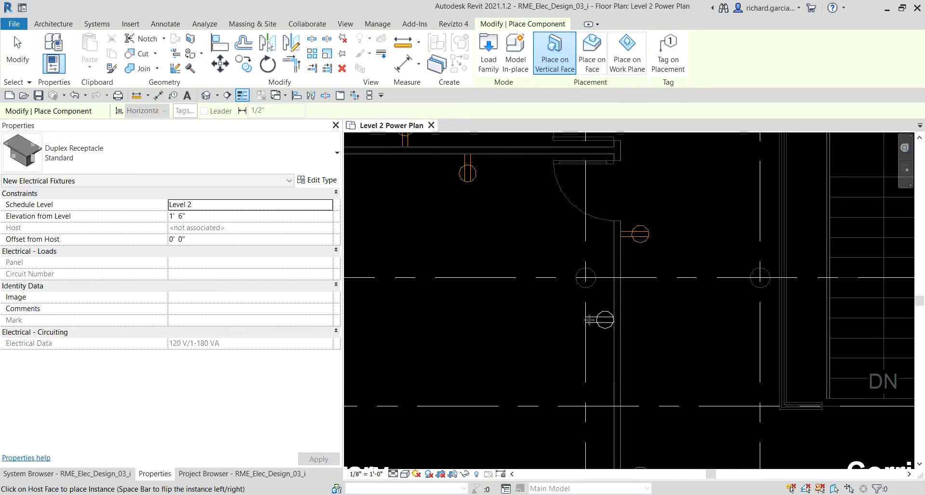
{"action": "left_click", "coordinate": [614, 314]}
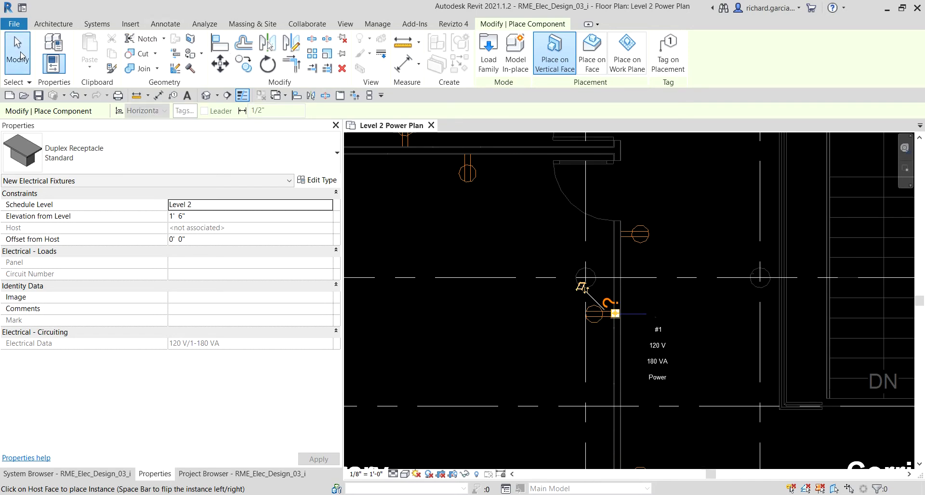
{"action": "left_click", "coordinate": [18, 53]}
Step: Copy the new Library-side duplex receptacle on the Corridor 216A wall 12' down the wall, with Constrain and Multiple enabled
{"action": "scroll", "coordinate": [668, 206], "scroll_direction": "down", "scroll_amount": 2}
{"action": "scroll", "coordinate": [667, 206], "scroll_direction": "up", "scroll_amount": 4}
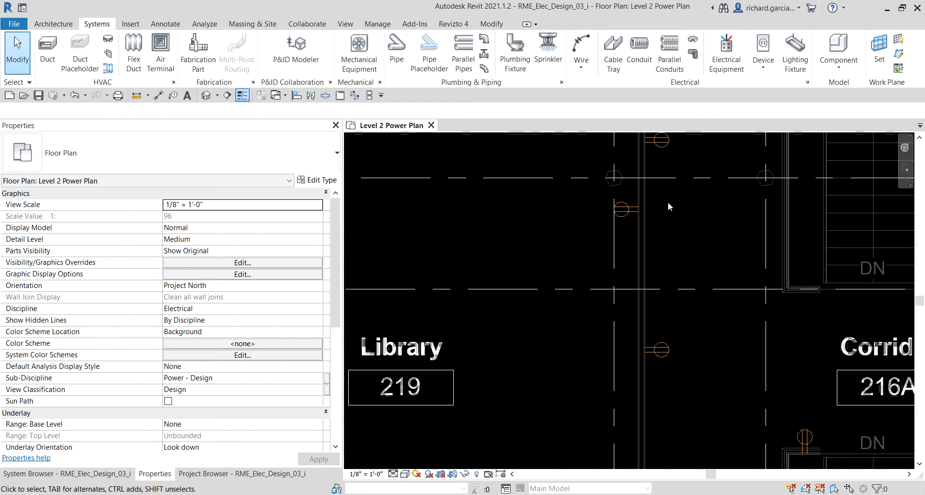
{"action": "scroll", "coordinate": [668, 205], "scroll_direction": "up", "scroll_amount": 1}
{"action": "left_click", "coordinate": [615, 210]}
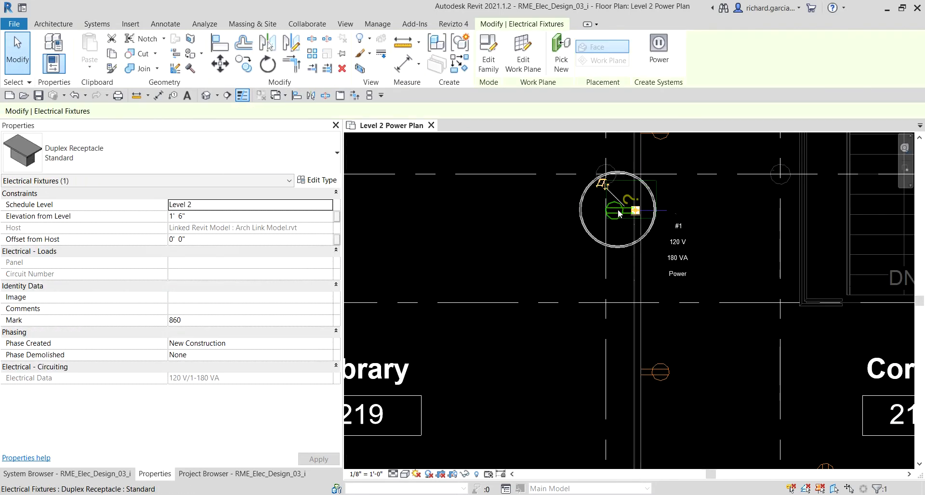
{"action": "left_click", "coordinate": [244, 62]}
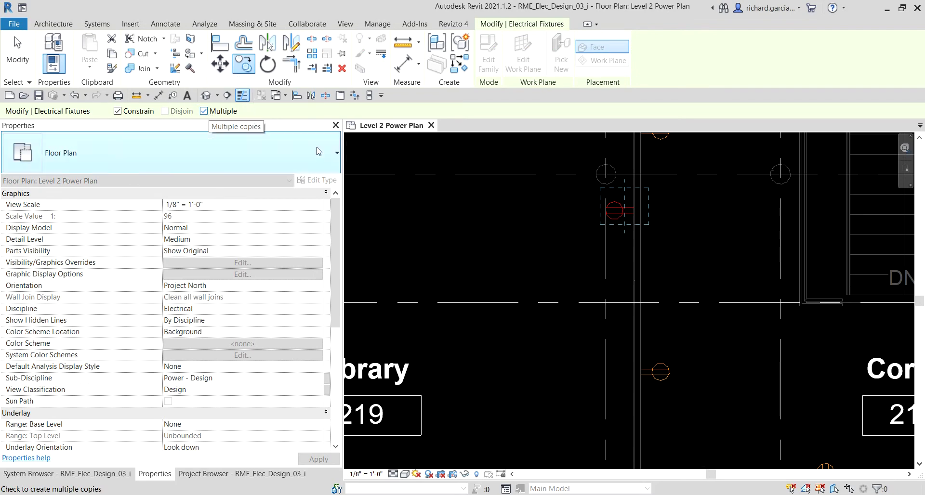
{"action": "left_click", "coordinate": [560, 217]}
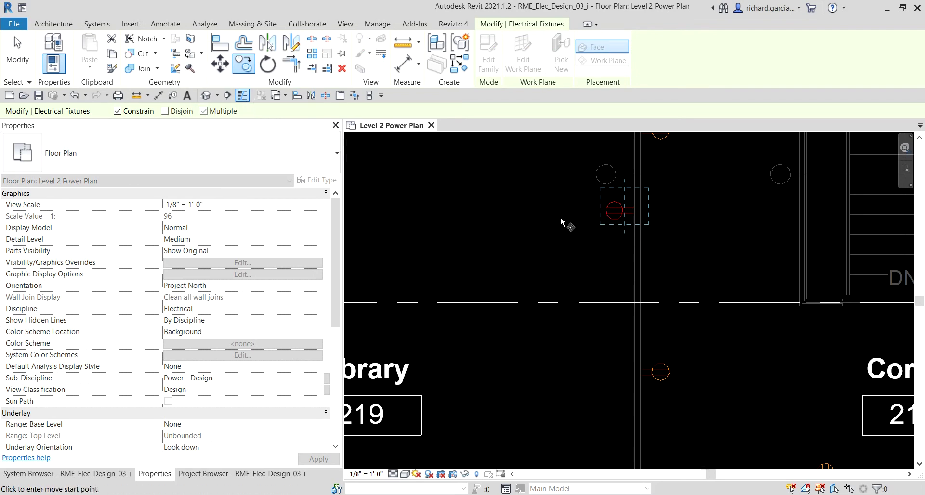
{"action": "left_click", "coordinate": [559, 217]}
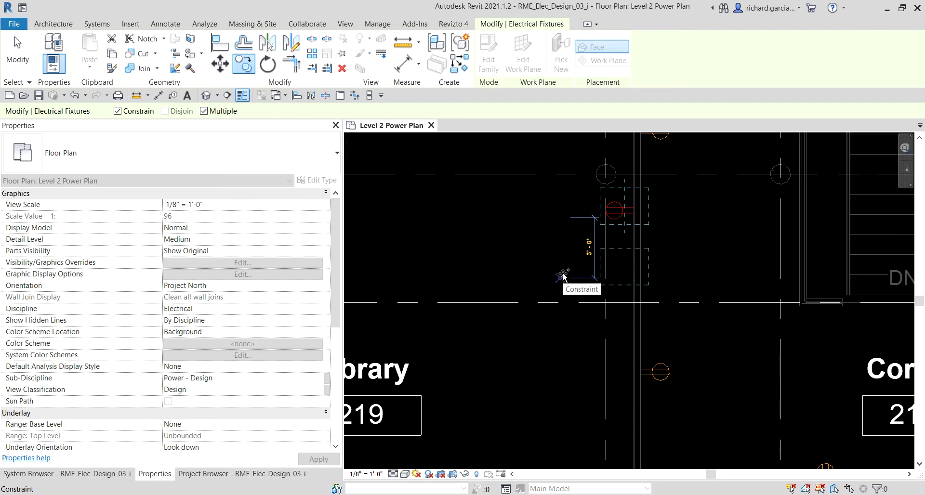
{"action": "type", "text": "12"}
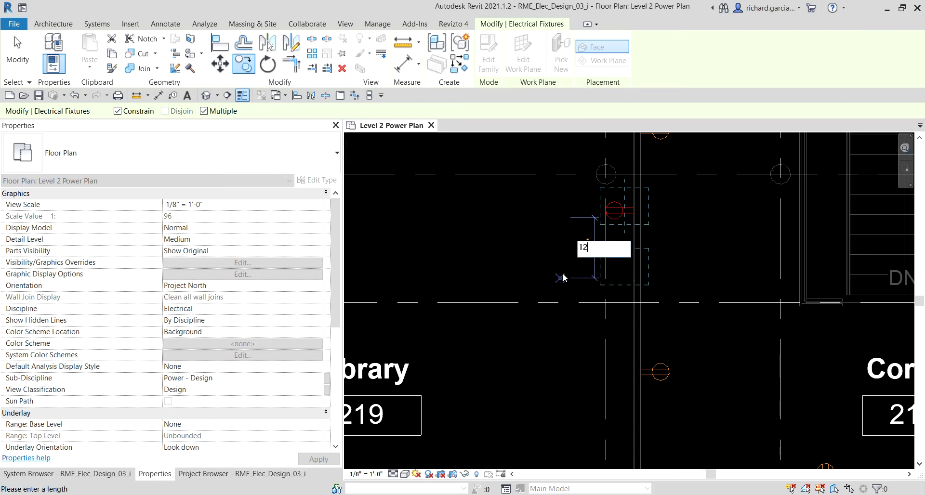
{"action": "key", "text": "Return"}
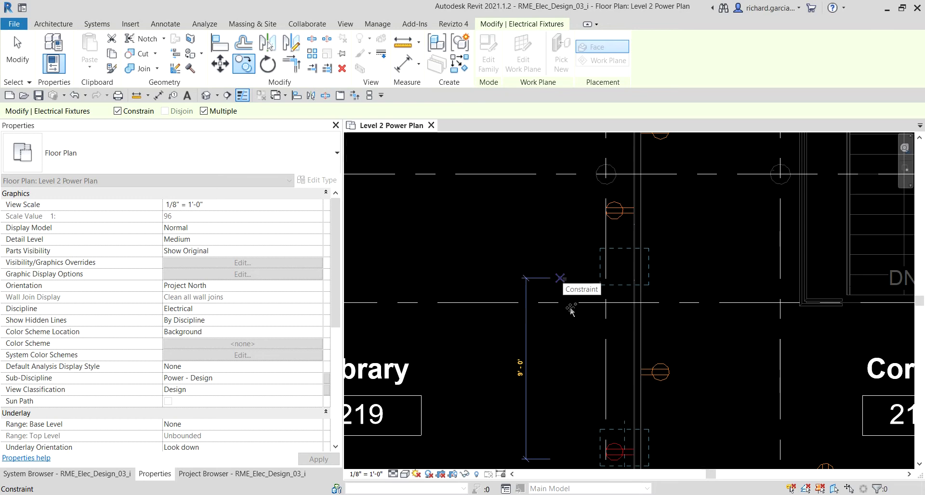
Step: Add another copy of the receptacle 12' further down the Library 219 side of the corridor wall and end the copying
{"action": "middle_click_drag", "start_coordinate": [623, 305], "coordinate": [622, 210]}
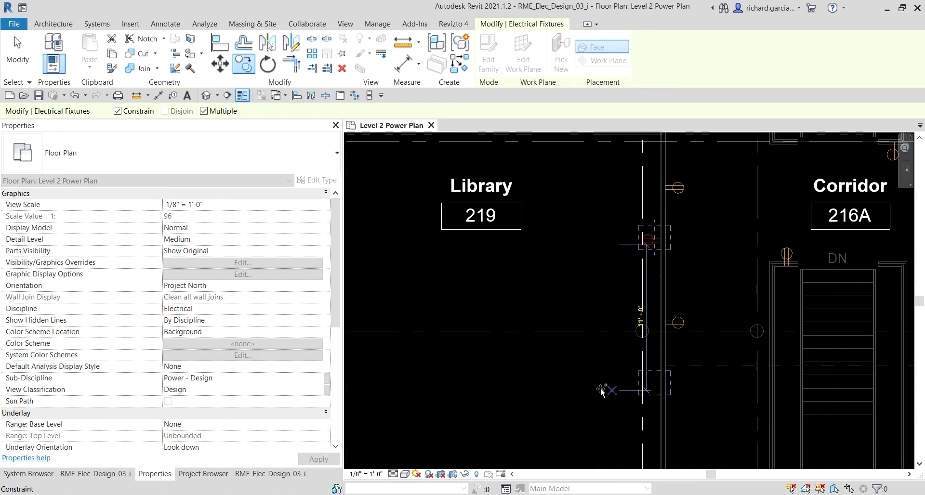
{"action": "middle_click_drag", "start_coordinate": [602, 385], "coordinate": [594, 303]}
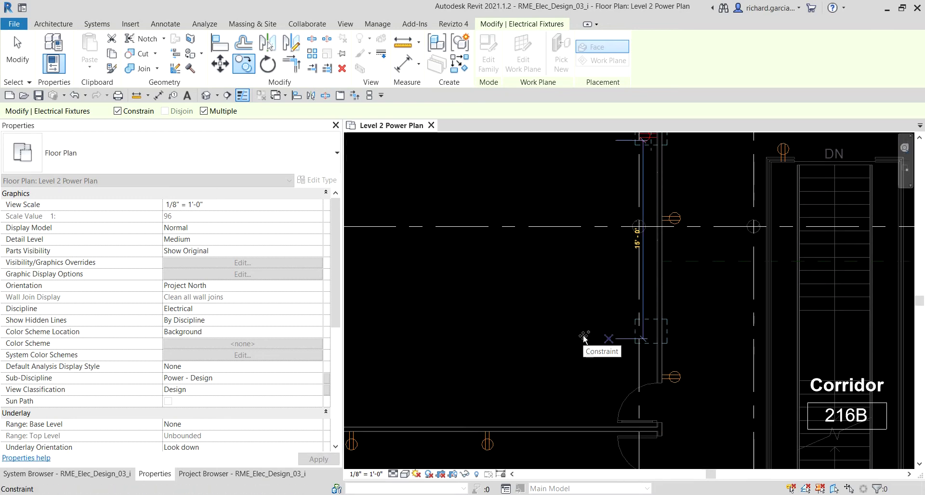
{"action": "type", "text": "12"}
{"action": "key", "text": "Return"}
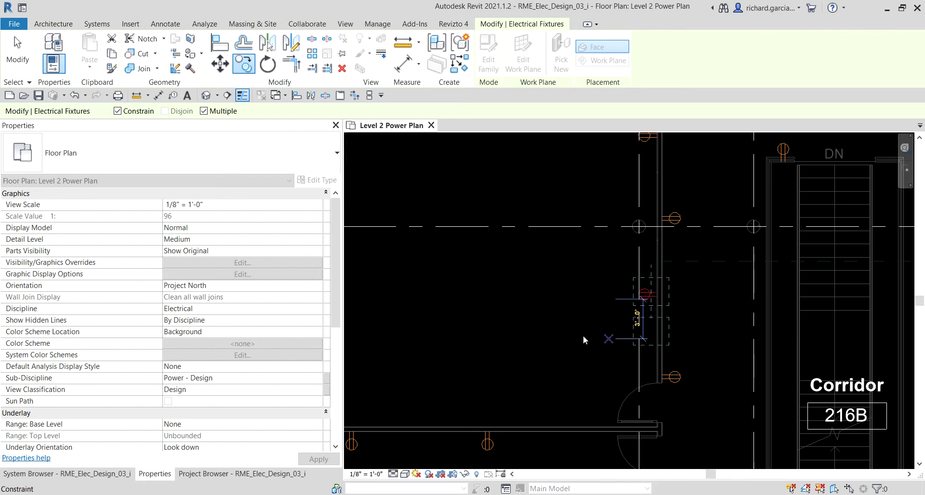
{"action": "scroll", "coordinate": [583, 335], "scroll_direction": "down", "scroll_amount": 2}
{"action": "middle_click_drag", "start_coordinate": [524, 335], "coordinate": [541, 380]}
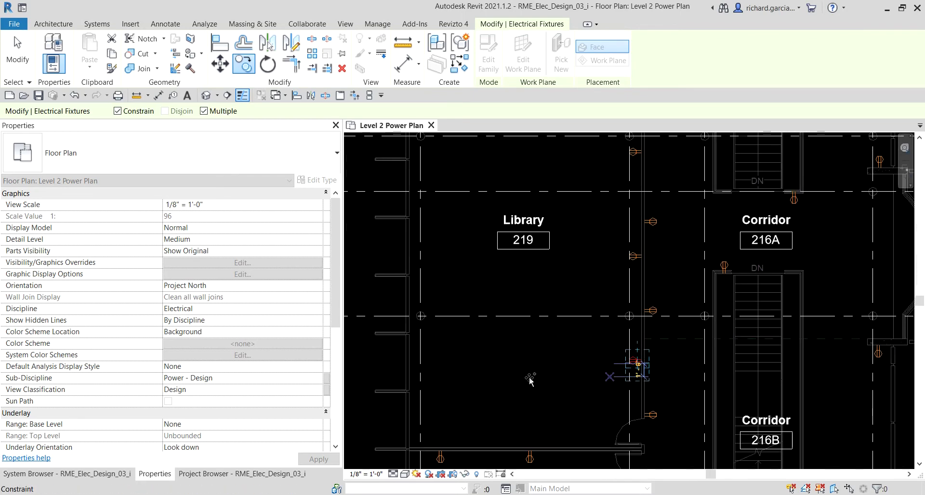
{"action": "left_click", "coordinate": [17, 57]}
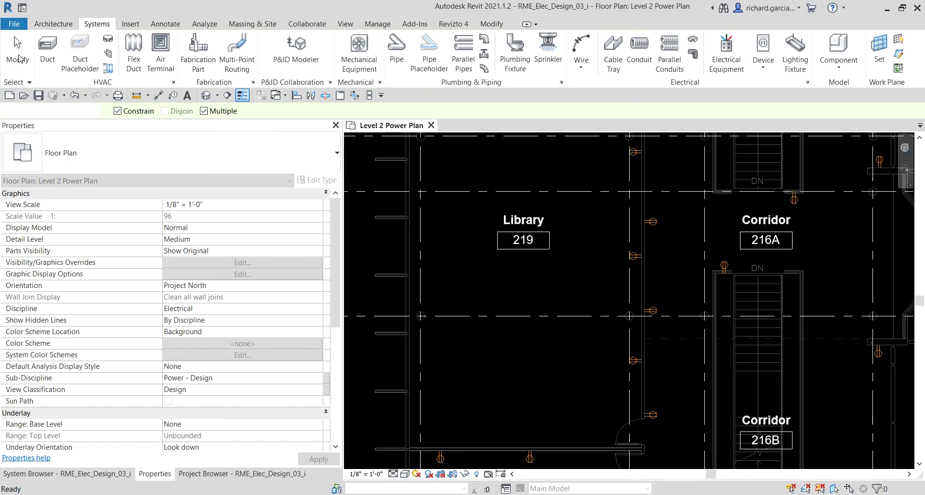
{"action": "scroll", "coordinate": [573, 283], "scroll_direction": "down", "scroll_amount": 1}
{"action": "middle_click_drag", "start_coordinate": [564, 266], "coordinate": [572, 316]}
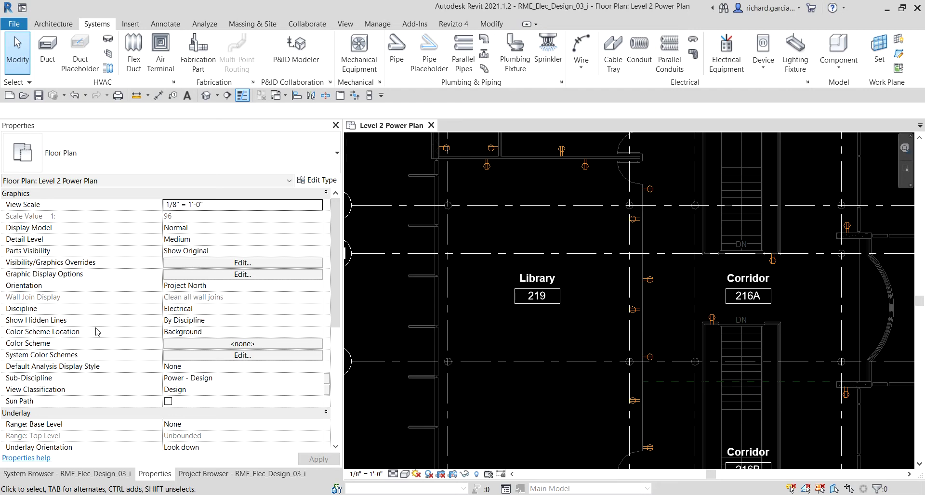
{"action": "left_click", "coordinate": [608, 227]}
{"action": "middle_click_drag", "start_coordinate": [589, 248], "coordinate": [609, 247]}
{"action": "key", "text": "Escape"}
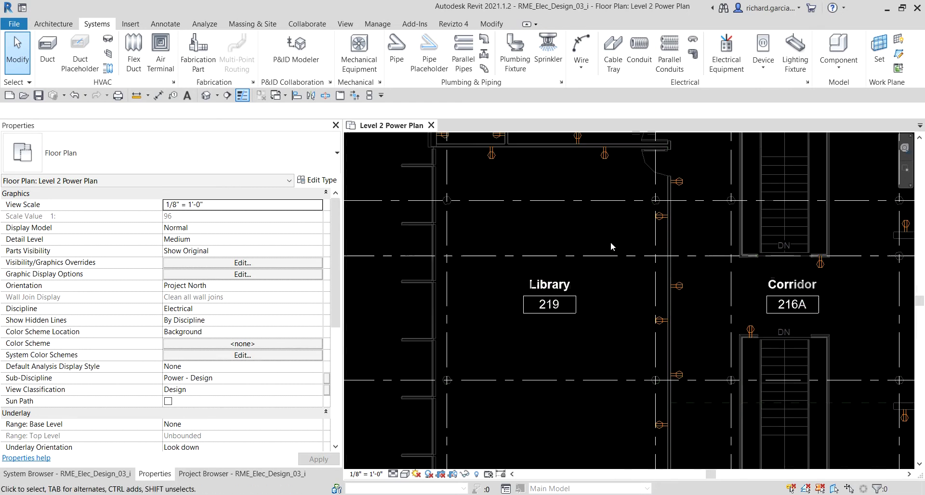
Step: Create a similar Duplex Receptacle from the uppermost Library-side one on the corridor wall and change the placement to Place on Face
{"action": "scroll", "coordinate": [611, 242], "scroll_direction": "up", "scroll_amount": 3}
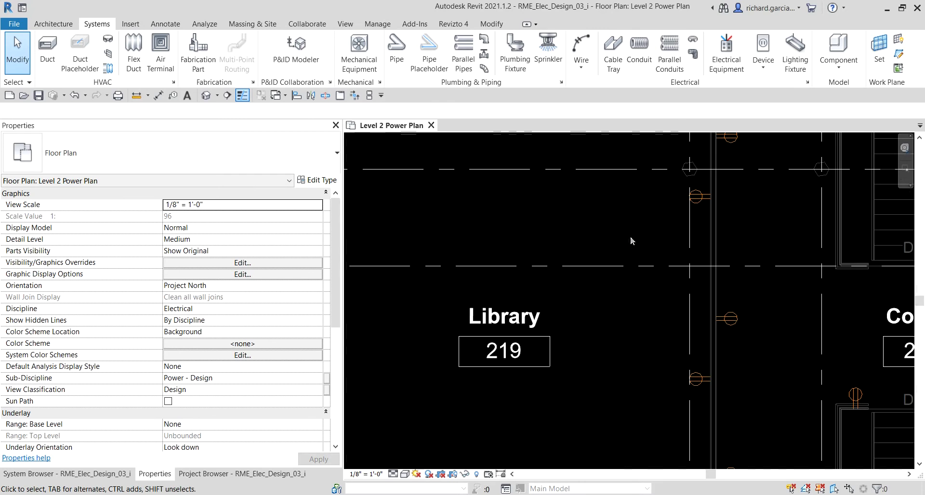
{"action": "left_click", "coordinate": [704, 197]}
{"action": "right_click", "coordinate": [704, 197]}
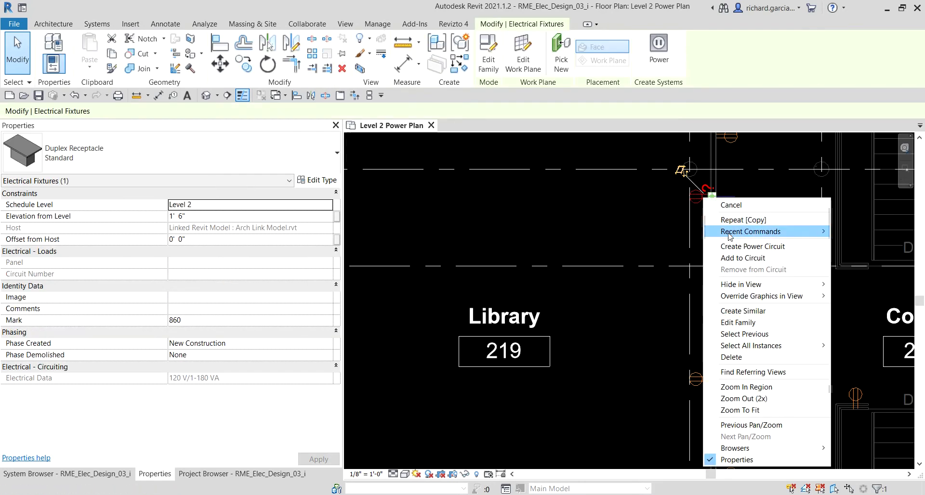
{"action": "left_click", "coordinate": [743, 311]}
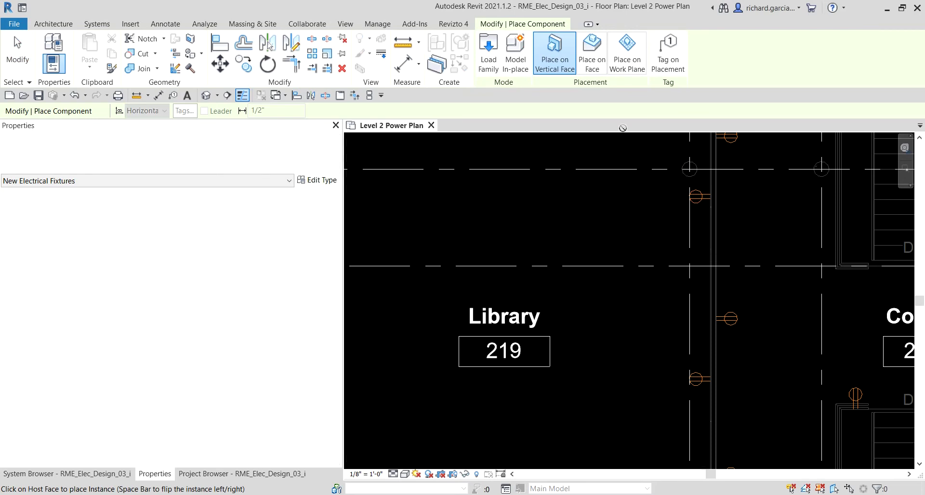
{"action": "left_click", "coordinate": [594, 70]}
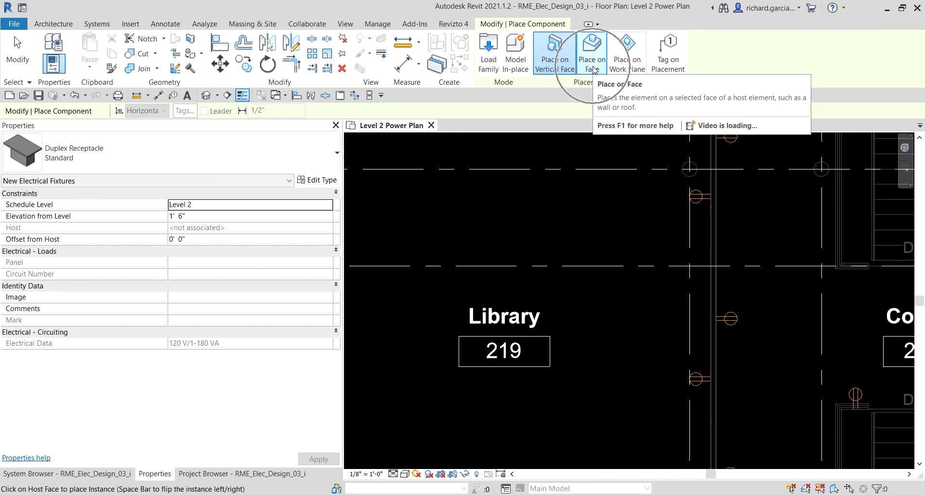
{"action": "left_click", "coordinate": [593, 70]}
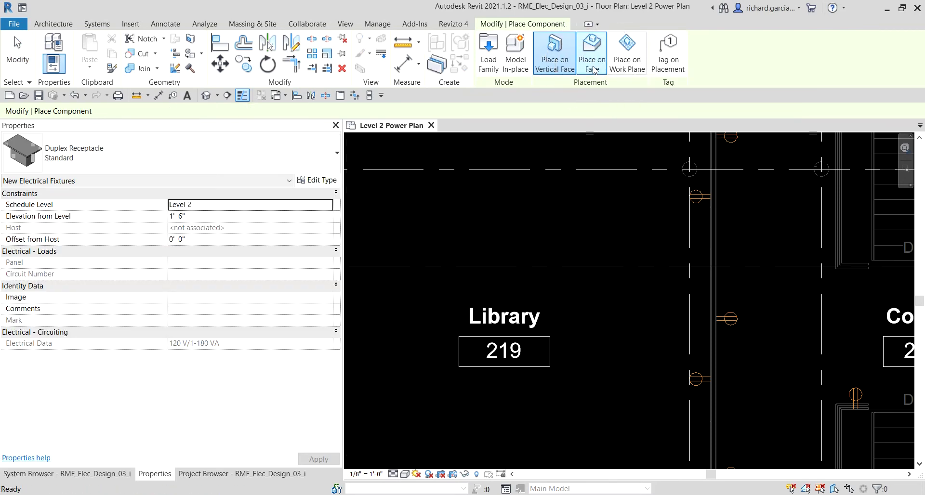
{"action": "scroll", "coordinate": [551, 233], "scroll_direction": "down", "scroll_amount": 3}
{"action": "middle_click_drag", "start_coordinate": [551, 234], "coordinate": [617, 182]}
{"action": "scroll", "coordinate": [617, 182], "scroll_direction": "up", "scroll_amount": 2}
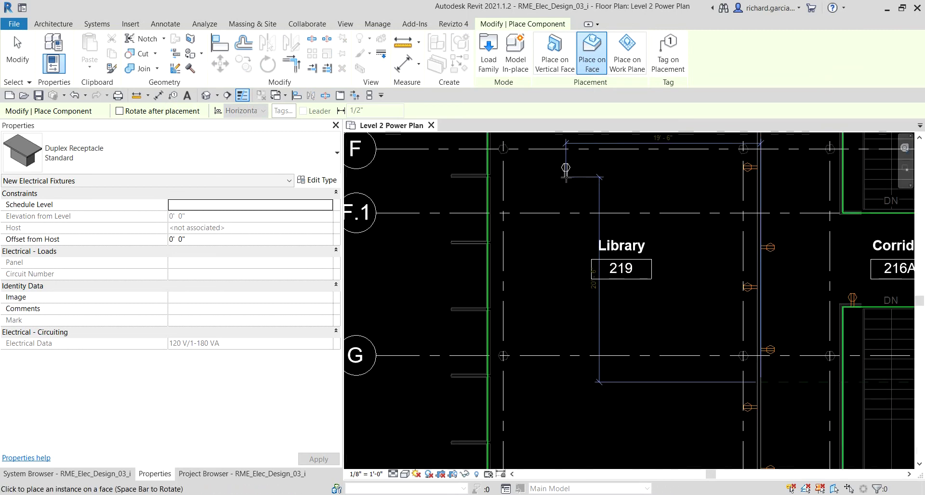
Step: Place three duplex receptacles on Library 219's floor, in line with the upper wall's left receptacle: at grid F.1, at grid G and above grid H
{"action": "middle_click_drag", "start_coordinate": [563, 198], "coordinate": [566, 264]}
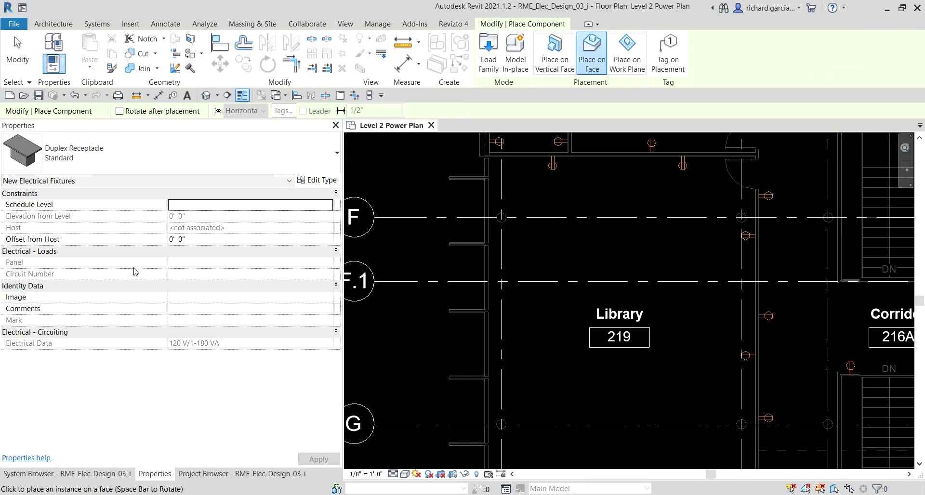
{"action": "middle_click_drag", "start_coordinate": [557, 244], "coordinate": [544, 270]}
{"action": "scroll", "coordinate": [544, 270], "scroll_direction": "up", "scroll_amount": 1}
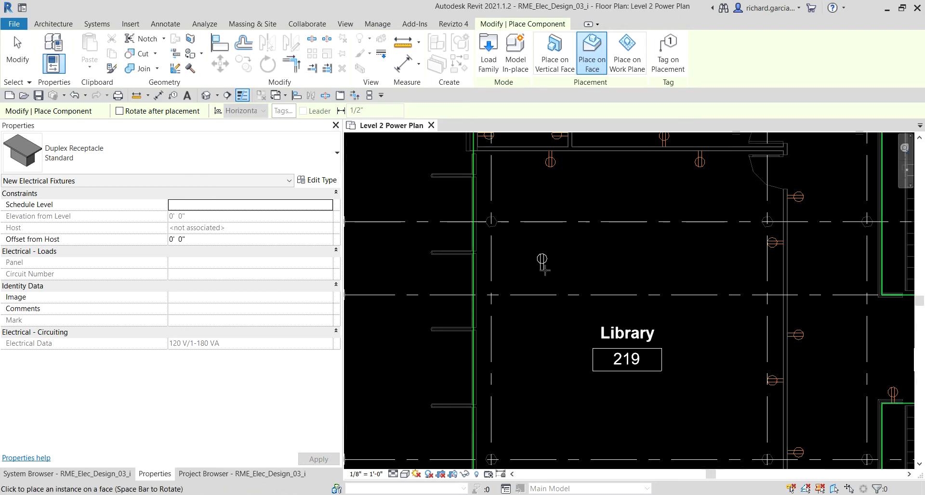
{"action": "left_click", "coordinate": [550, 294]}
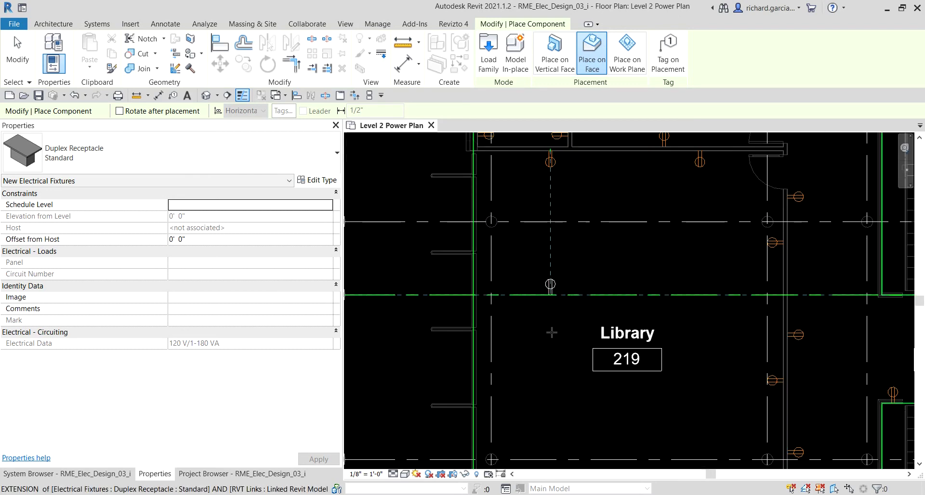
{"action": "scroll", "coordinate": [552, 332], "scroll_direction": "down", "scroll_amount": 3}
{"action": "middle_click_drag", "start_coordinate": [552, 333], "coordinate": [557, 293]}
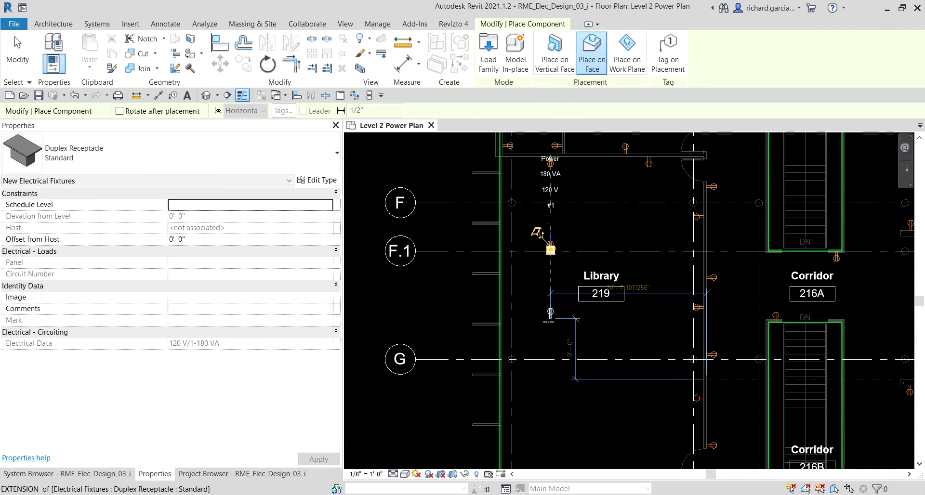
{"action": "left_click", "coordinate": [549, 354]}
{"action": "middle_click_drag", "start_coordinate": [550, 354], "coordinate": [555, 247]}
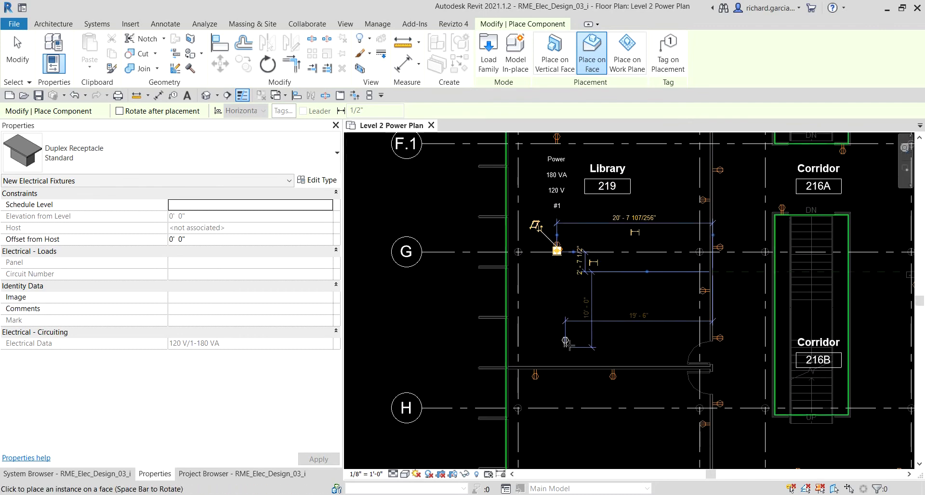
{"action": "left_click", "coordinate": [557, 340]}
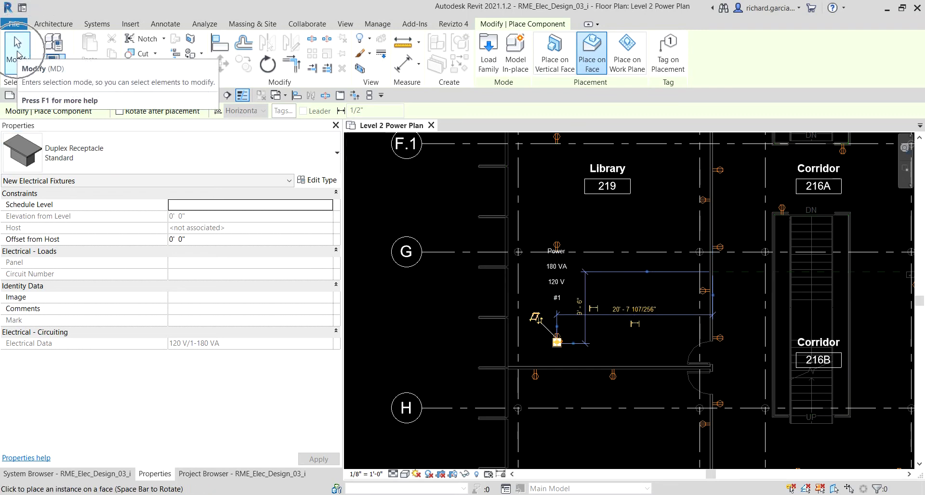
{"action": "left_click", "coordinate": [17, 52]}
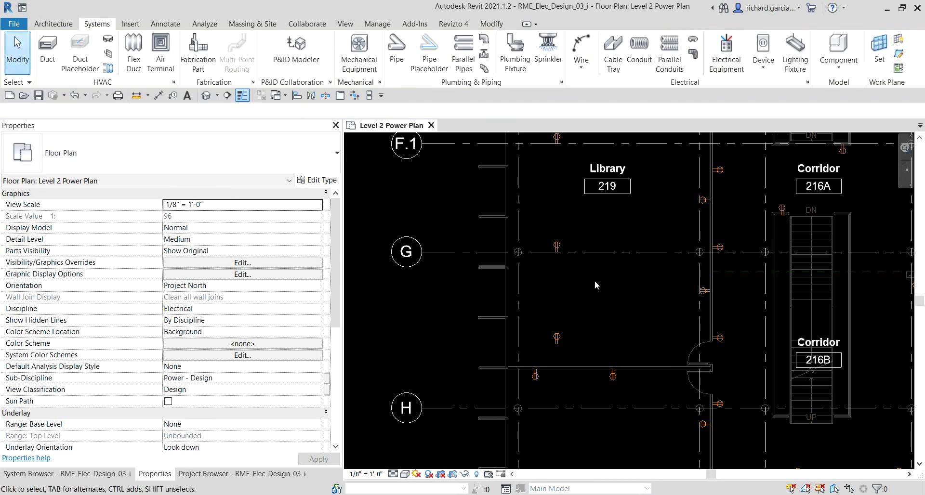
Step: Isolate the floor receptacle at grid F.1 in a 3D selection box view and fit the section box contents to the view
{"action": "scroll", "coordinate": [595, 284], "scroll_direction": "down", "scroll_amount": 1}
{"action": "middle_click_drag", "start_coordinate": [593, 277], "coordinate": [567, 307]}
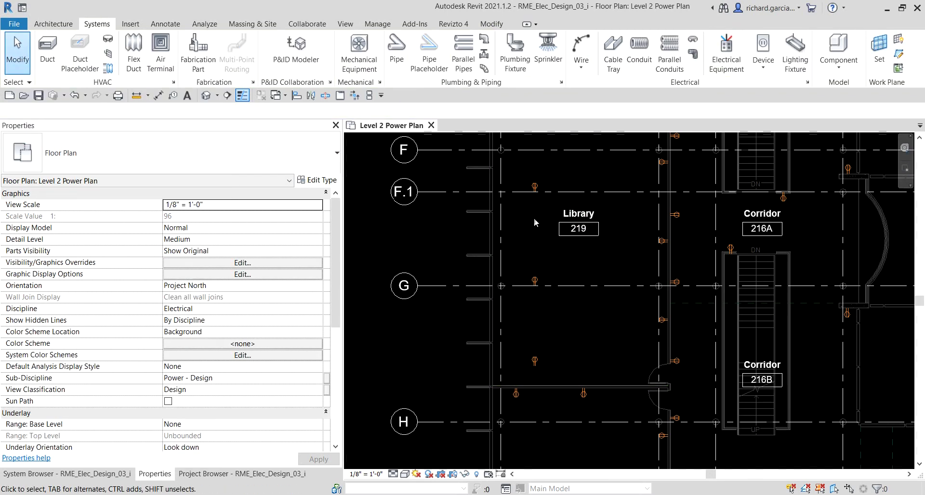
{"action": "left_click", "coordinate": [539, 187]}
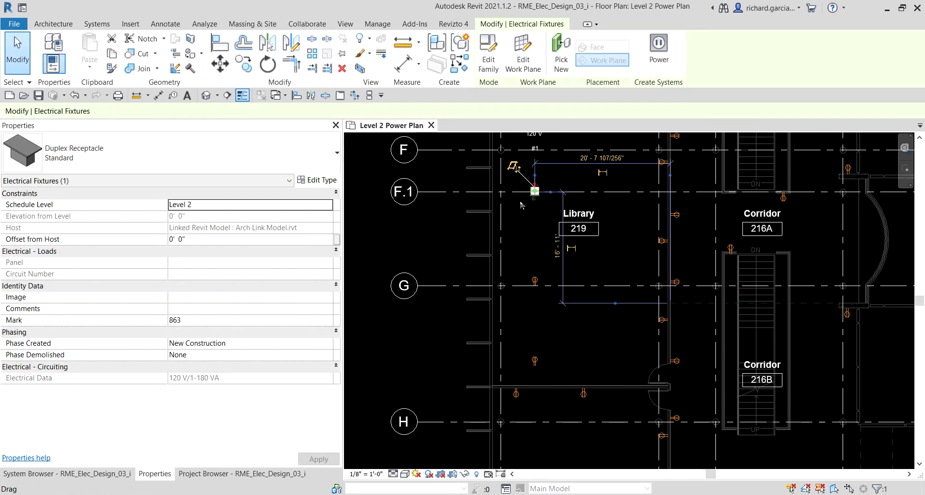
{"action": "left_click", "coordinate": [360, 68]}
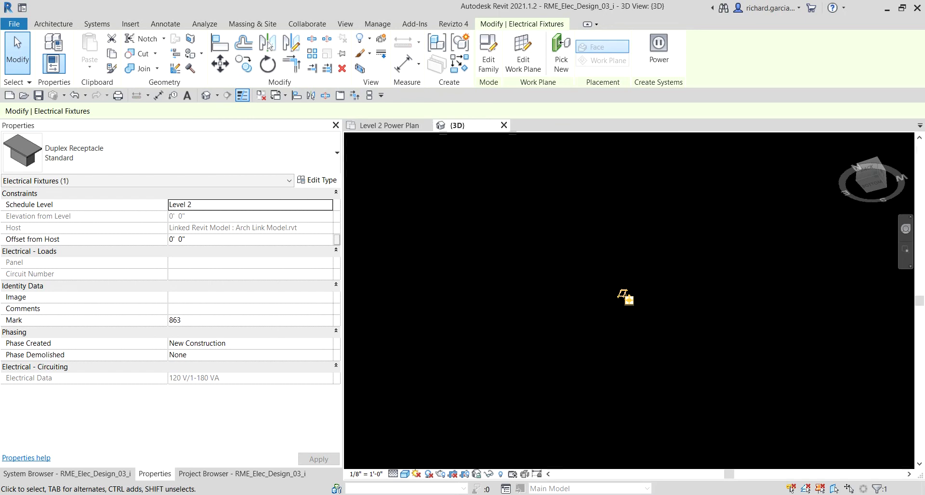
{"action": "left_click", "coordinate": [17, 52]}
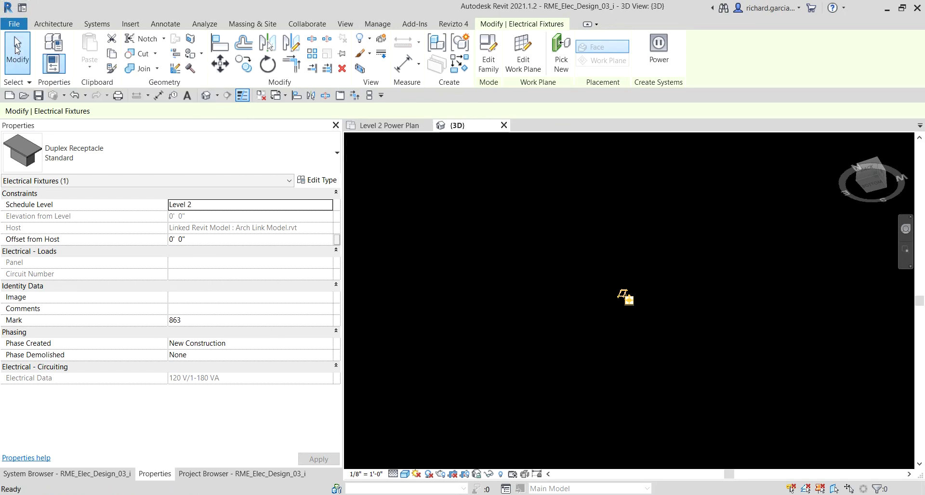
{"action": "right_click", "coordinate": [631, 228]}
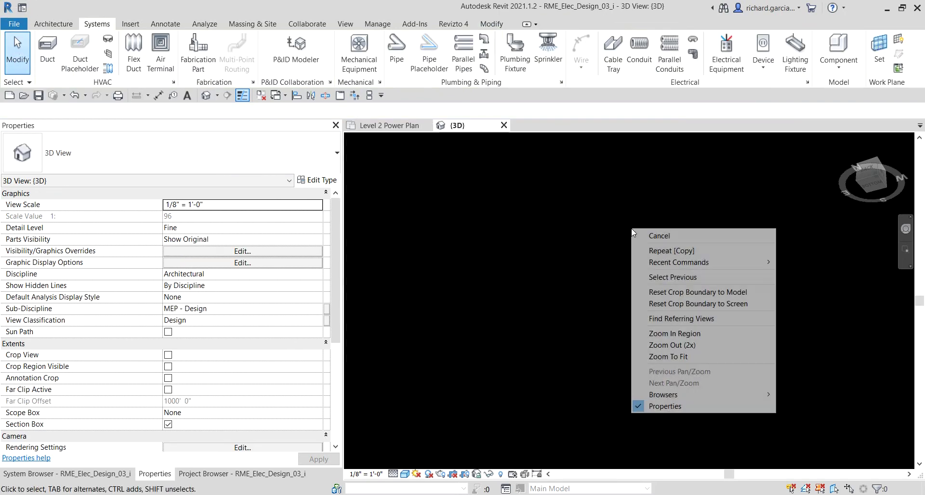
{"action": "left_click", "coordinate": [680, 357]}
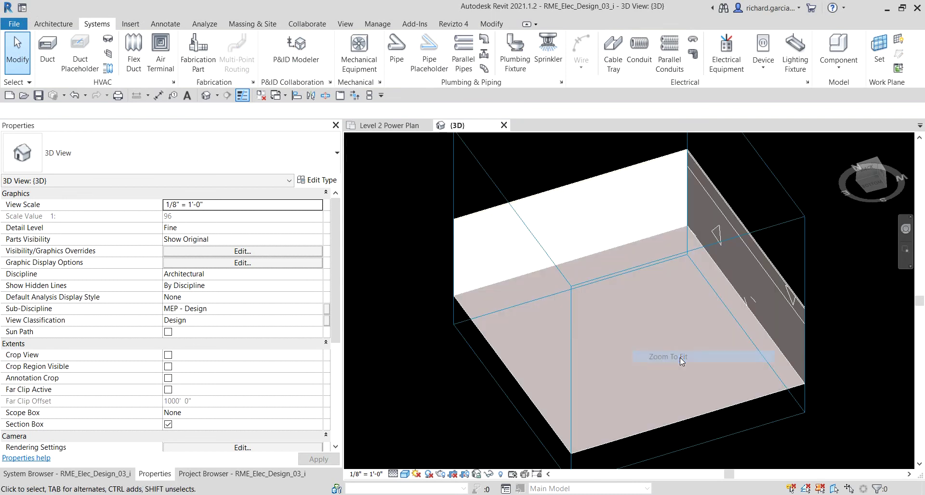
Step: Select the section box, orbit to see the receptacle on the floor from above, and tile the 3D view beside the Level 2 Power Plan
{"action": "left_click", "coordinate": [574, 288]}
{"action": "middle_click_drag", "start_coordinate": [574, 288], "coordinate": [671, 299], "text": "shift"}
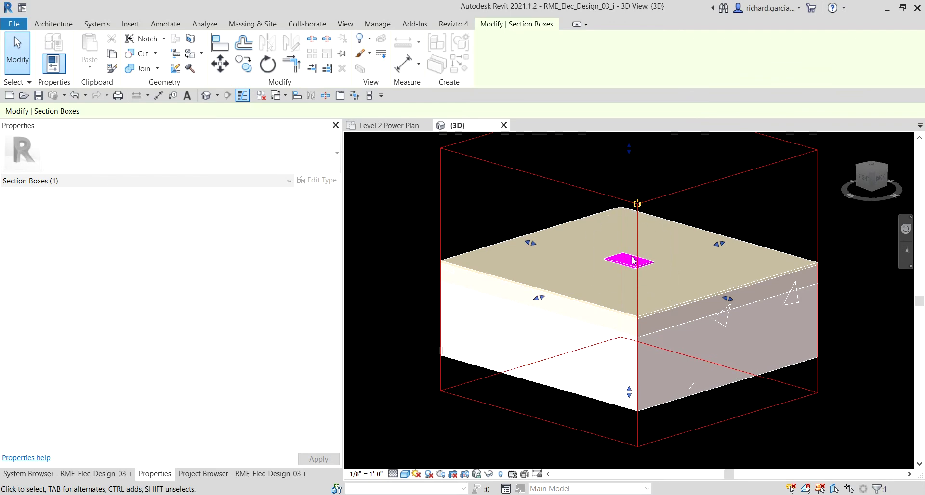
{"action": "left_click", "coordinate": [369, 96]}
{"action": "scroll", "coordinate": [588, 316], "scroll_direction": "down", "scroll_amount": 5}
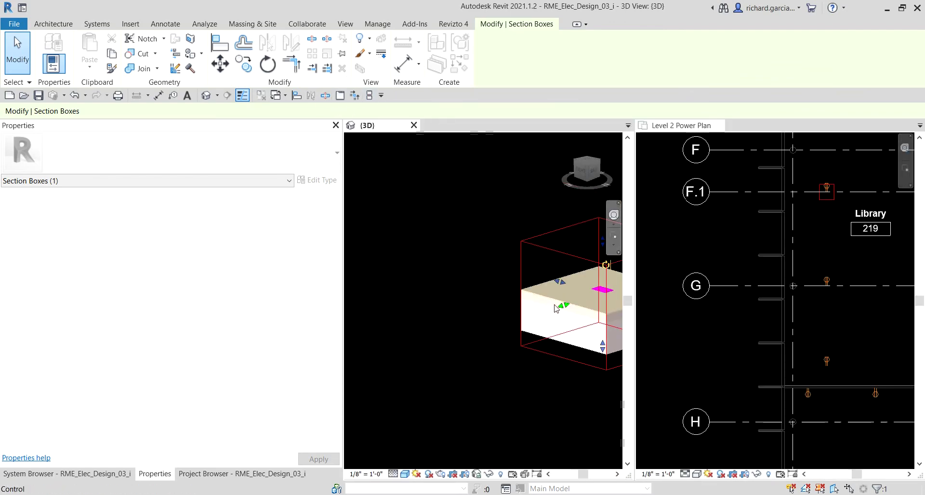
Step: Extend the section box down in the Level 2 Power Plan until it encloses the floor receptacles at grid G and above grid H
{"action": "middle_click_drag", "start_coordinate": [529, 308], "coordinate": [510, 288]}
{"action": "scroll", "coordinate": [784, 318], "scroll_direction": "down", "scroll_amount": 2}
{"action": "scroll", "coordinate": [753, 226], "scroll_direction": "up", "scroll_amount": 5}
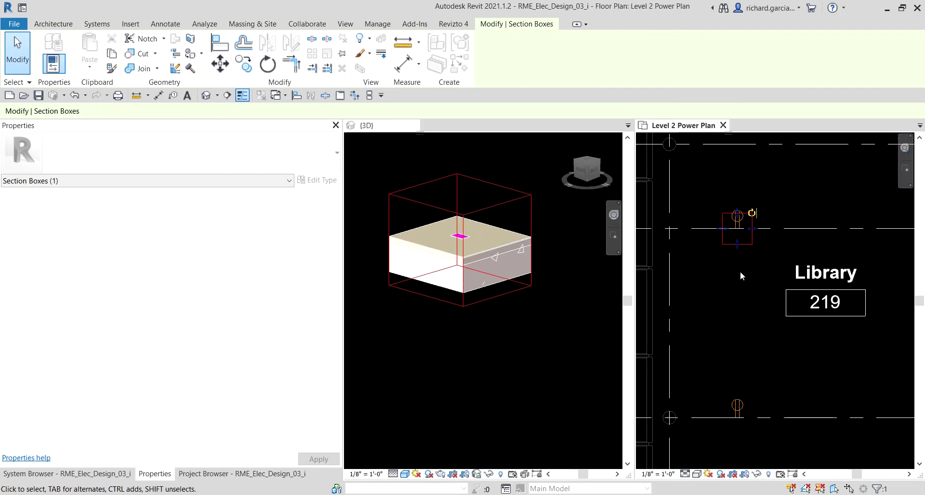
{"action": "left_click_drag", "start_coordinate": [741, 251], "coordinate": [748, 375]}
{"action": "scroll", "coordinate": [748, 371], "scroll_direction": "down", "scroll_amount": 1}
{"action": "middle_click_drag", "start_coordinate": [747, 411], "coordinate": [746, 233]}
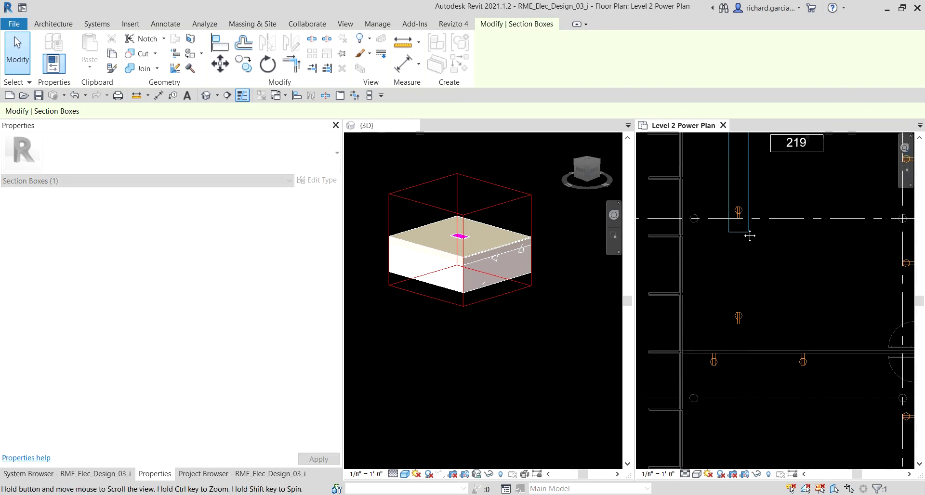
{"action": "left_click_drag", "start_coordinate": [747, 233], "coordinate": [756, 331]}
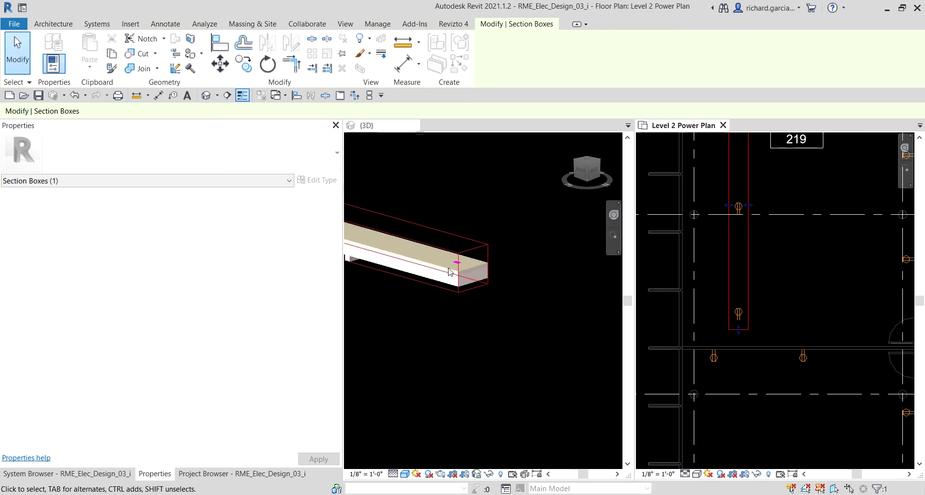
Step: Widen the section box in plan to Library 219's corridor wall and extend it up to the room's upper wall
{"action": "middle_click_drag", "start_coordinate": [511, 328], "coordinate": [564, 376]}
{"action": "scroll", "coordinate": [563, 376], "scroll_direction": "down", "scroll_amount": 3}
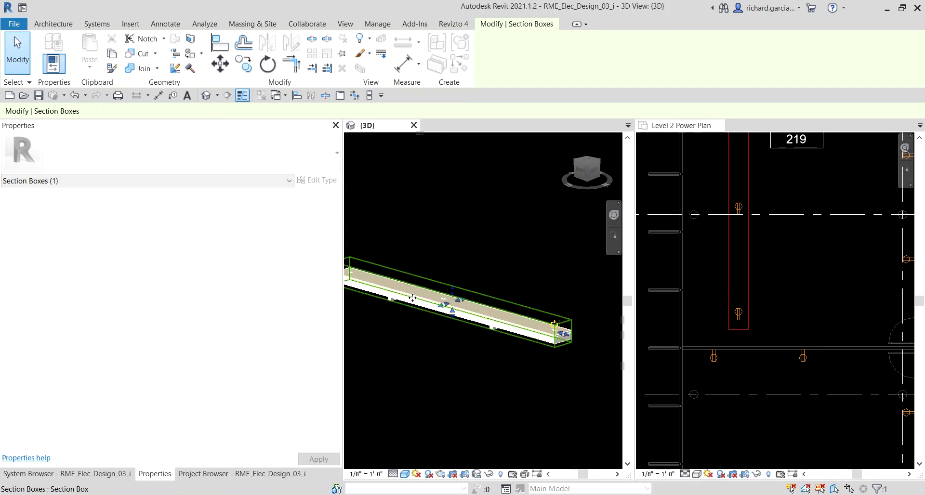
{"action": "scroll", "coordinate": [825, 263], "scroll_direction": "down", "scroll_amount": 2}
{"action": "left_click", "coordinate": [753, 319]}
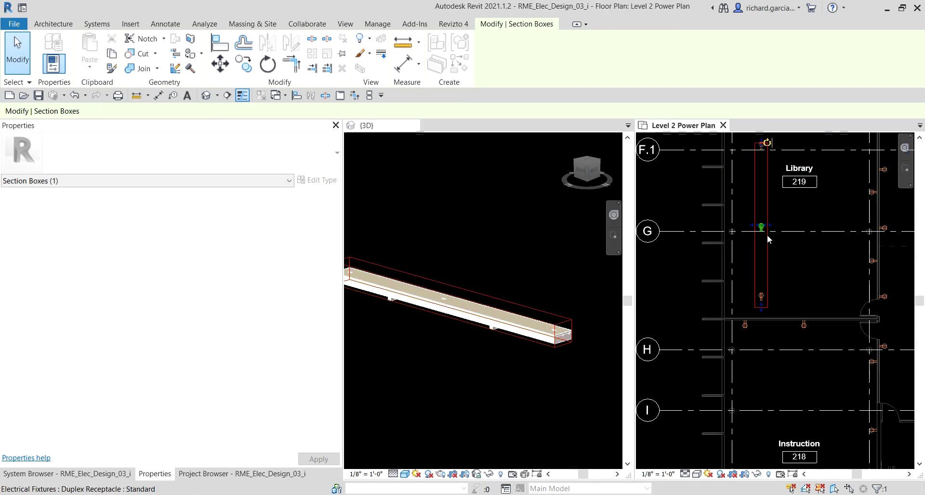
{"action": "left_click_drag", "start_coordinate": [767, 235], "coordinate": [879, 250]}
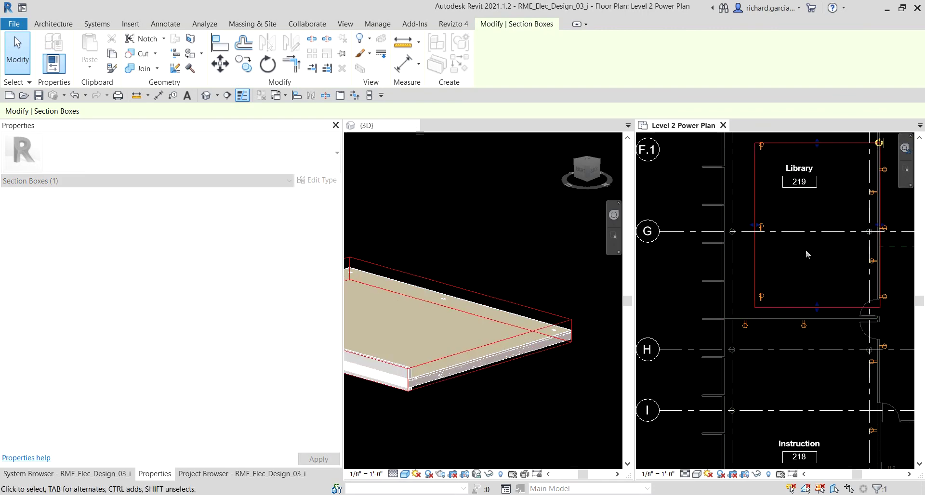
{"action": "middle_click_drag", "start_coordinate": [826, 137], "coordinate": [784, 309]}
{"action": "left_click_drag", "start_coordinate": [777, 315], "coordinate": [774, 249]}
Step: Raise the section box's top above Library 219's ceiling light fixtures and orbit to view the wall and floor receptacles in 3D
{"action": "left_click", "coordinate": [472, 280]}
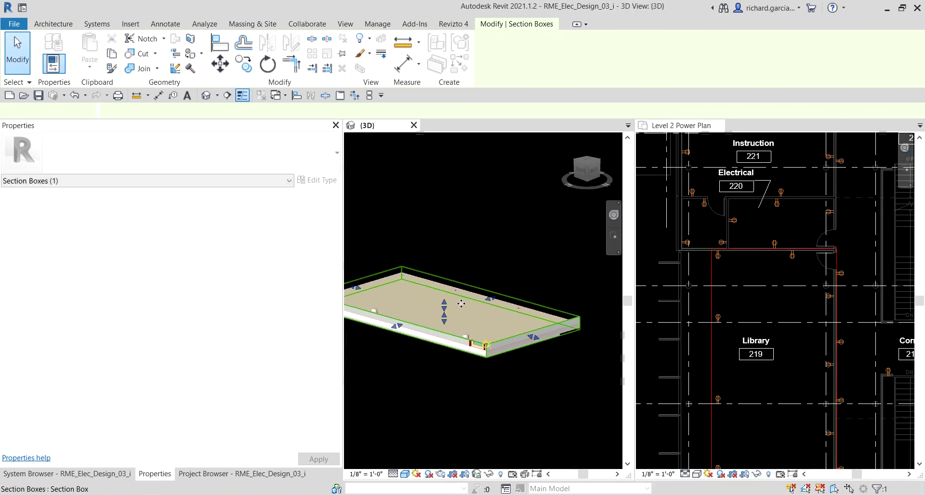
{"action": "scroll", "coordinate": [454, 272], "scroll_direction": "up", "scroll_amount": 2}
{"action": "left_click_drag", "start_coordinate": [496, 299], "coordinate": [496, 236]}
{"action": "middle_click_drag", "start_coordinate": [496, 280], "coordinate": [563, 378], "text": "shift"}
{"action": "scroll", "coordinate": [547, 276], "scroll_direction": "up", "scroll_amount": 4}
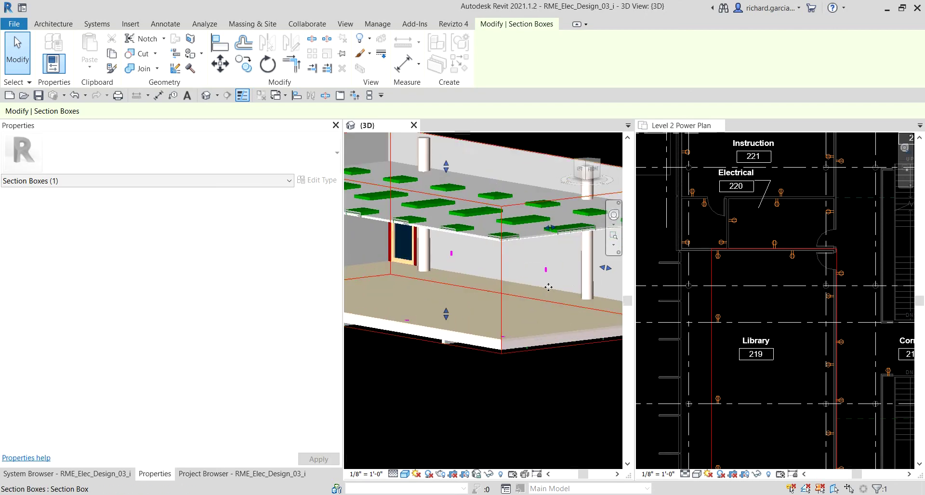
{"action": "middle_click_drag", "start_coordinate": [547, 277], "coordinate": [501, 311], "text": "shift"}
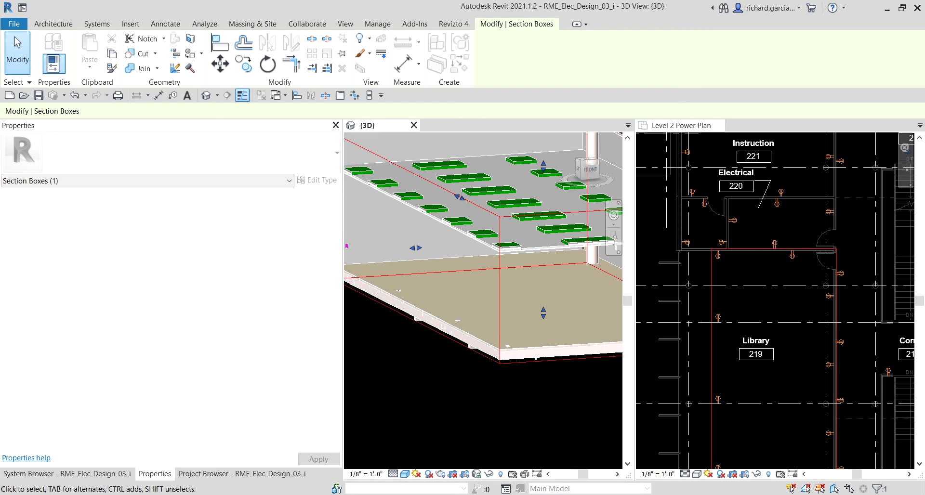
Step: Return to Library 219 in the Level 2 Power Plan and deselect the section box
{"action": "scroll", "coordinate": [792, 385], "scroll_direction": "down", "scroll_amount": 1}
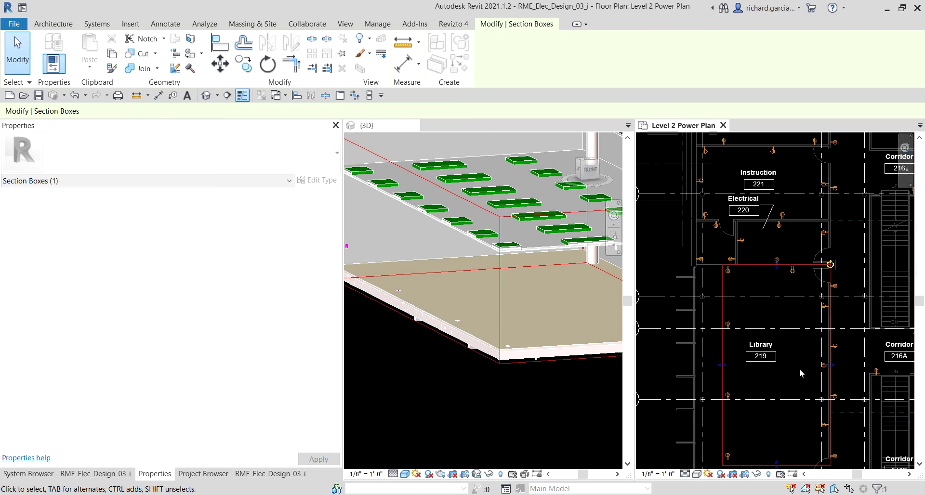
{"action": "middle_click_drag", "start_coordinate": [799, 368], "coordinate": [786, 308]}
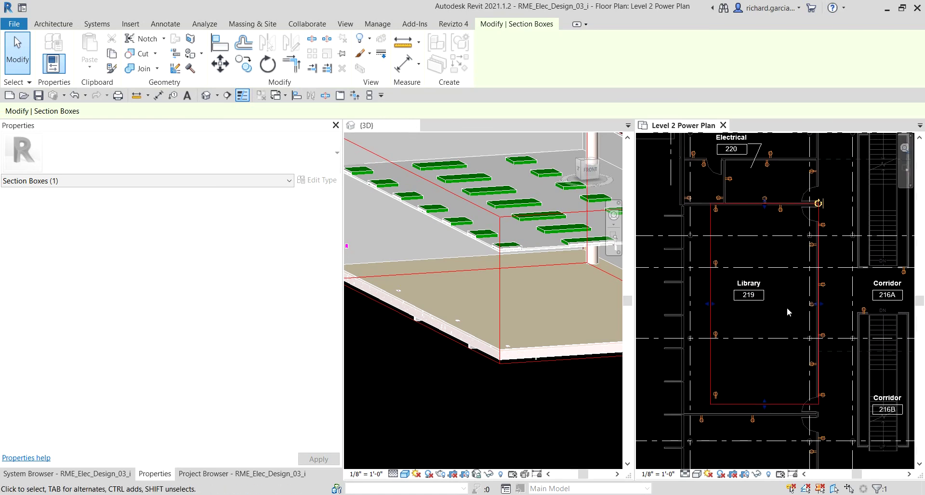
{"action": "left_click", "coordinate": [21, 50]}
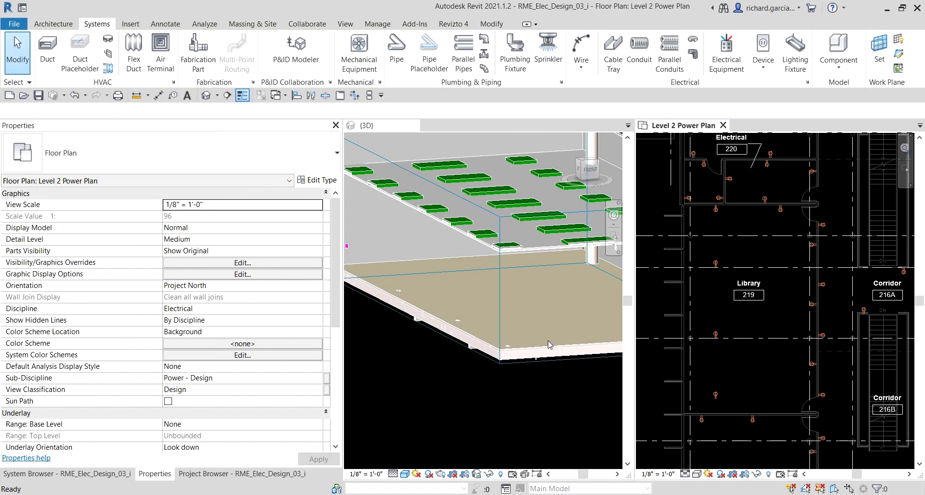